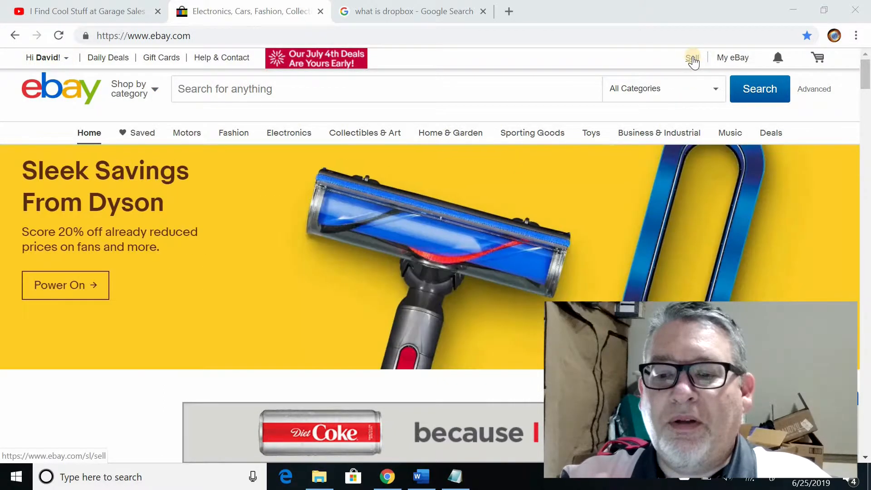
Start a new sell listing and look up the product "Supertramp breakfast in america cassette tape" in the catalog.
{"action": "left_click", "coordinate": [693, 59]}
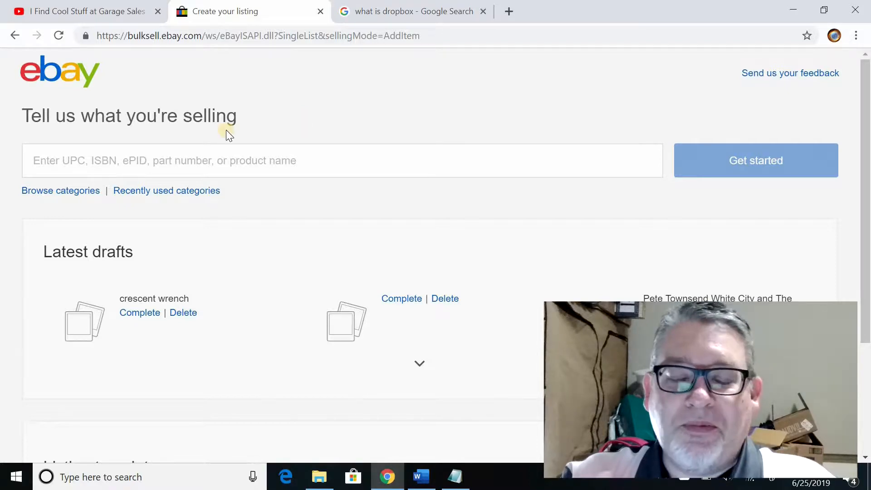
{"action": "left_click", "coordinate": [167, 163]}
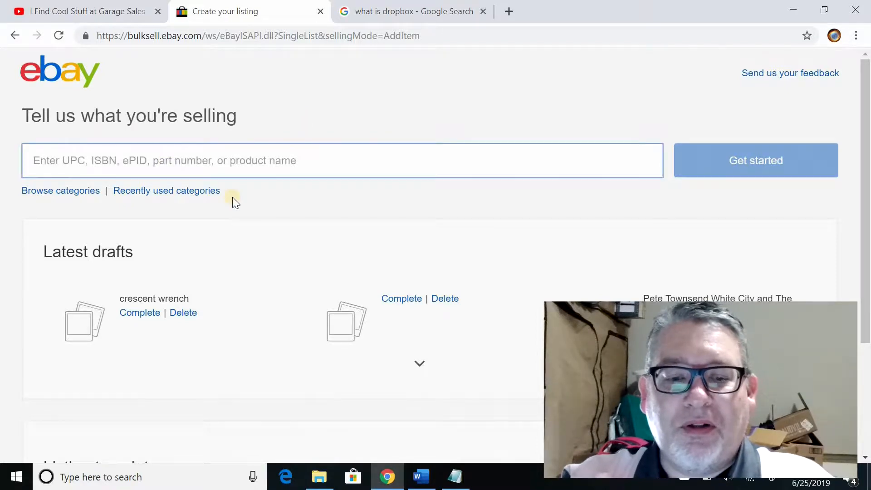
{"action": "type", "text": "S"}
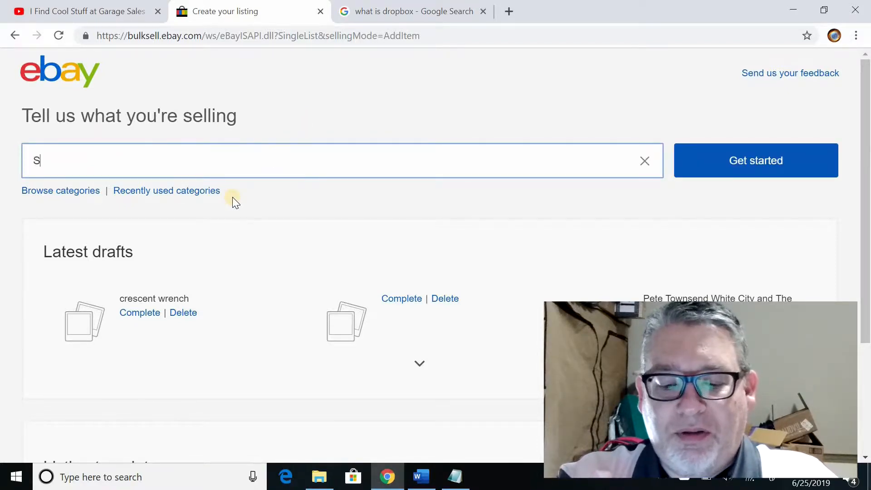
{"action": "type", "text": "upertramp"}
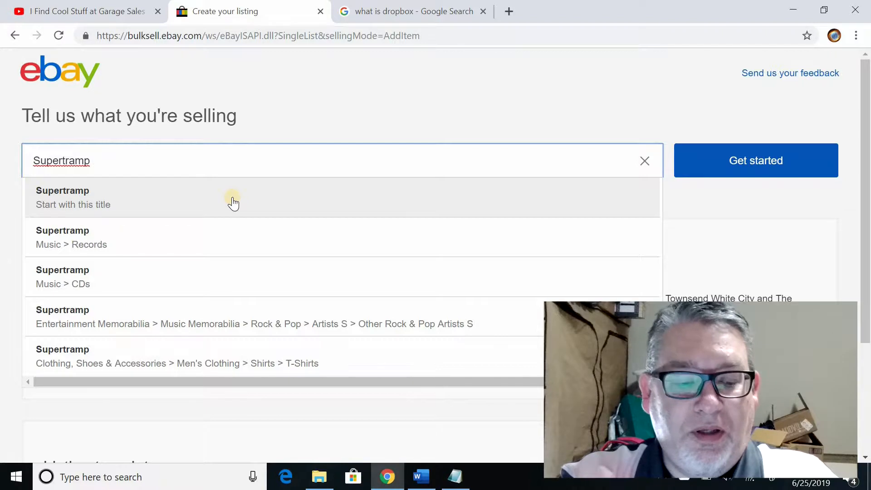
{"action": "type", "text": " break"}
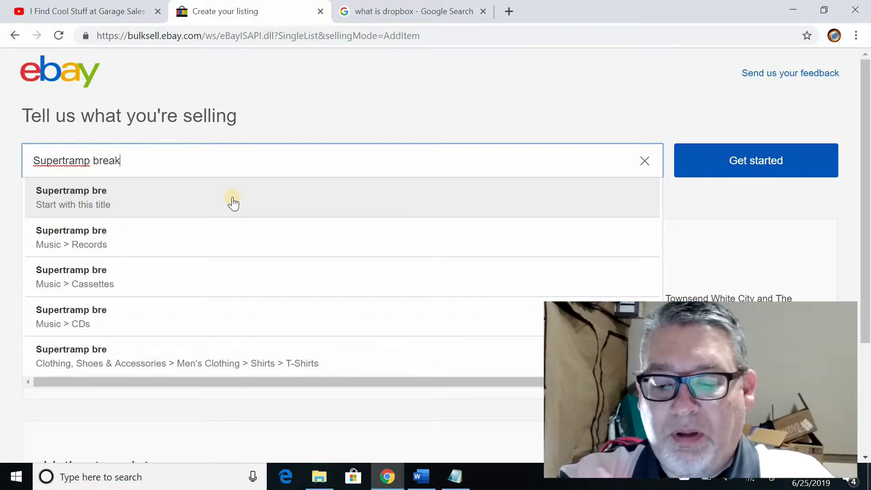
{"action": "type", "text": "fast in a"}
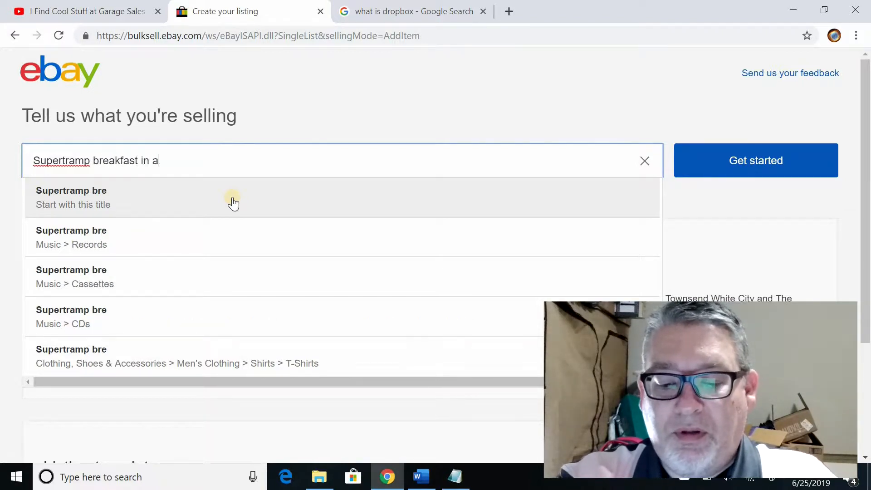
{"action": "type", "text": "merica "}
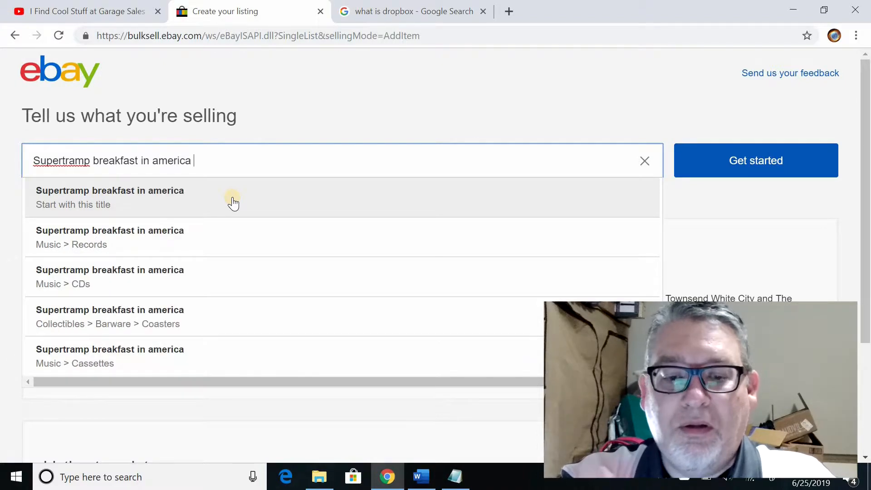
{"action": "type", "text": "cassett"}
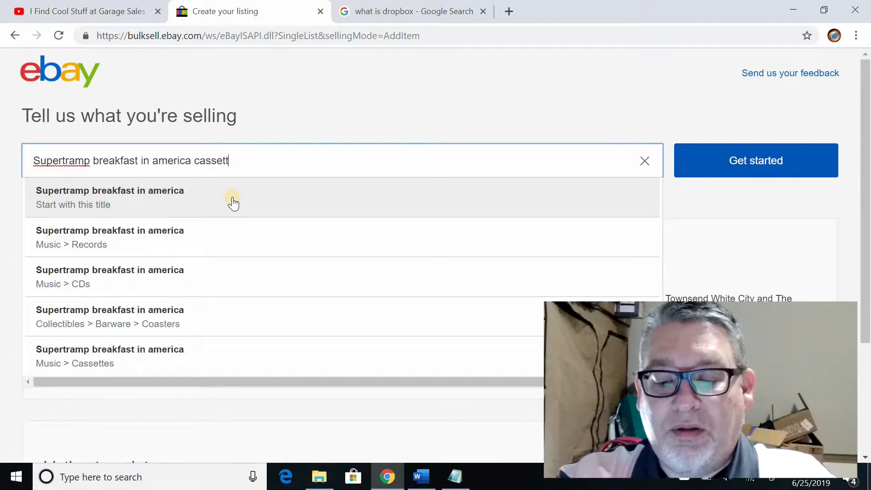
{"action": "type", "text": "e tape"}
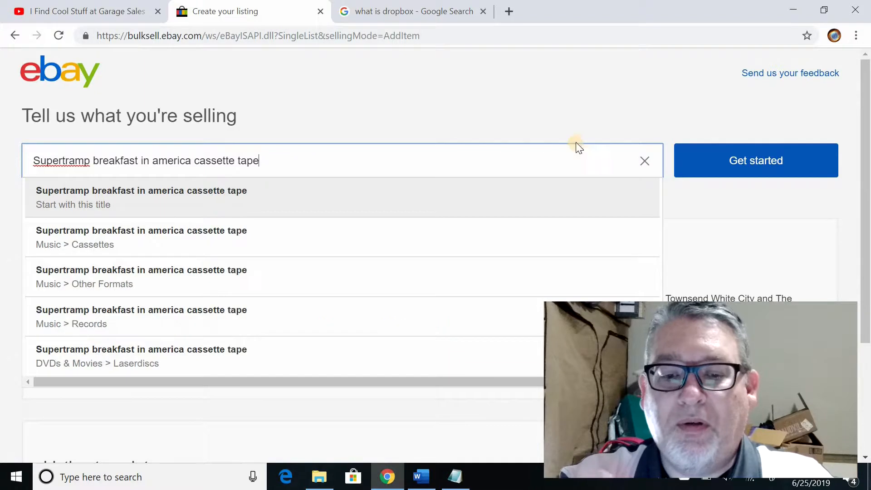
{"action": "left_click", "coordinate": [733, 162]}
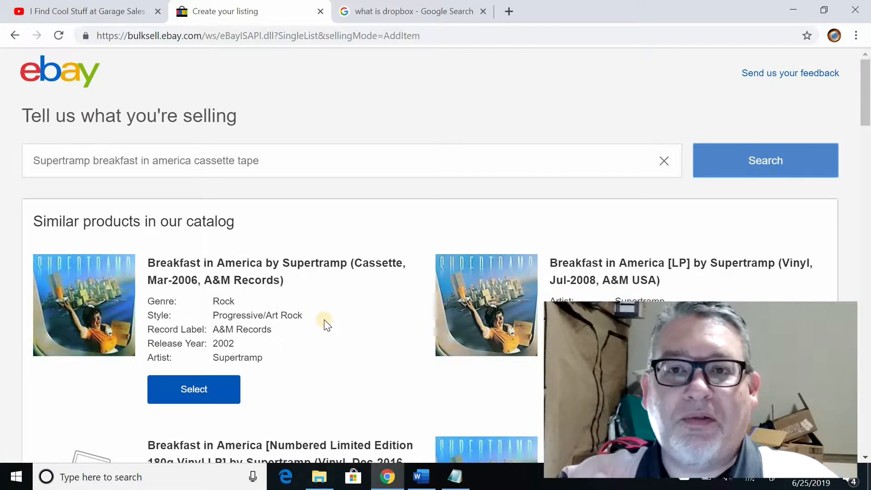
Look through the similar catalog products and continue the listing without selecting a product.
{"action": "scroll", "coordinate": [338, 273], "scroll_direction": "down", "scroll_amount": 5}
{"action": "scroll", "coordinate": [359, 321], "scroll_direction": "up", "scroll_amount": 5}
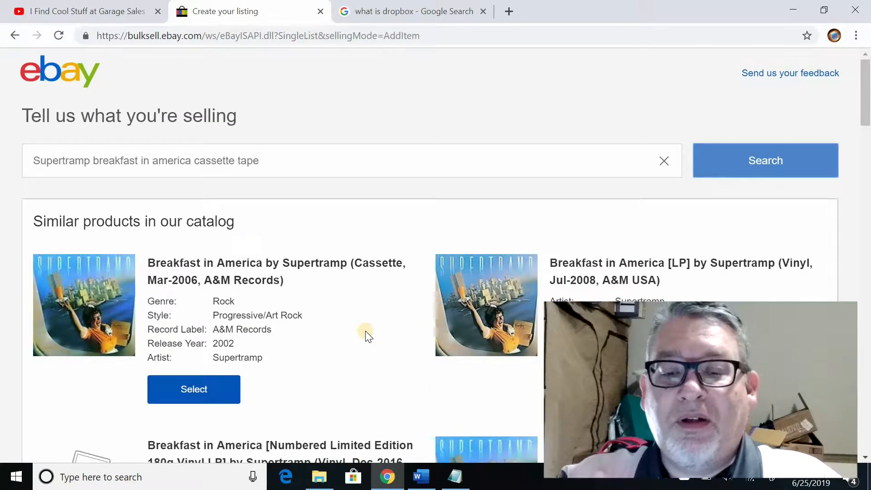
{"action": "scroll", "coordinate": [331, 354], "scroll_direction": "down", "scroll_amount": 2}
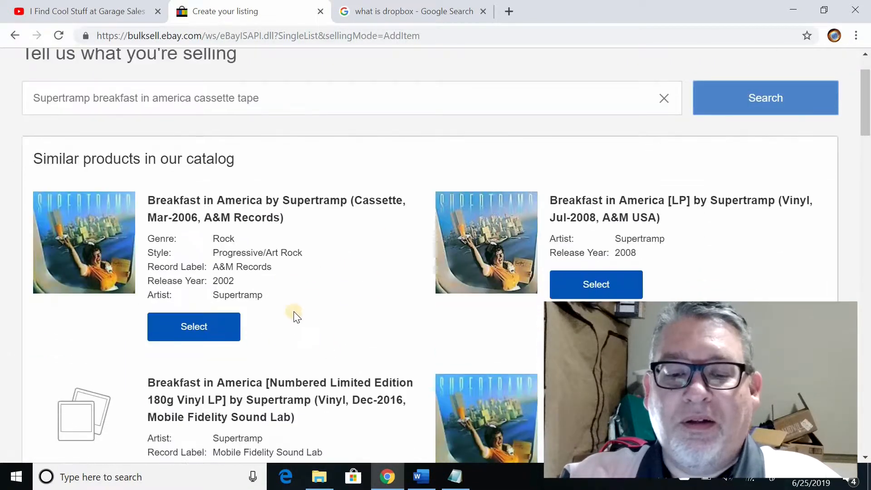
{"action": "scroll", "coordinate": [241, 210], "scroll_direction": "down", "scroll_amount": 1}
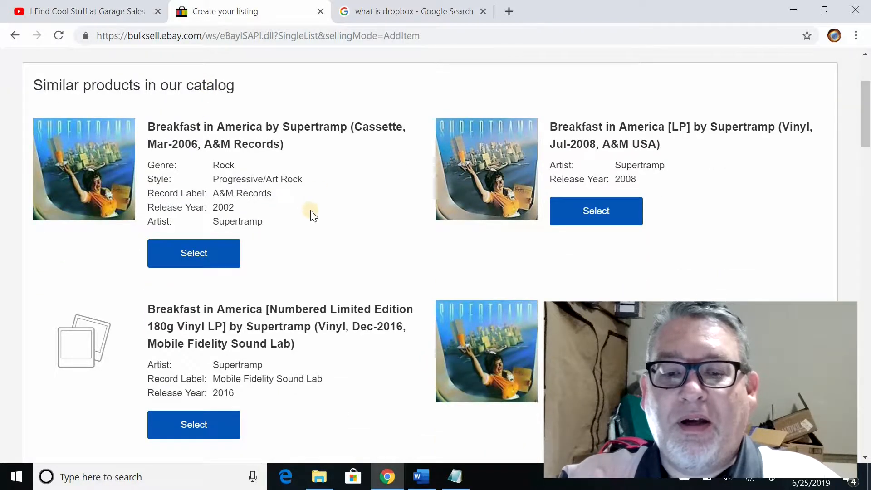
{"action": "scroll", "coordinate": [313, 215], "scroll_direction": "down", "scroll_amount": 8}
{"action": "scroll", "coordinate": [330, 234], "scroll_direction": "down", "scroll_amount": 18}
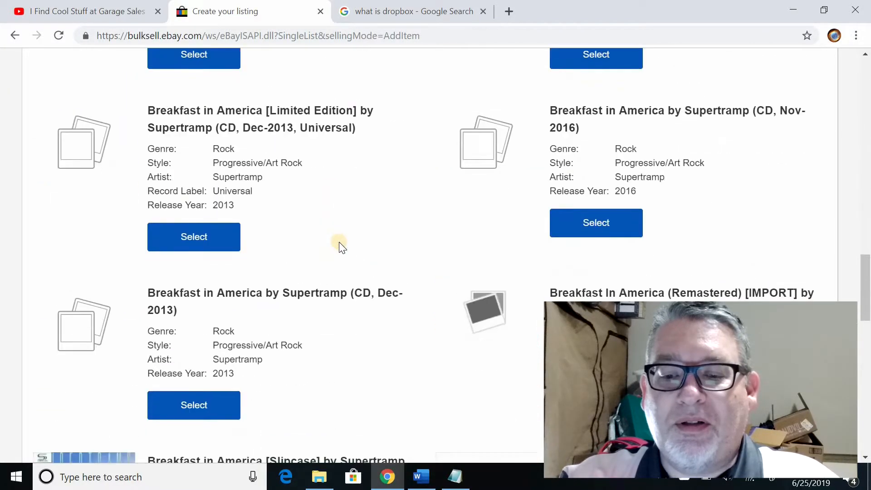
{"action": "scroll", "coordinate": [340, 252], "scroll_direction": "down", "scroll_amount": 16}
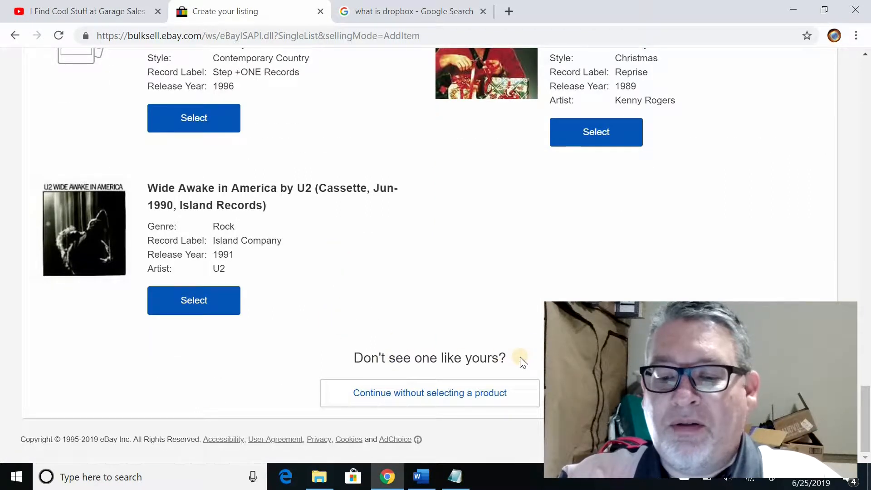
{"action": "left_click", "coordinate": [450, 394]}
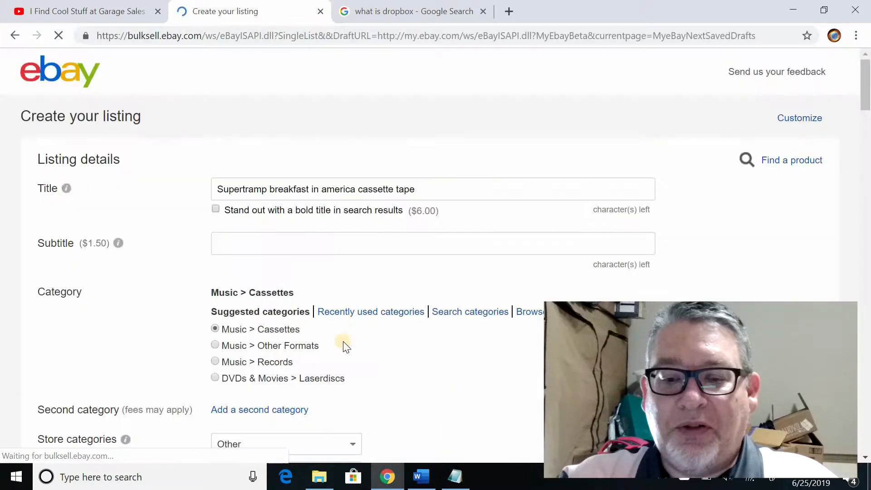
Review the listing's title, subtitle field and suggested category options.
{"action": "left_click", "coordinate": [217, 189]}
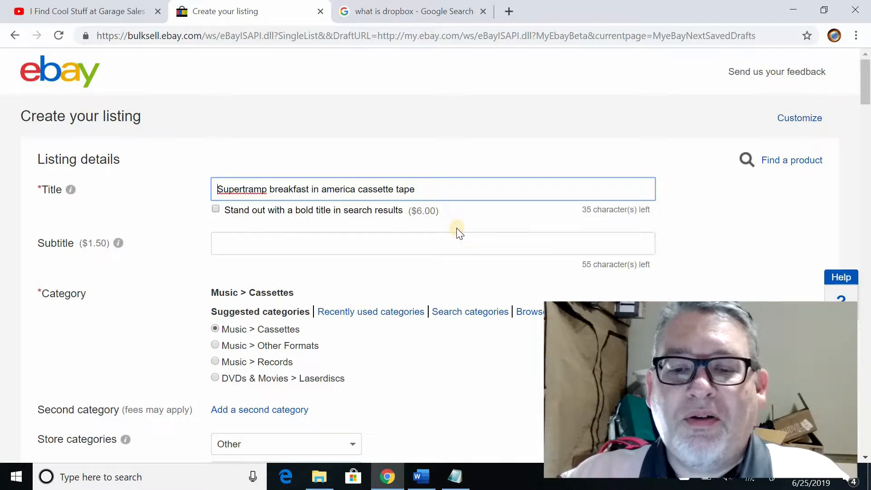
{"action": "scroll", "coordinate": [315, 189], "scroll_direction": "down", "scroll_amount": 1}
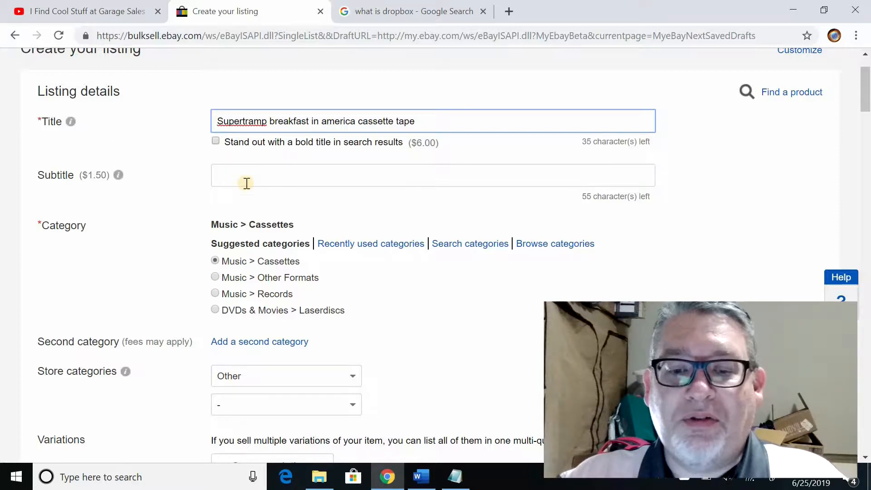
{"action": "scroll", "coordinate": [265, 190], "scroll_direction": "down", "scroll_amount": 1}
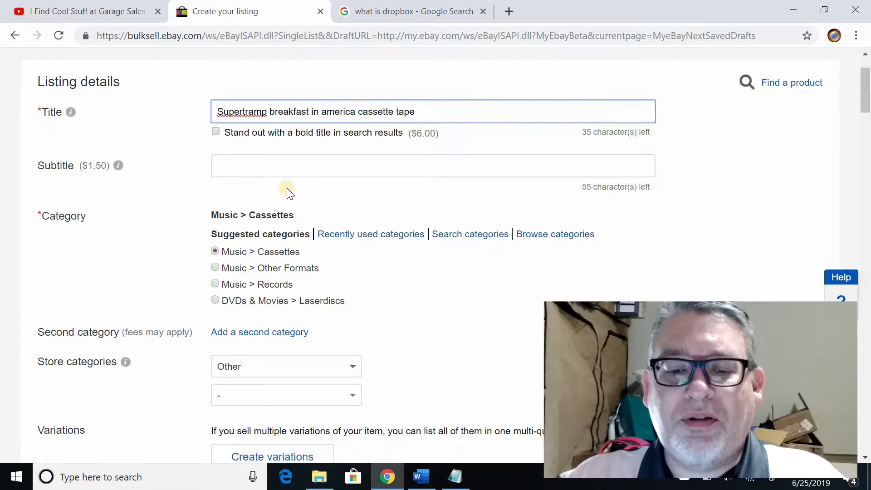
{"action": "scroll", "coordinate": [129, 204], "scroll_direction": "up", "scroll_amount": 1}
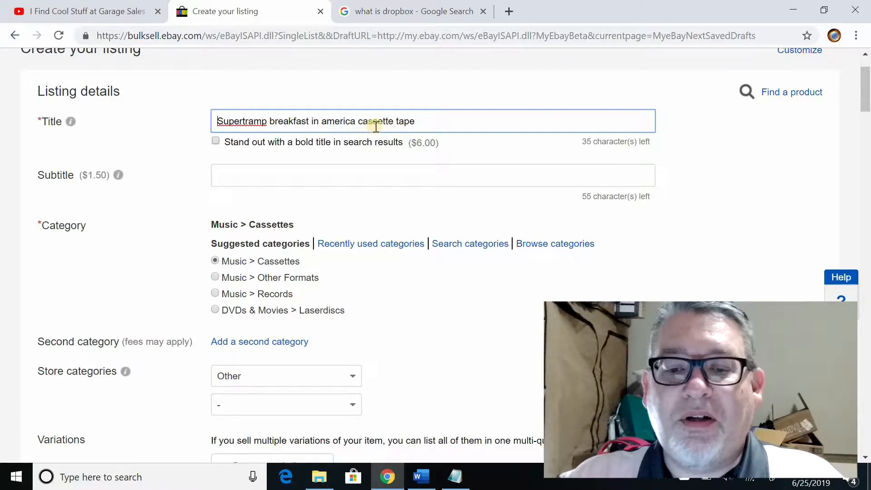
{"action": "scroll", "coordinate": [297, 197], "scroll_direction": "down", "scroll_amount": 1}
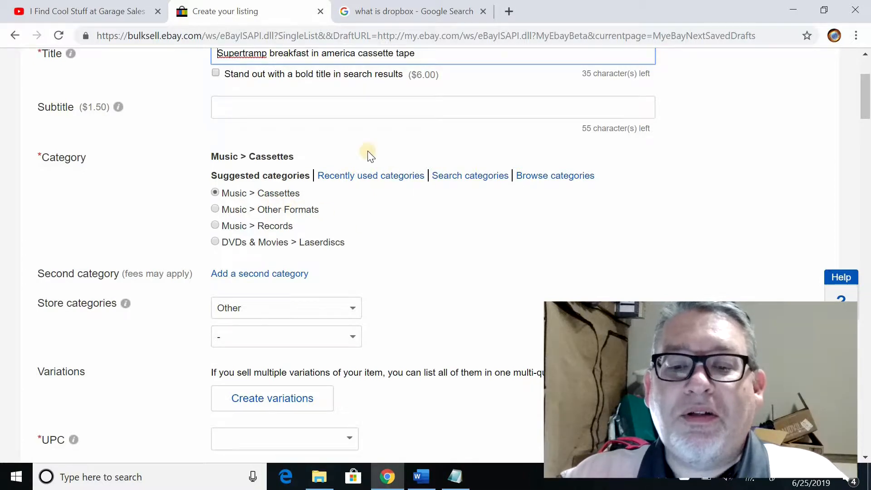
{"action": "scroll", "coordinate": [369, 150], "scroll_direction": "up", "scroll_amount": 2}
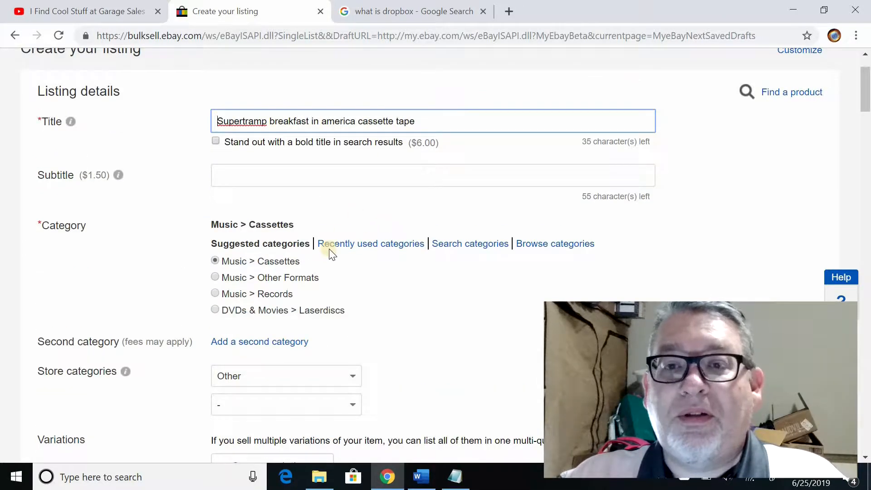
Search the listing categories for "cassette tape" and submit Music > Cassettes as the item's category.
{"action": "scroll", "coordinate": [330, 252], "scroll_direction": "down", "scroll_amount": 1}
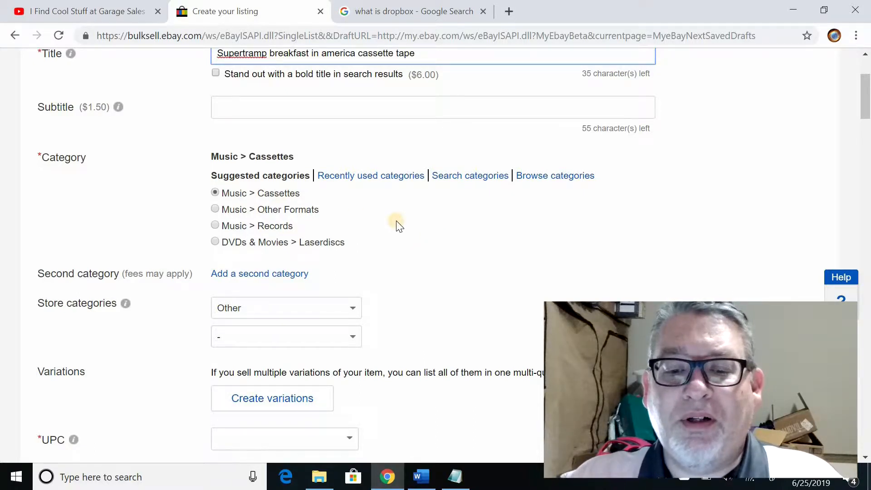
{"action": "left_click", "coordinate": [464, 176]}
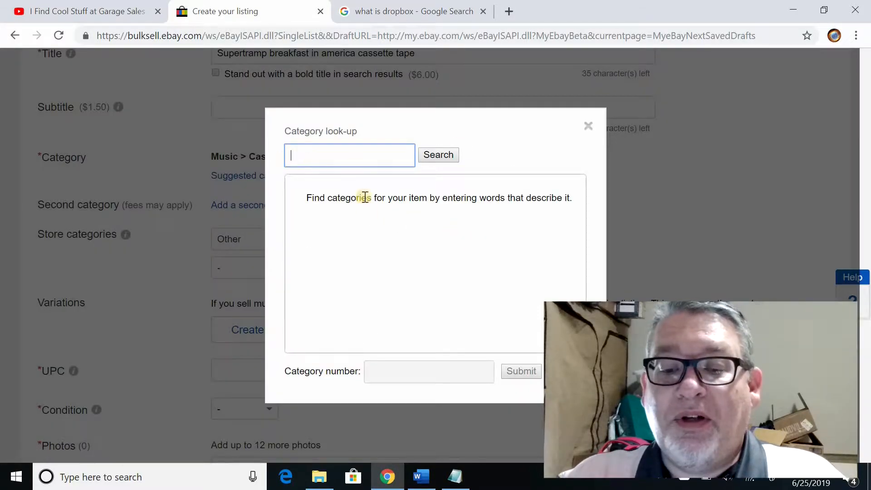
{"action": "type", "text": "cass"}
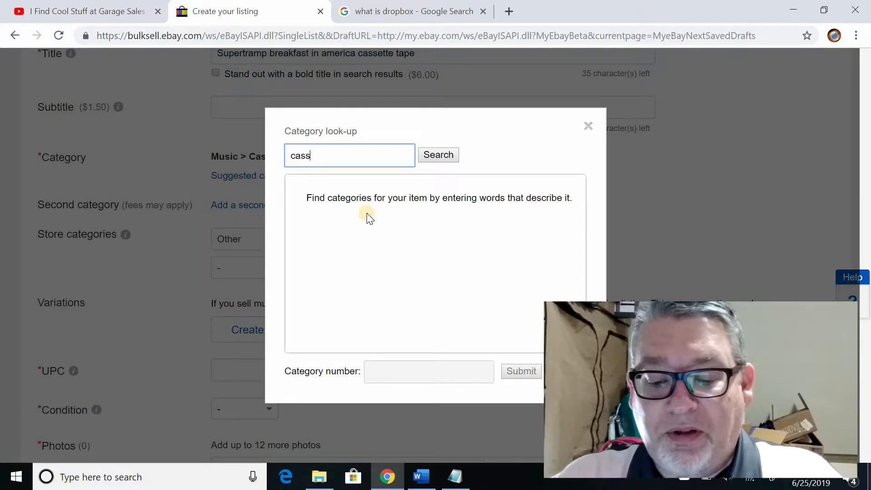
{"action": "type", "text": "ette "}
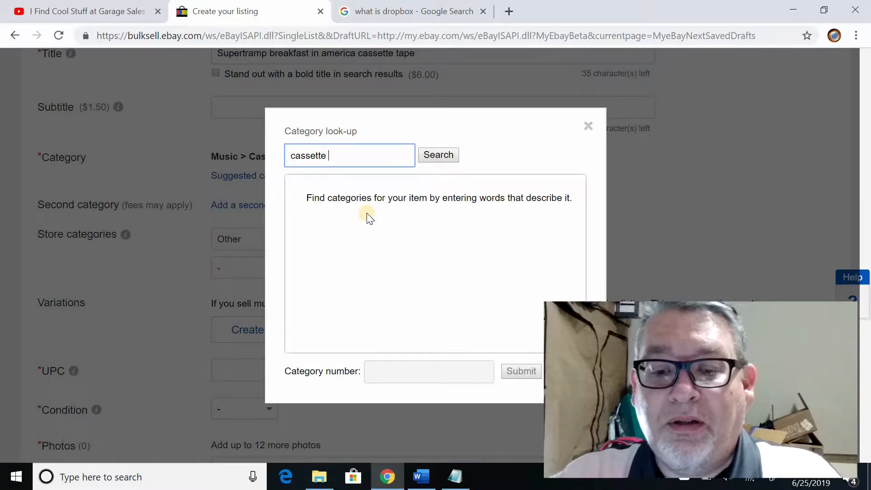
{"action": "type", "text": "tape"}
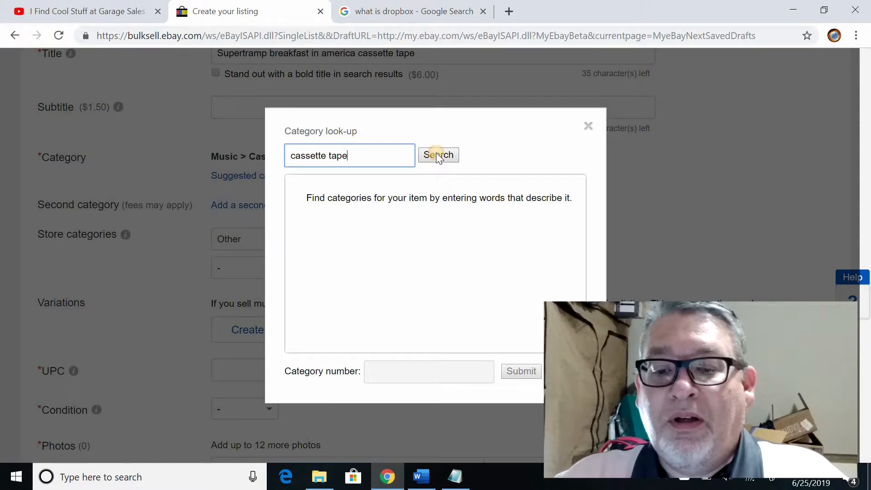
{"action": "left_click", "coordinate": [436, 154]}
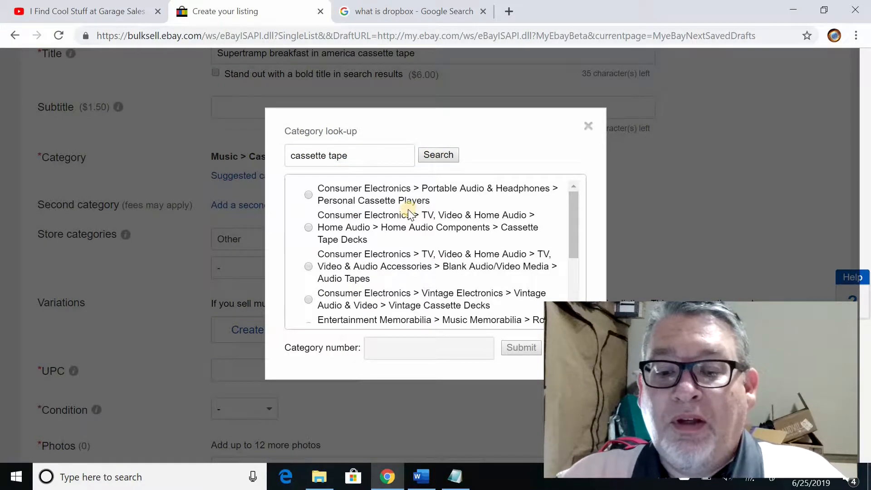
{"action": "scroll", "coordinate": [406, 209], "scroll_direction": "down", "scroll_amount": 3}
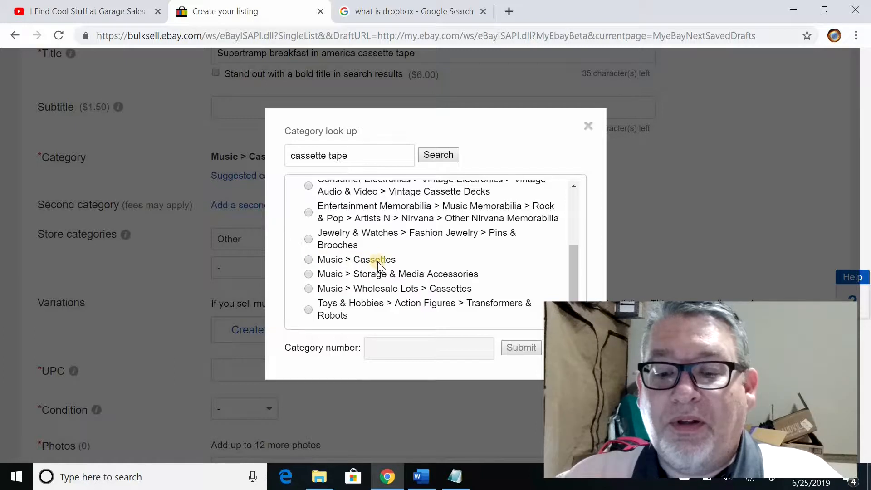
{"action": "scroll", "coordinate": [379, 254], "scroll_direction": "up", "scroll_amount": 2}
{"action": "scroll", "coordinate": [402, 254], "scroll_direction": "down", "scroll_amount": 2}
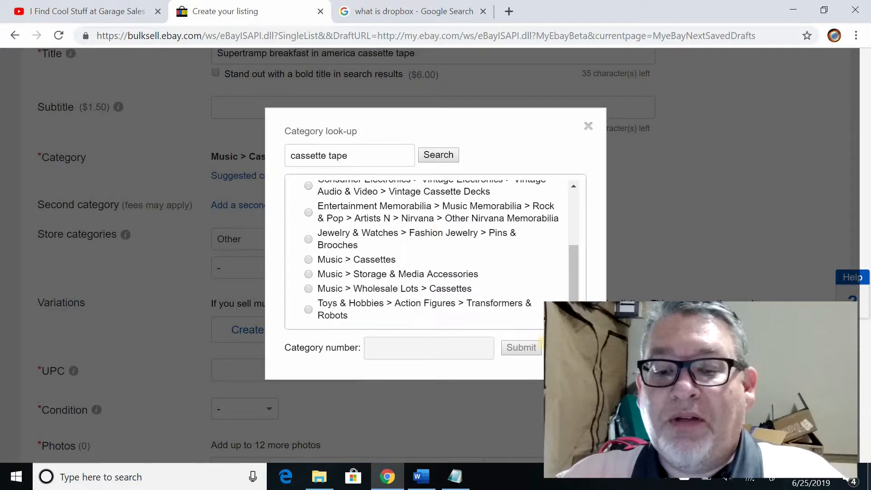
{"action": "left_click", "coordinate": [539, 345]}
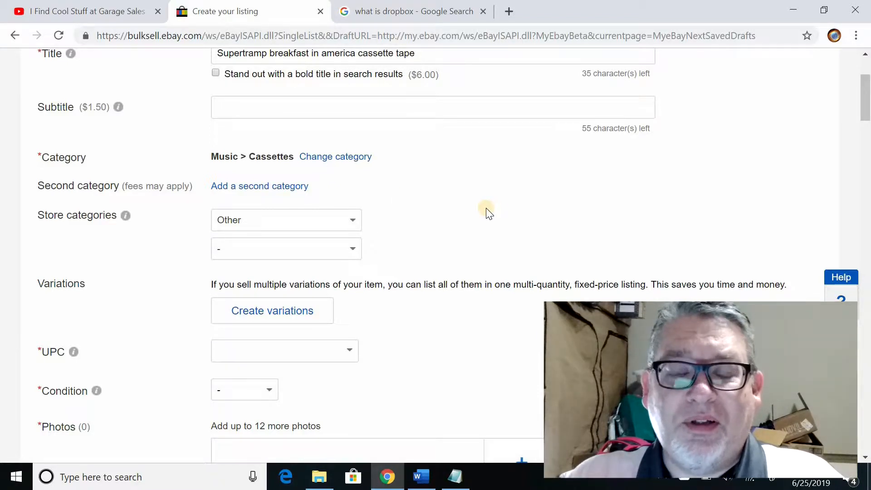
Set the listing's first store category to Music.
{"action": "scroll", "coordinate": [461, 224], "scroll_direction": "down", "scroll_amount": 1}
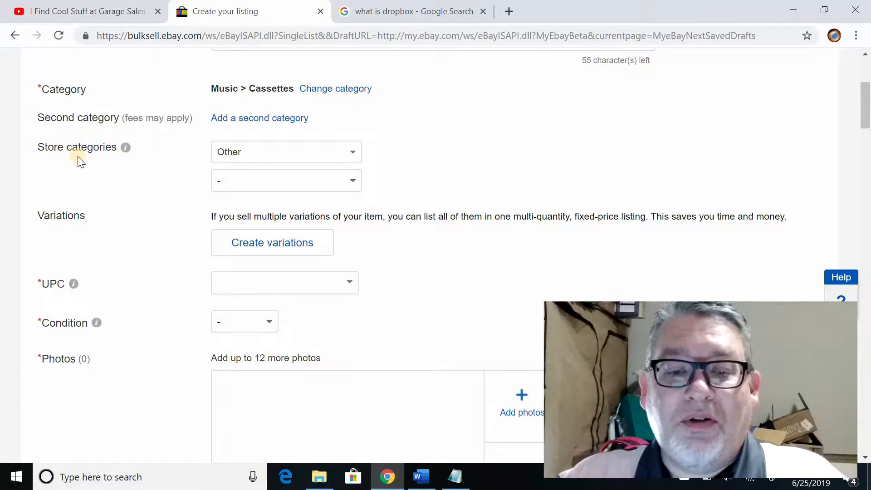
{"action": "left_click", "coordinate": [356, 156]}
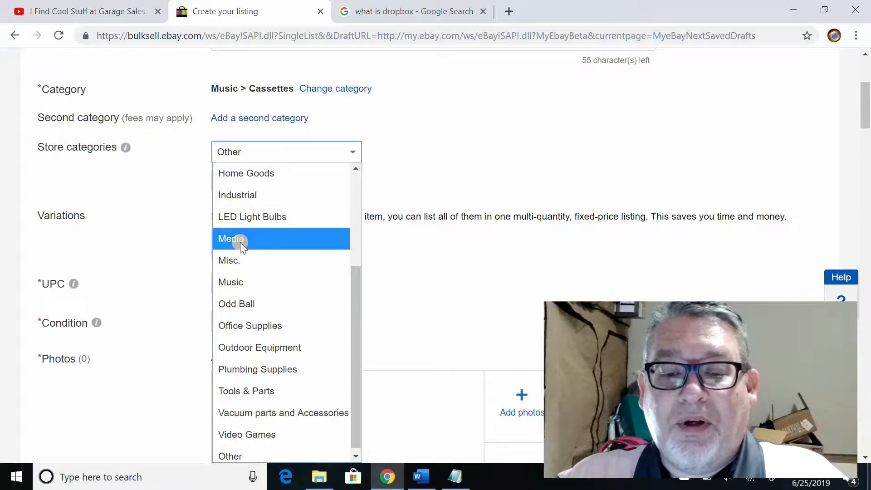
{"action": "left_click", "coordinate": [232, 281]}
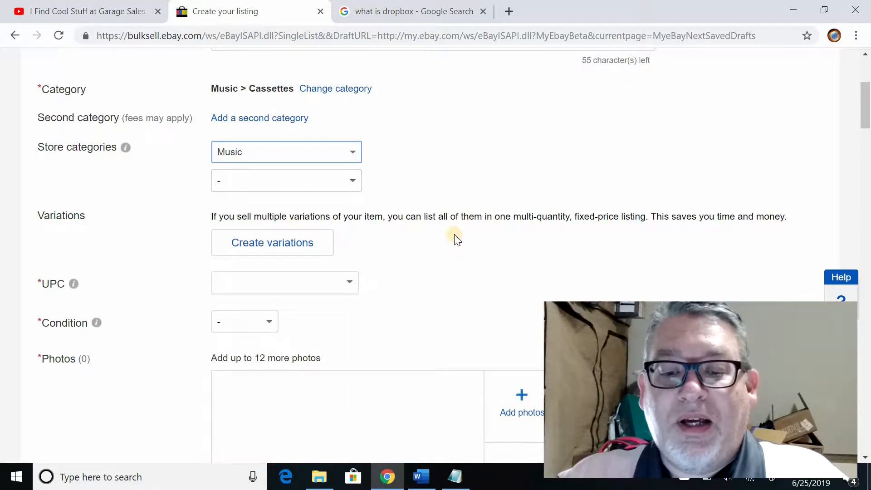
{"action": "scroll", "coordinate": [456, 239], "scroll_direction": "down", "scroll_amount": 1}
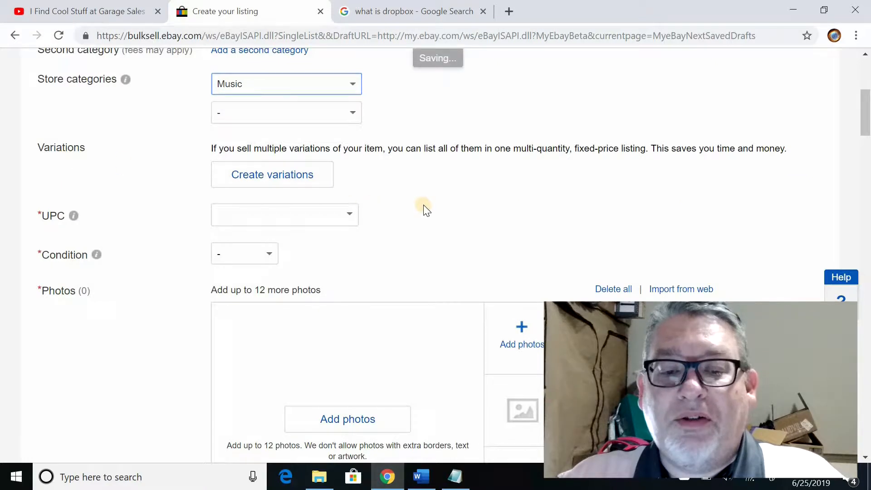
Set the listing's UPC field to Does not apply.
{"action": "scroll", "coordinate": [399, 236], "scroll_direction": "up", "scroll_amount": 1}
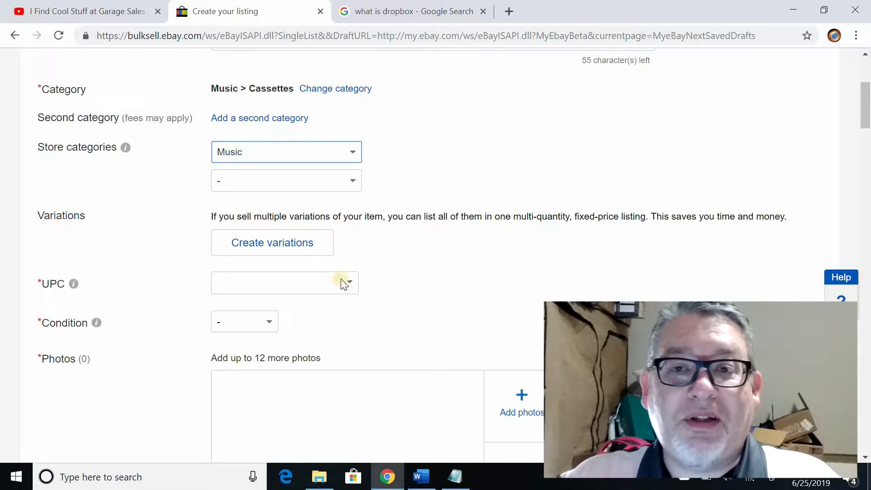
{"action": "scroll", "coordinate": [347, 279], "scroll_direction": "down", "scroll_amount": 2}
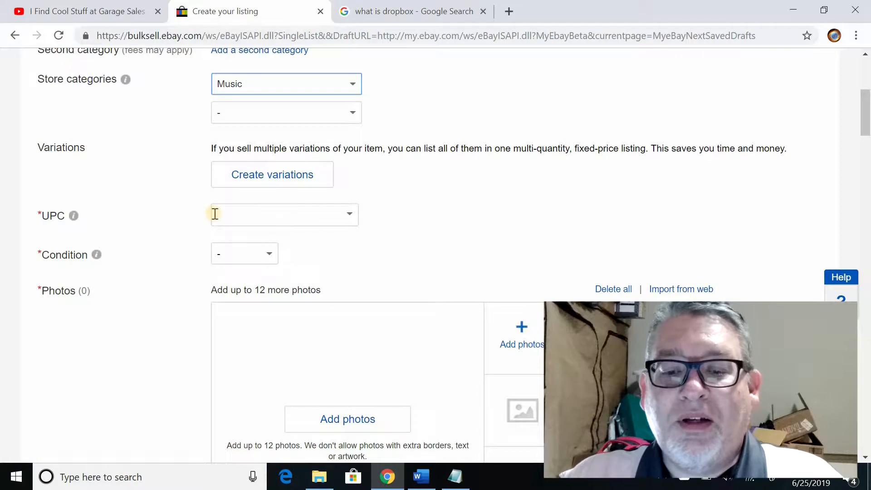
{"action": "left_click", "coordinate": [350, 215]}
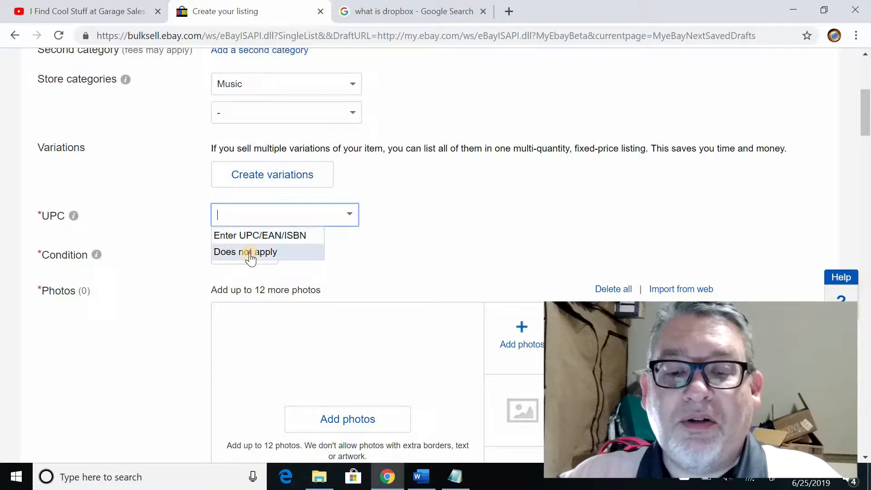
{"action": "key", "text": "Return"}
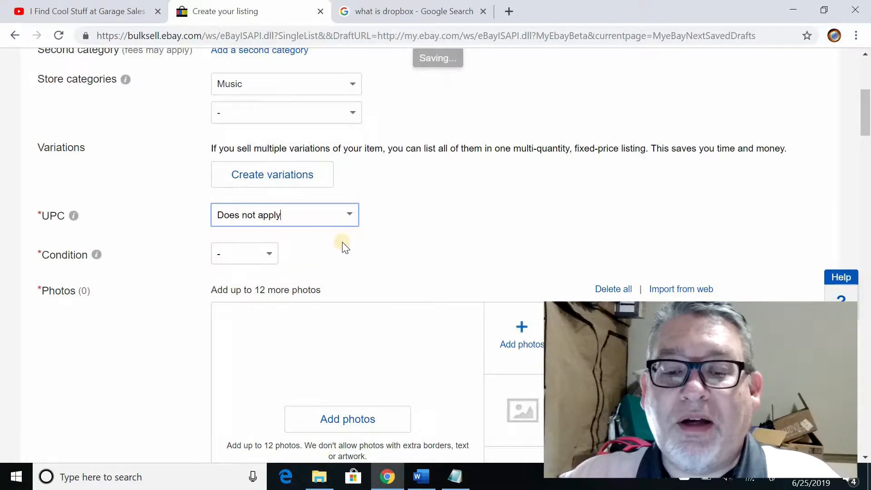
{"action": "scroll", "coordinate": [410, 249], "scroll_direction": "down", "scroll_amount": 5}
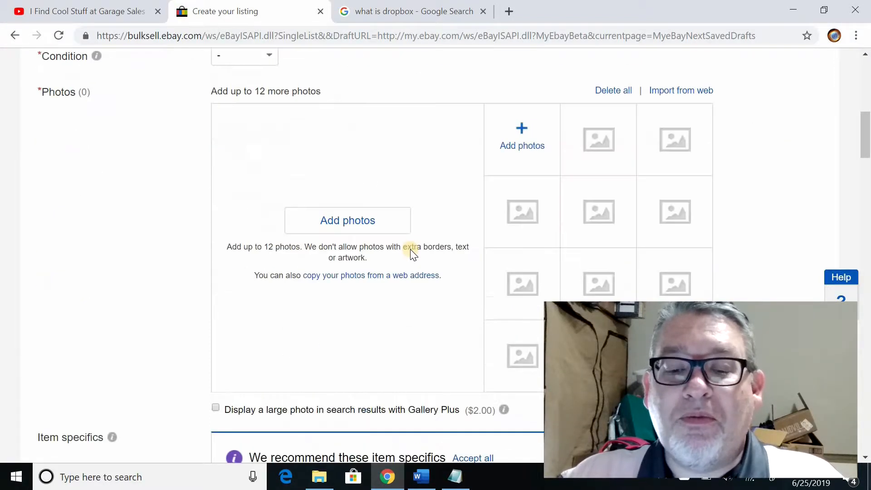
{"action": "scroll", "coordinate": [410, 249], "scroll_direction": "up", "scroll_amount": 1}
{"action": "scroll", "coordinate": [410, 249], "scroll_direction": "down", "scroll_amount": 4}
{"action": "scroll", "coordinate": [410, 249], "scroll_direction": "up", "scroll_amount": 8}
{"action": "scroll", "coordinate": [402, 291], "scroll_direction": "up", "scroll_amount": 3}
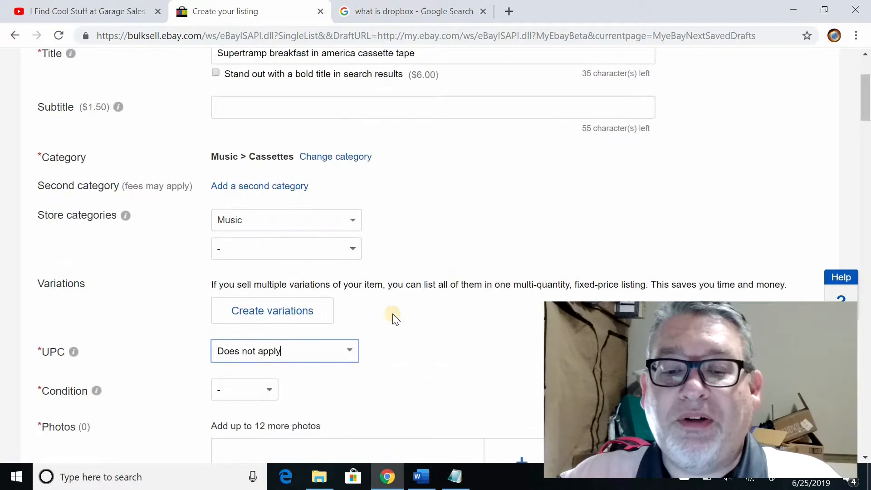
{"action": "scroll", "coordinate": [395, 314], "scroll_direction": "down", "scroll_amount": 2}
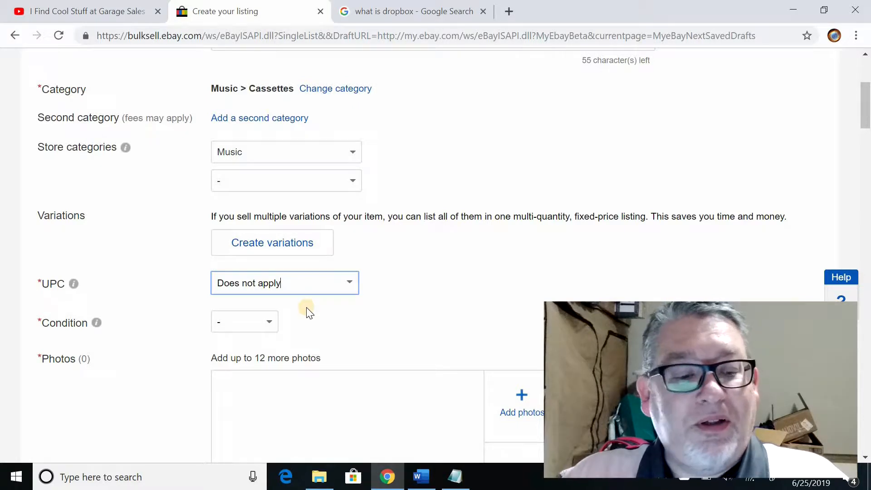
{"action": "left_click", "coordinate": [350, 283]}
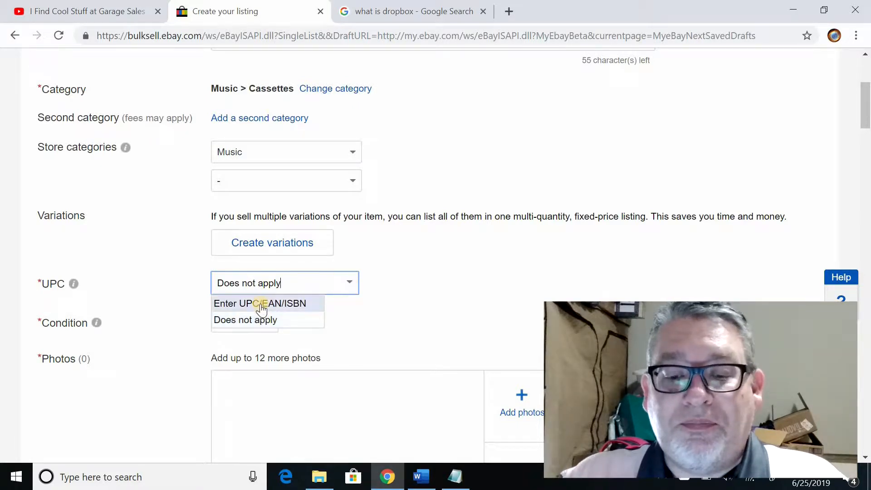
{"action": "left_click", "coordinate": [264, 302]}
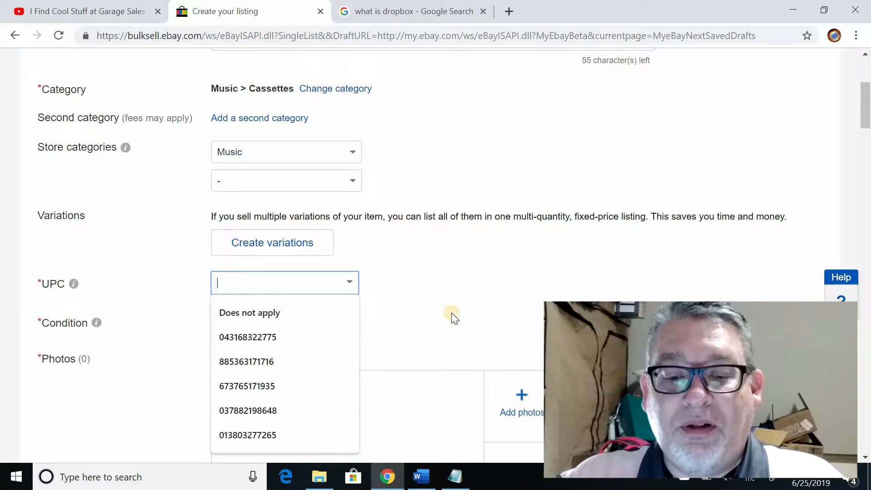
{"action": "type", "text": "0"}
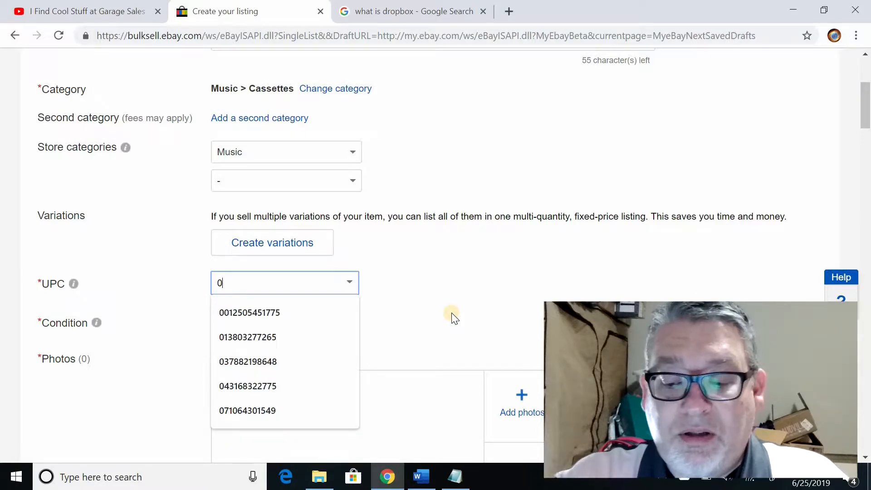
{"action": "type", "text": "7"}
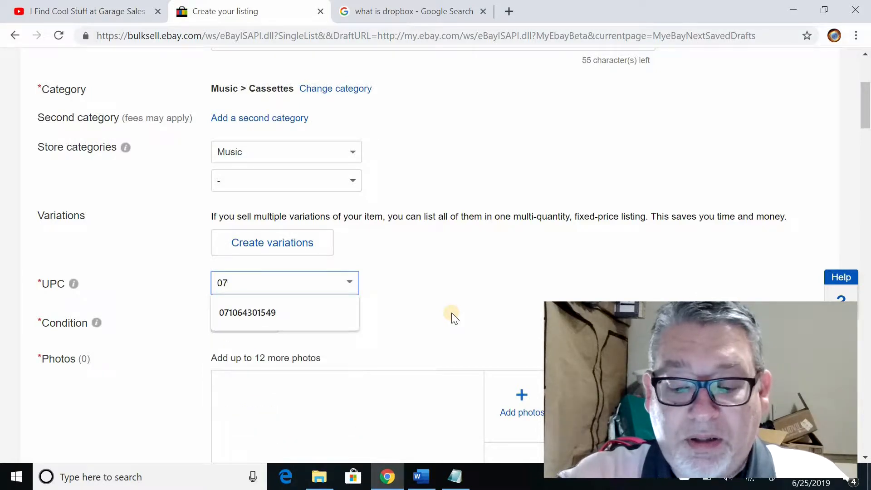
{"action": "type", "text": "50"}
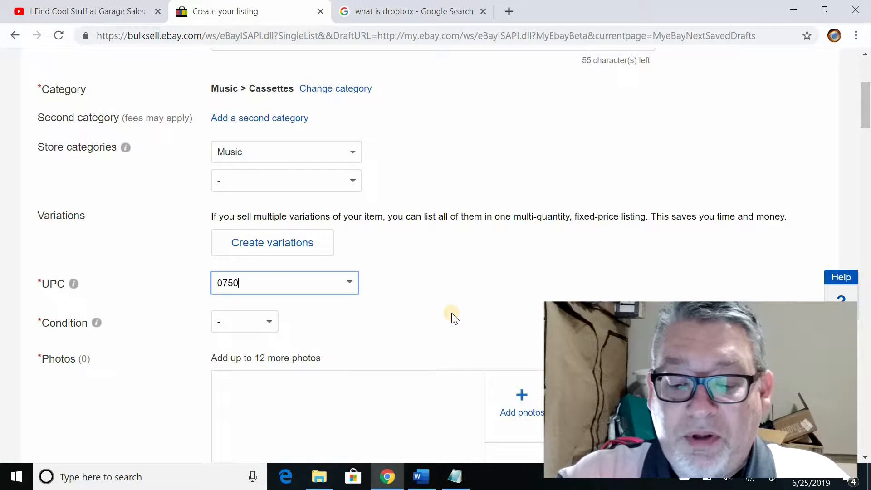
{"action": "type", "text": "2"}
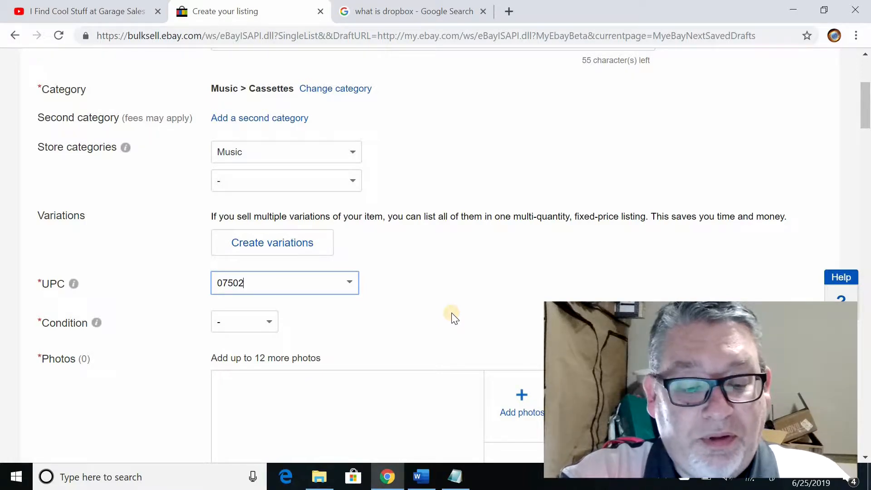
{"action": "type", "text": "13"}
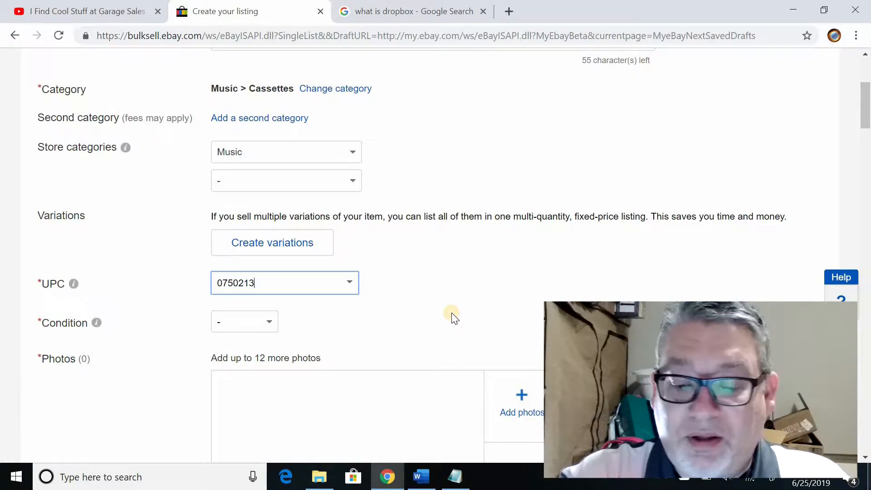
{"action": "type", "text": "7"}
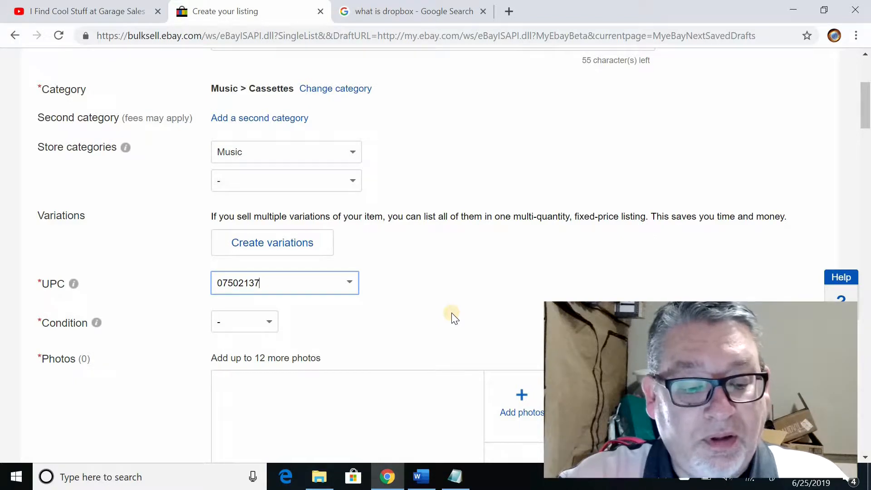
{"action": "type", "text": "08"}
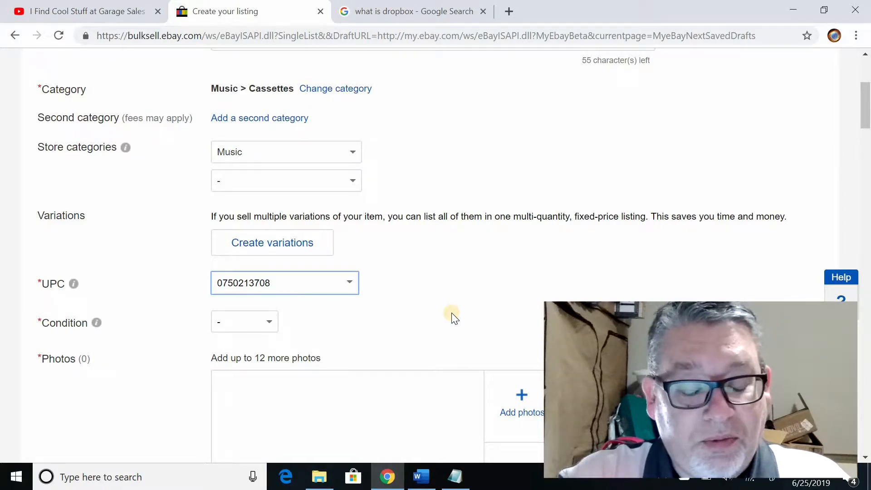
{"action": "type", "text": "4"}
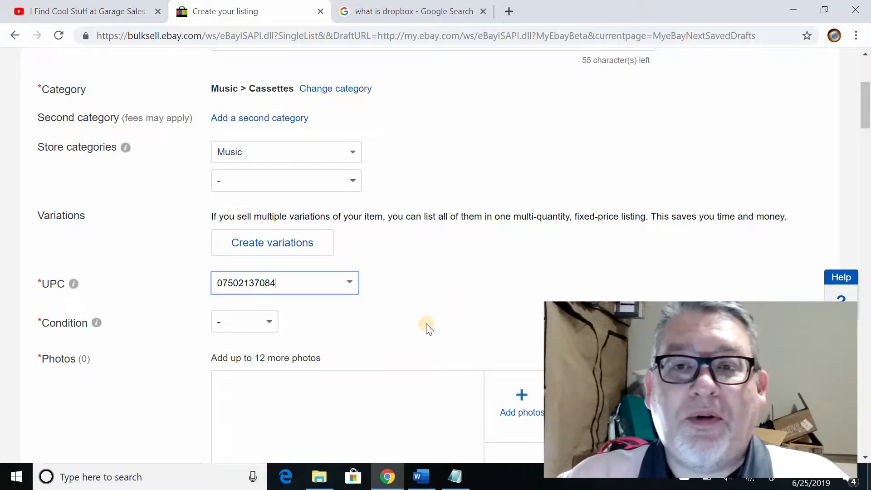
{"action": "left_click", "coordinate": [458, 307]}
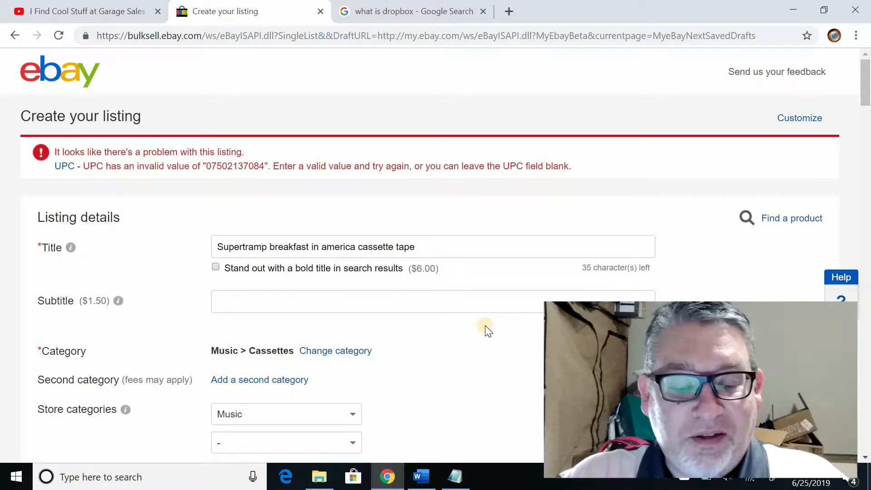
Replace the entered UPC number with the Does not apply option.
{"action": "scroll", "coordinate": [484, 329], "scroll_direction": "down", "scroll_amount": 6}
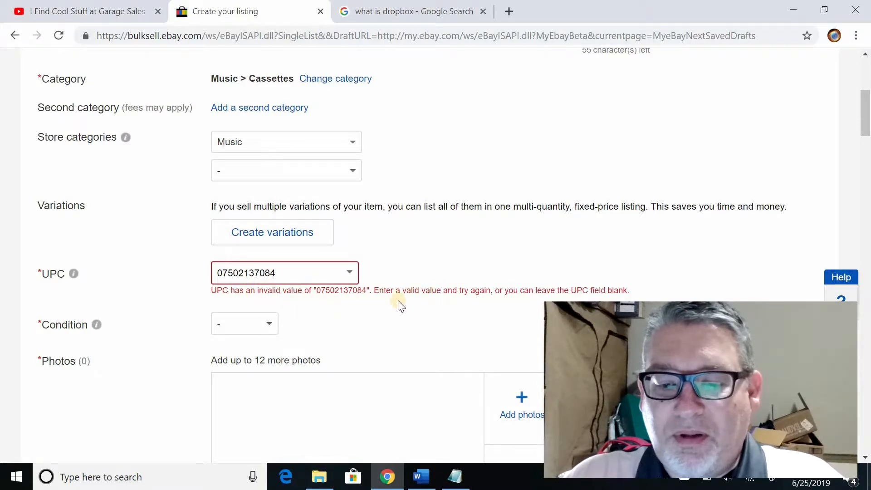
{"action": "left_click", "coordinate": [349, 273]}
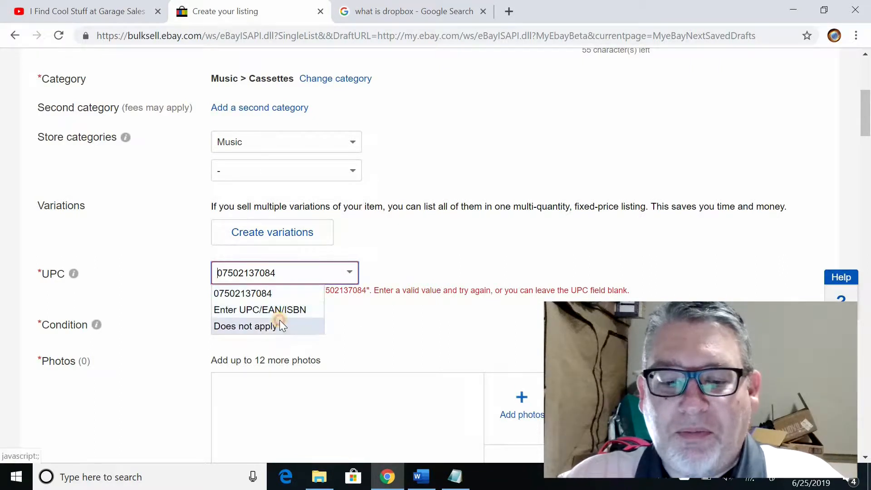
{"action": "left_click", "coordinate": [280, 326]}
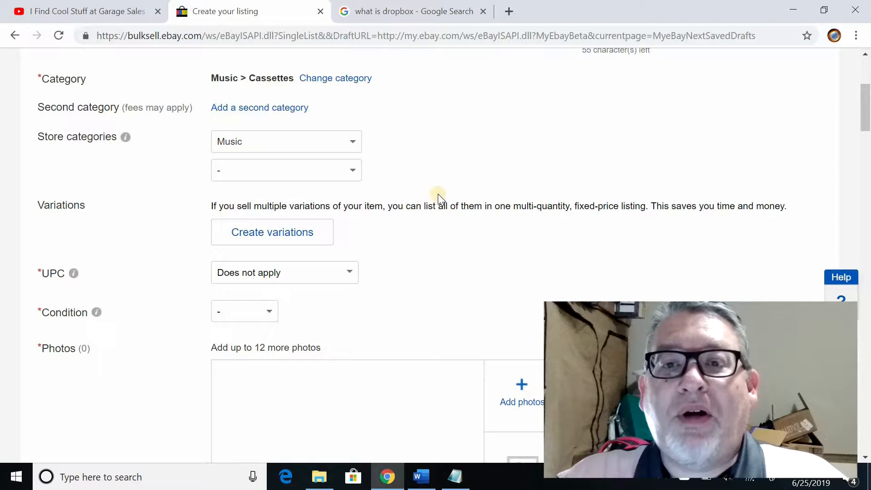
Set the item's condition to Very Good.
{"action": "scroll", "coordinate": [454, 209], "scroll_direction": "up", "scroll_amount": 5}
{"action": "scroll", "coordinate": [468, 226], "scroll_direction": "down", "scroll_amount": 6}
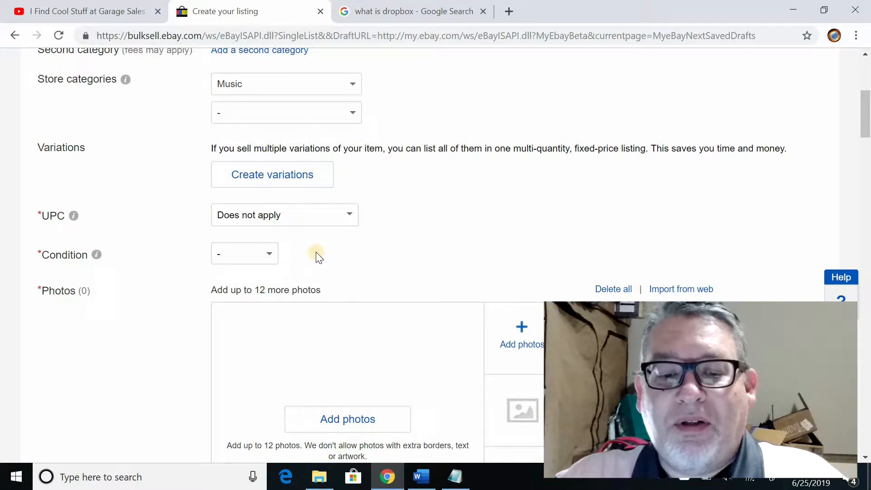
{"action": "scroll", "coordinate": [314, 253], "scroll_direction": "down", "scroll_amount": 1}
{"action": "left_click", "coordinate": [269, 185]}
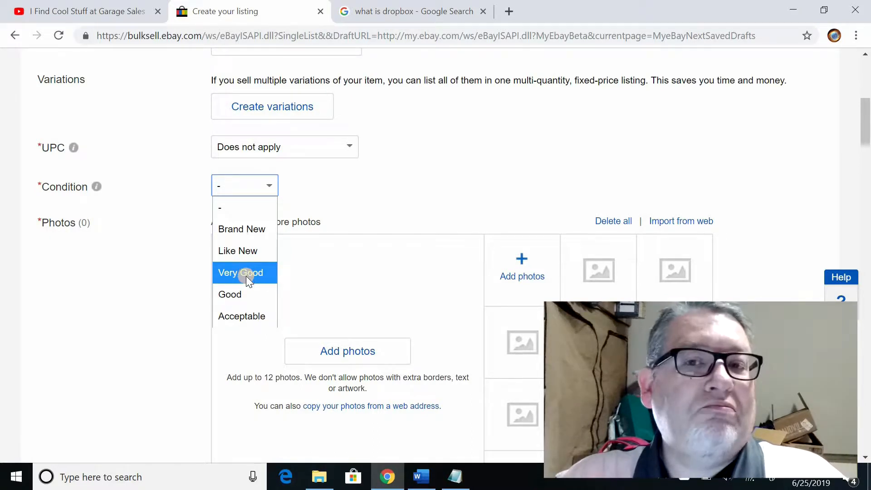
{"action": "left_click", "coordinate": [246, 276]}
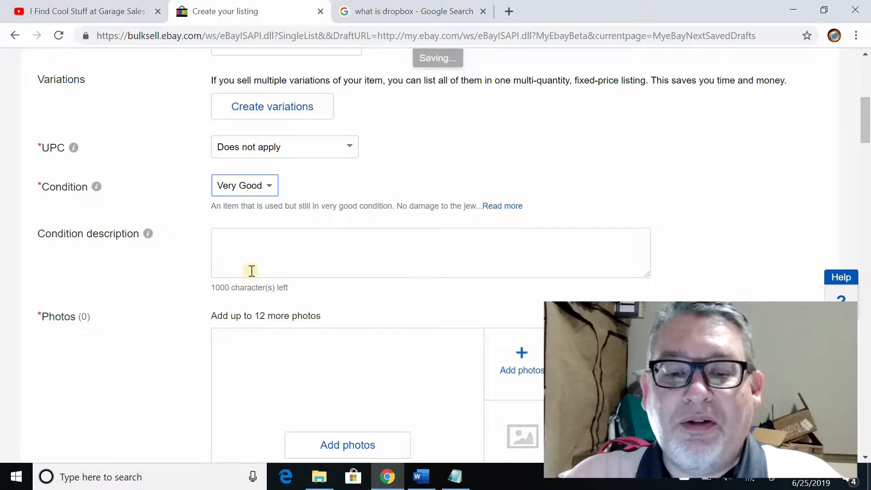
Enter the condition description "Very good condition, tested and plays well.".
{"action": "left_click", "coordinate": [266, 251]}
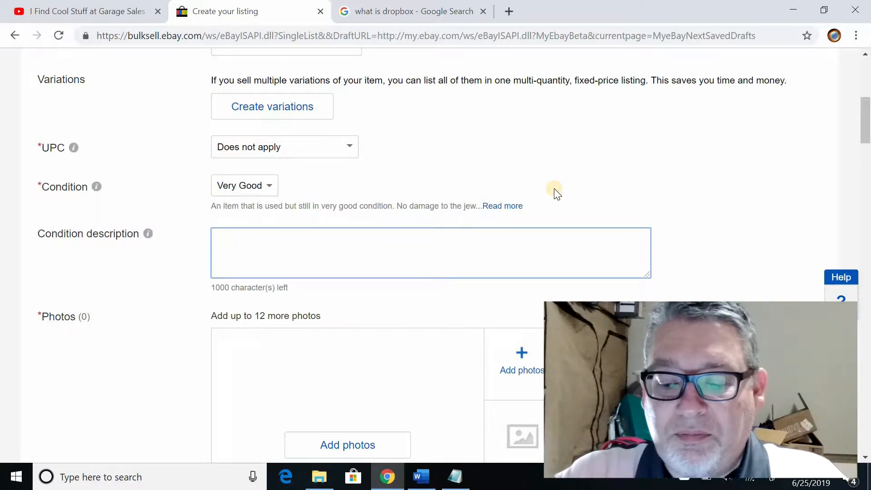
{"action": "type", "text": "Very"}
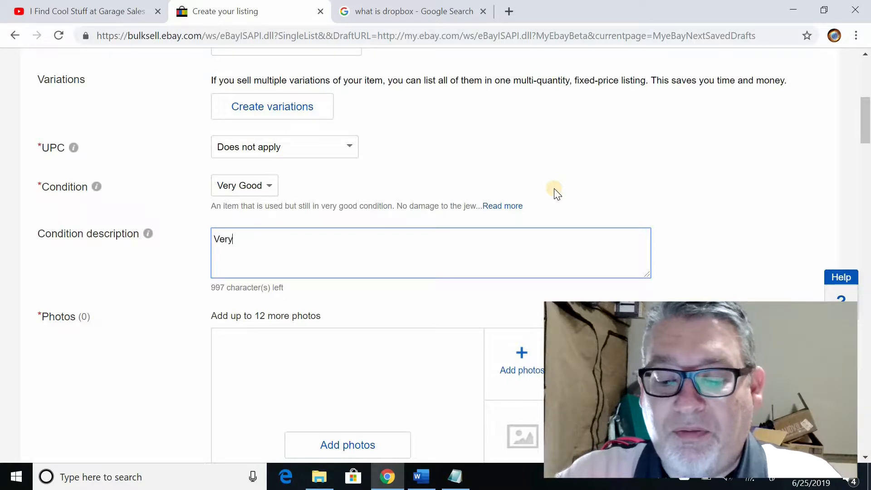
{"action": "type", "text": " good con"}
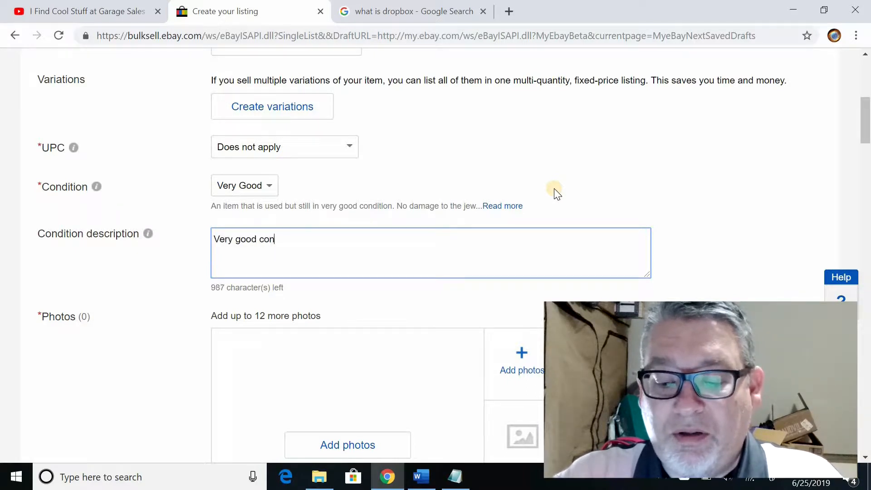
{"action": "type", "text": "dition, "}
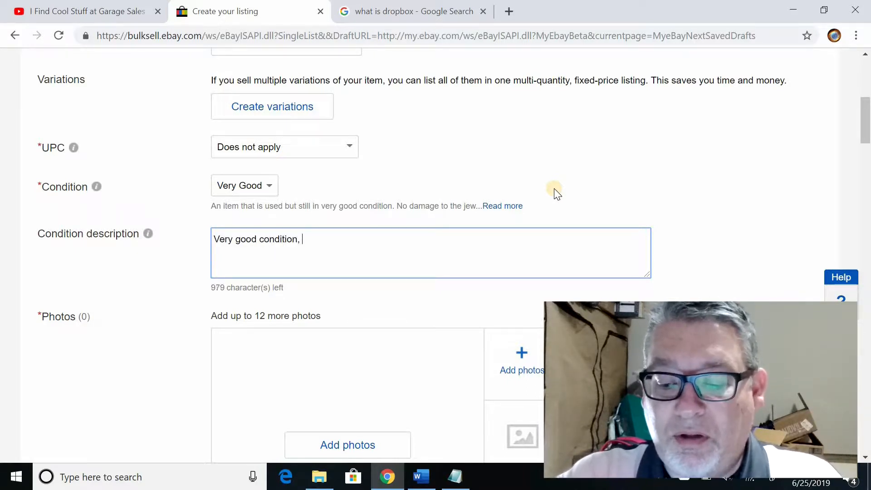
{"action": "type", "text": "tested"}
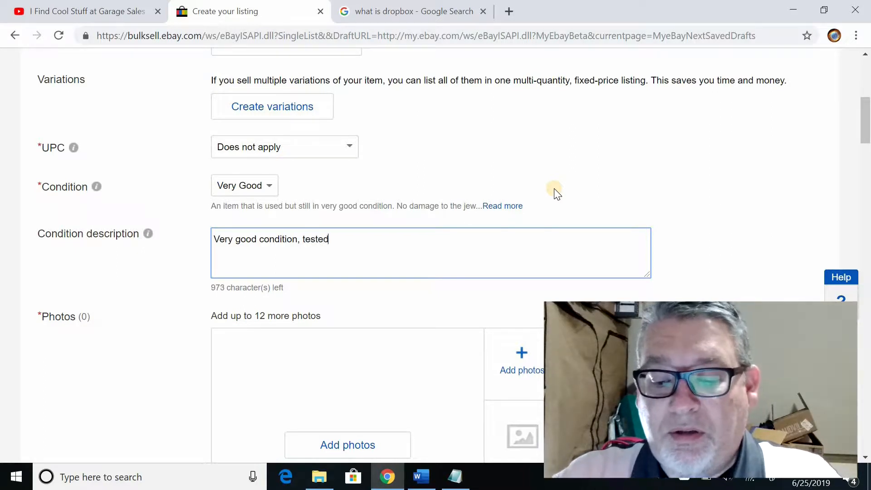
{"action": "type", "text": " and plays well."}
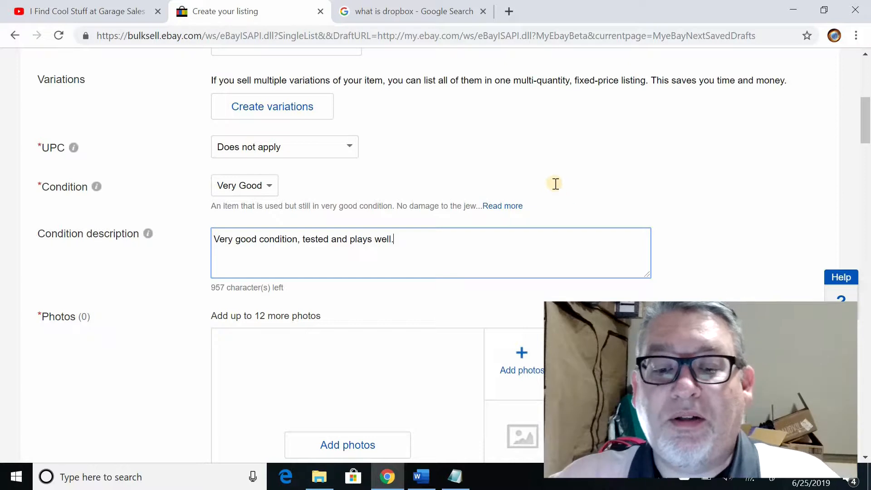
Examine the listing's Photos section and its options for adding pictures.
{"action": "scroll", "coordinate": [456, 220], "scroll_direction": "down", "scroll_amount": 1}
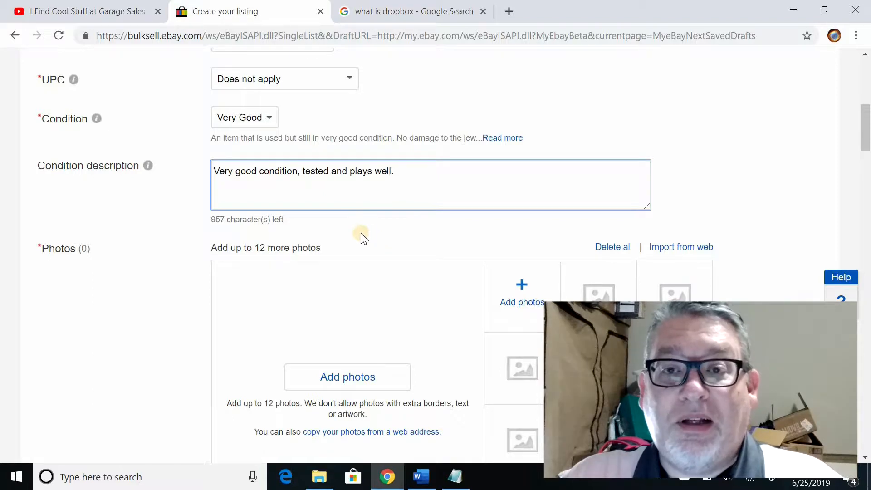
{"action": "scroll", "coordinate": [368, 241], "scroll_direction": "down", "scroll_amount": 3}
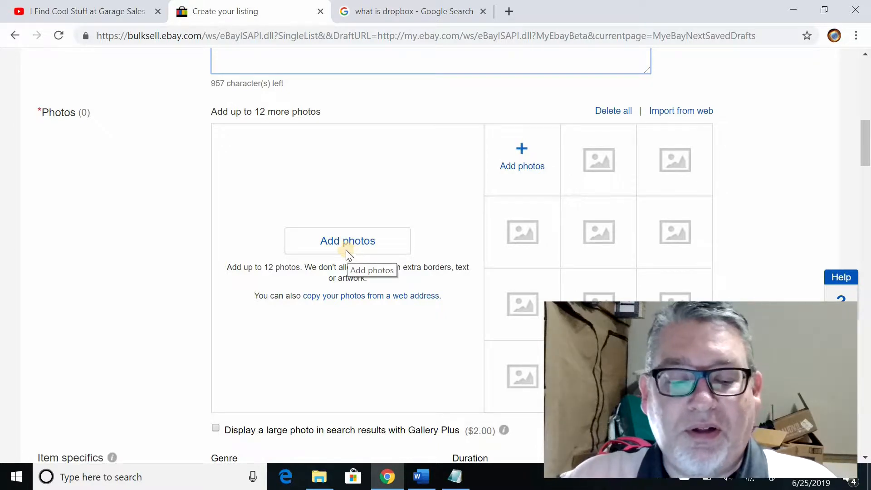
{"action": "scroll", "coordinate": [347, 251], "scroll_direction": "up", "scroll_amount": 3}
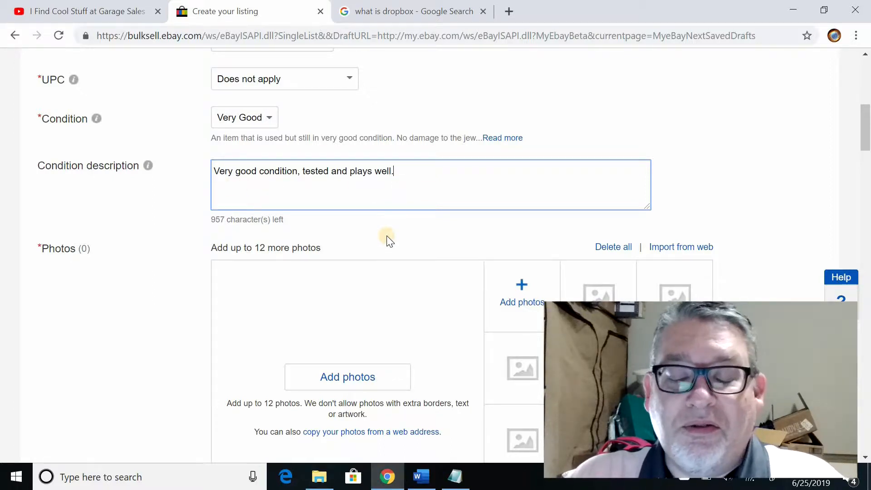
{"action": "scroll", "coordinate": [380, 211], "scroll_direction": "down", "scroll_amount": 3}
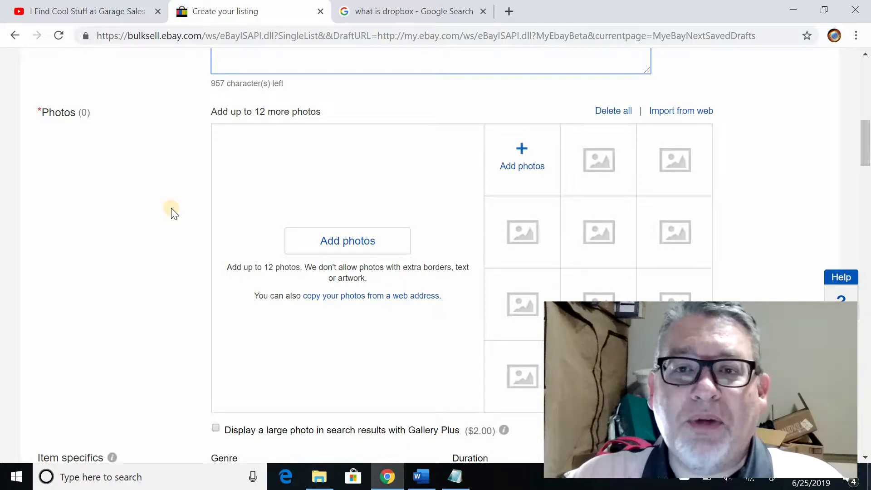
{"action": "scroll", "coordinate": [174, 213], "scroll_direction": "down", "scroll_amount": 2}
{"action": "scroll", "coordinate": [174, 213], "scroll_direction": "up", "scroll_amount": 2}
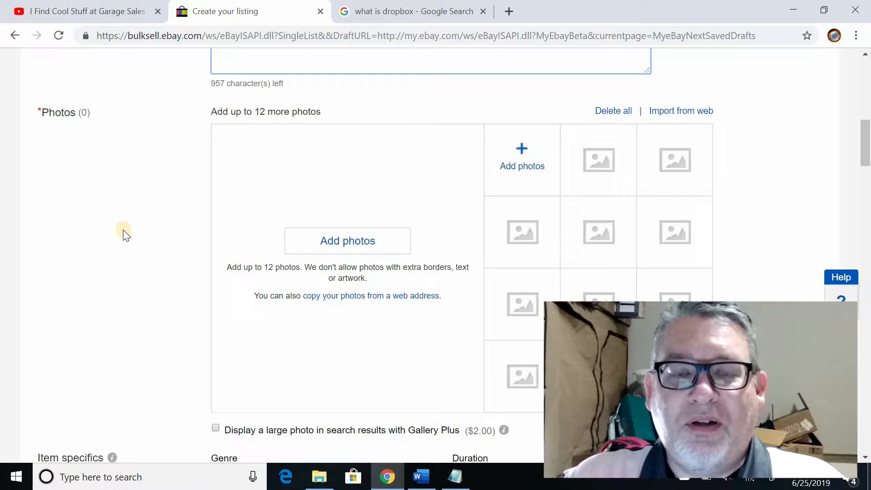
Start adding listing photos and browse to the "1 super folder" inside the eBay "pics 2018" folder.
{"action": "left_click", "coordinate": [343, 243]}
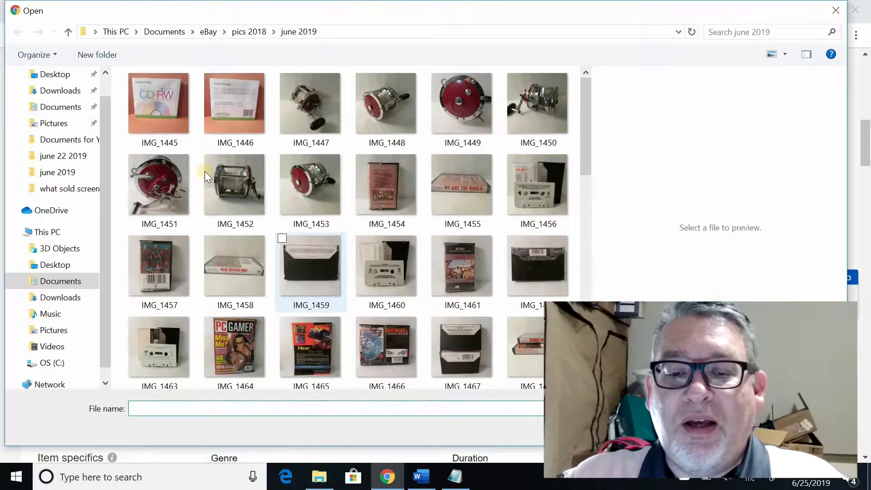
{"action": "left_click", "coordinate": [209, 30]}
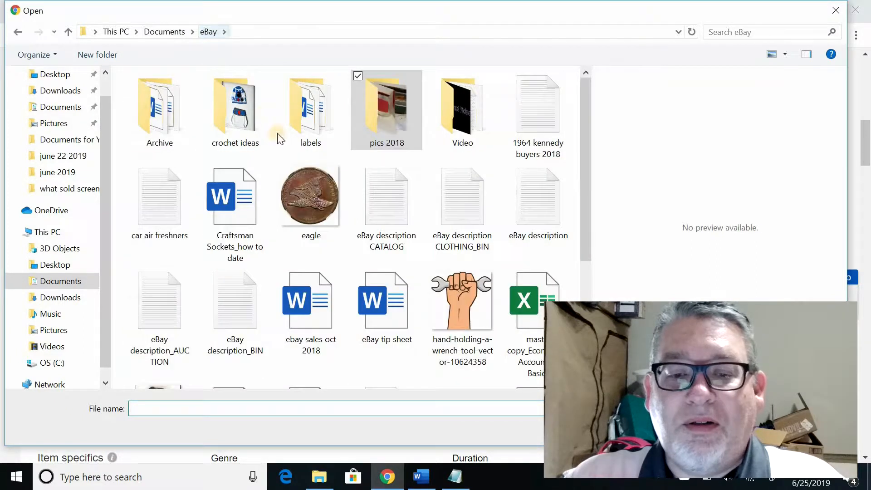
{"action": "left_click", "coordinate": [383, 118]}
{"action": "key", "text": "Return"}
{"action": "double_click", "coordinate": [148, 122]}
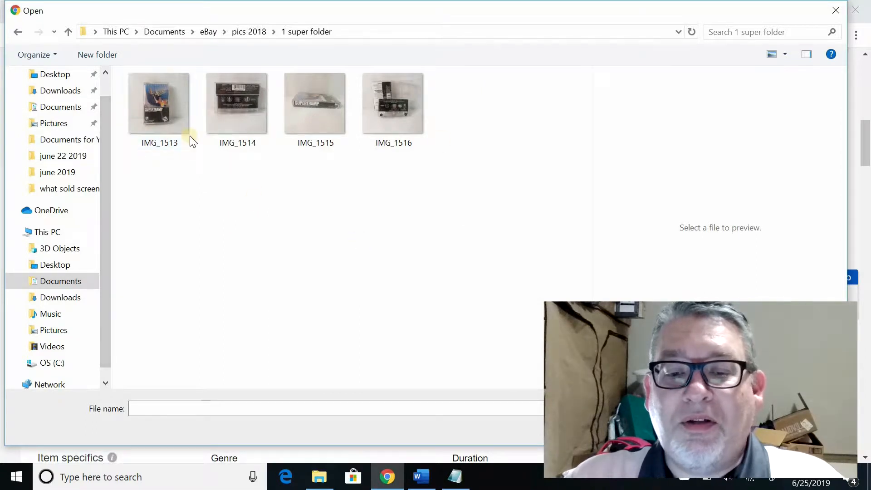
Upload the four photos IMG_1513, IMG_1514, IMG_1515 and IMG_1516 to the listing.
{"action": "left_click", "coordinate": [159, 111]}
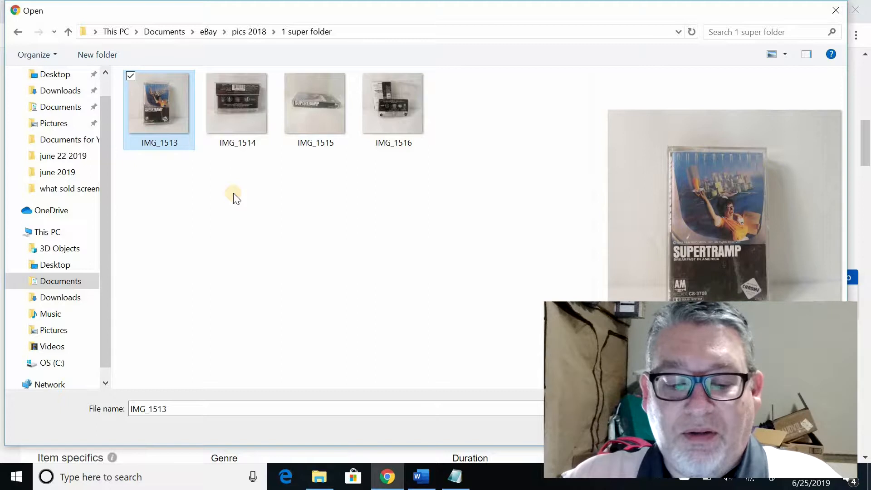
{"action": "left_click", "coordinate": [243, 129], "text": "ctrl"}
{"action": "left_click", "coordinate": [315, 128], "text": "ctrl"}
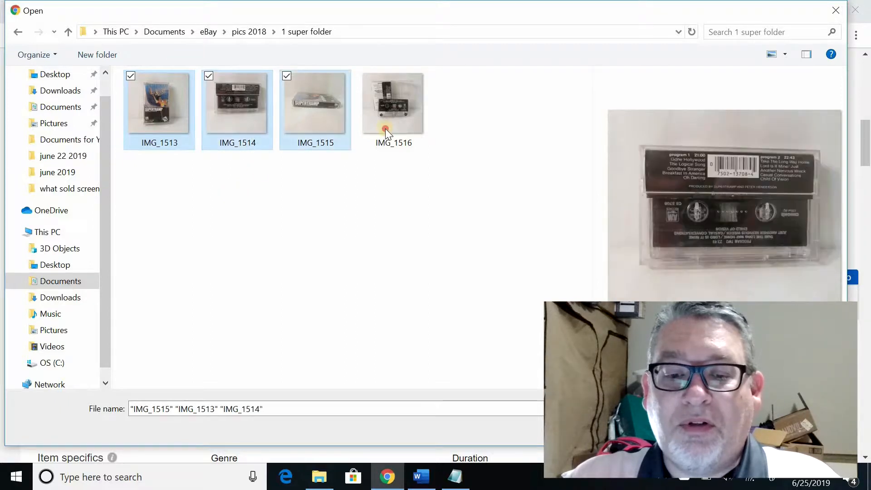
{"action": "left_click", "coordinate": [386, 129], "text": "ctrl"}
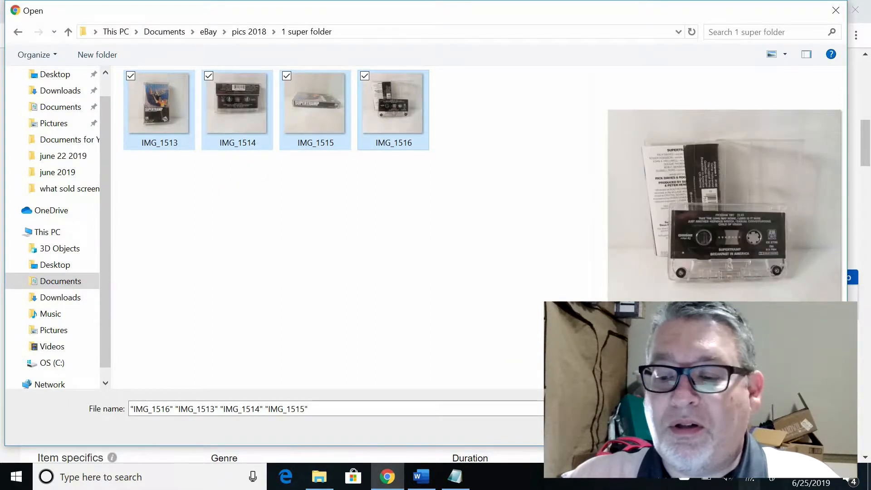
{"action": "key", "text": "Return"}
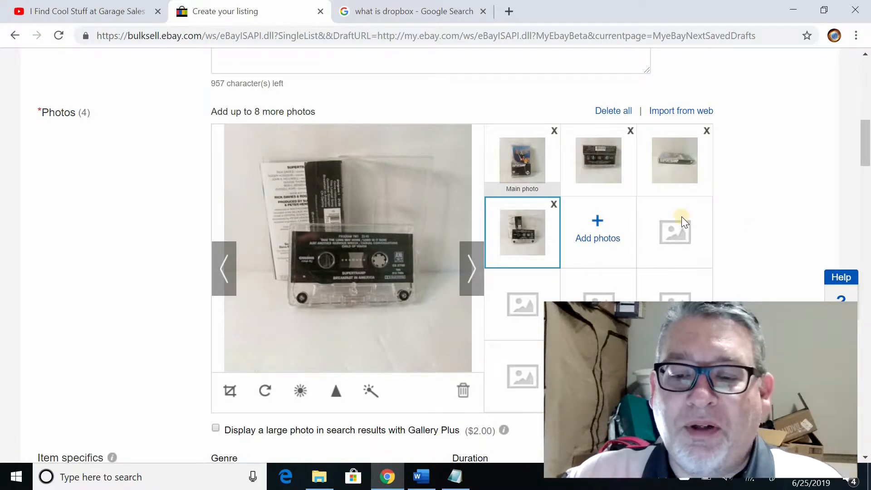
Crop the main photo closely around the front of the Supertramp cassette case and save the crop.
{"action": "left_click", "coordinate": [522, 164]}
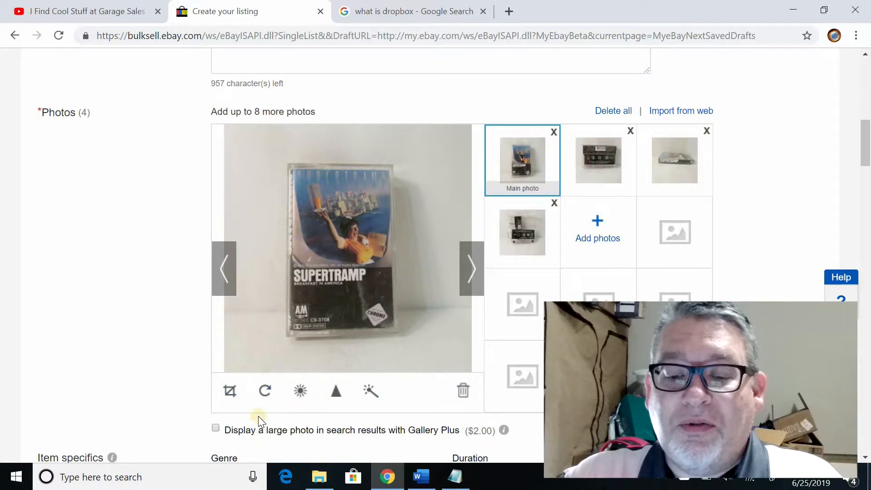
{"action": "left_click", "coordinate": [230, 393]}
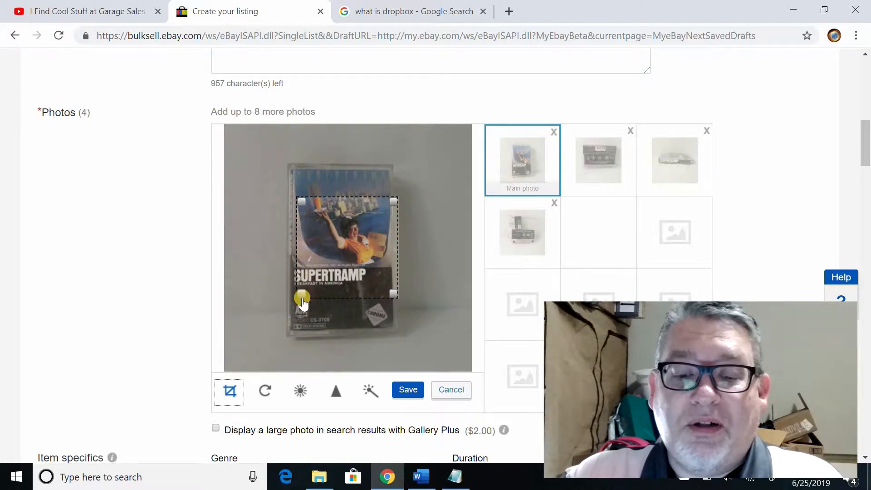
{"action": "left_click_drag", "start_coordinate": [291, 313], "coordinate": [276, 347]}
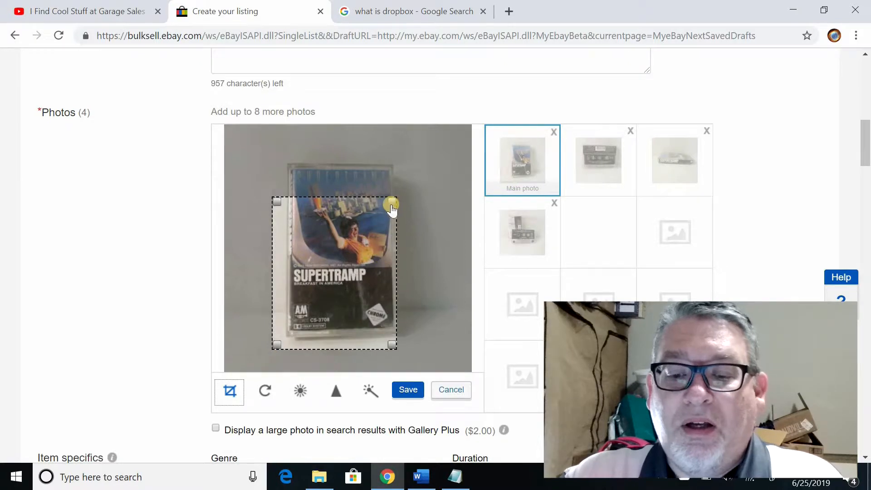
{"action": "left_click_drag", "start_coordinate": [401, 186], "coordinate": [401, 161]}
{"action": "left_click_drag", "start_coordinate": [406, 241], "coordinate": [407, 242]}
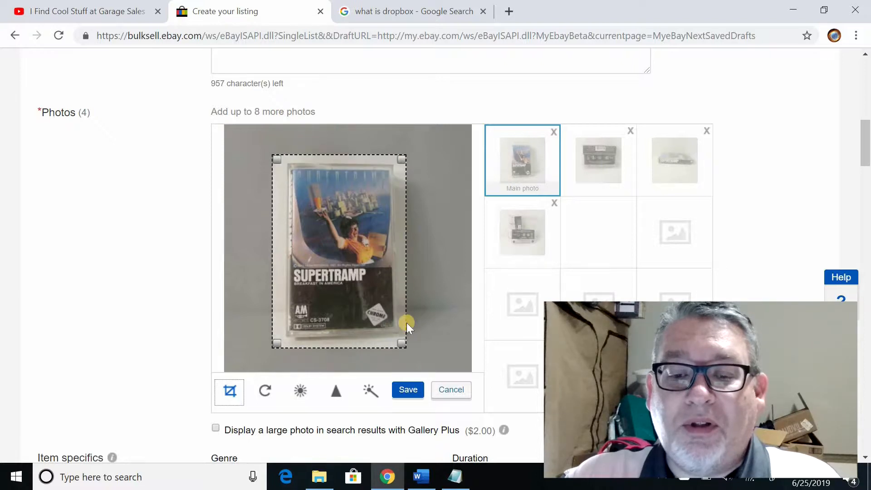
{"action": "left_click", "coordinate": [407, 390]}
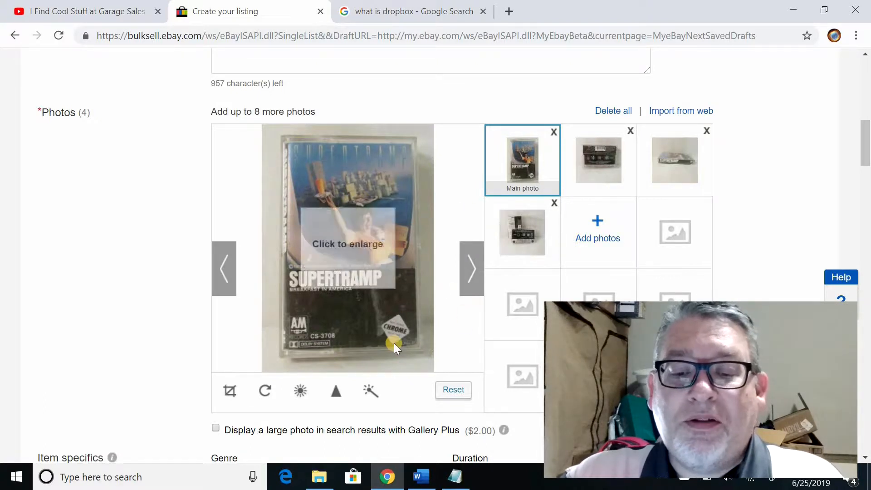
Set the main photo's brightness to 19 and contrast to 26, and save the adjustment.
{"action": "left_click", "coordinate": [299, 391]}
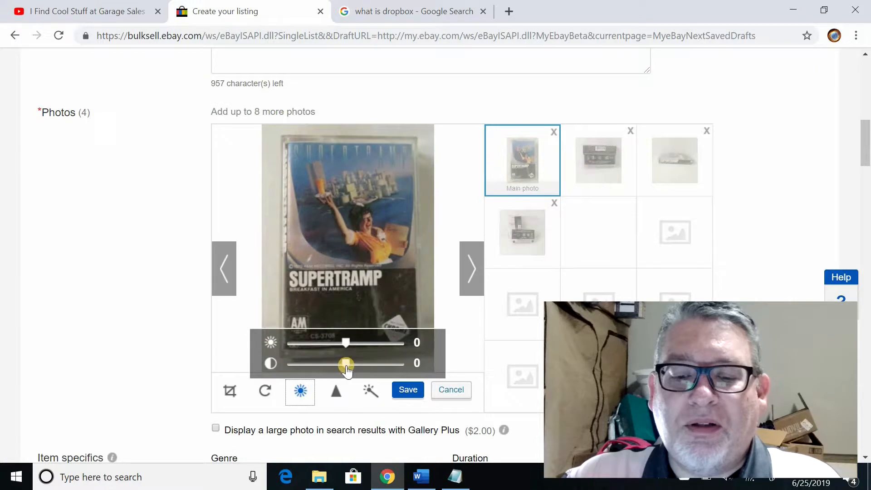
{"action": "left_click_drag", "start_coordinate": [346, 367], "coordinate": [359, 343]}
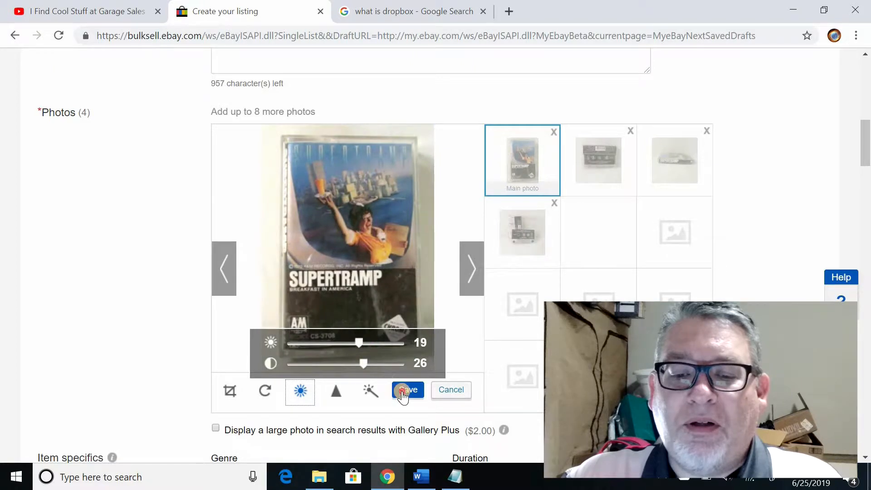
{"action": "left_click", "coordinate": [403, 393]}
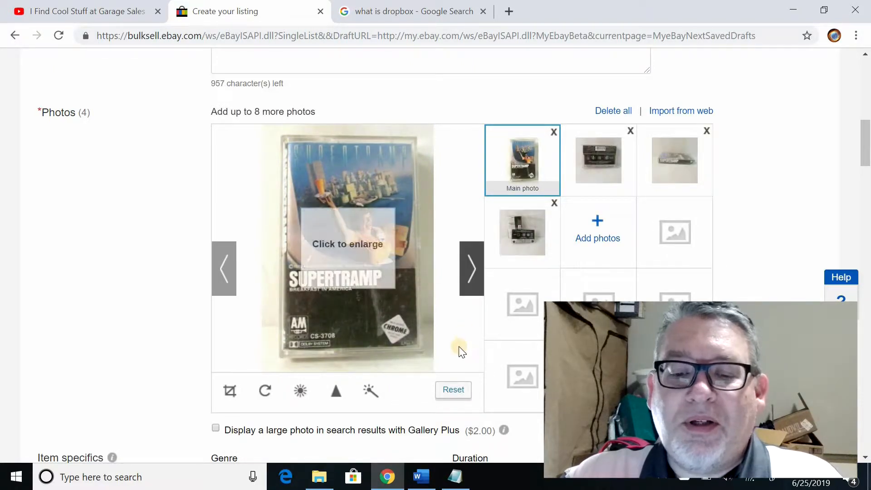
Review the uploaded photos of the cassette's front, back, spine and opened case in the large preview.
{"action": "left_click", "coordinate": [598, 165]}
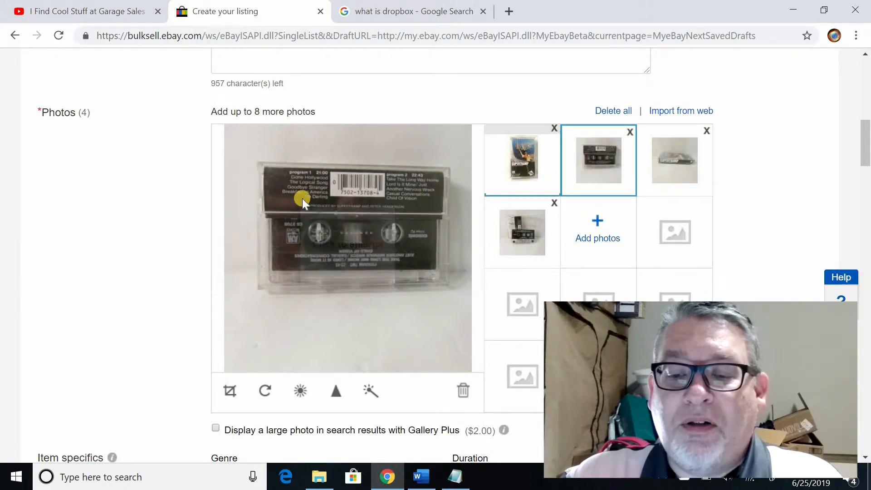
{"action": "left_click", "coordinate": [522, 159]}
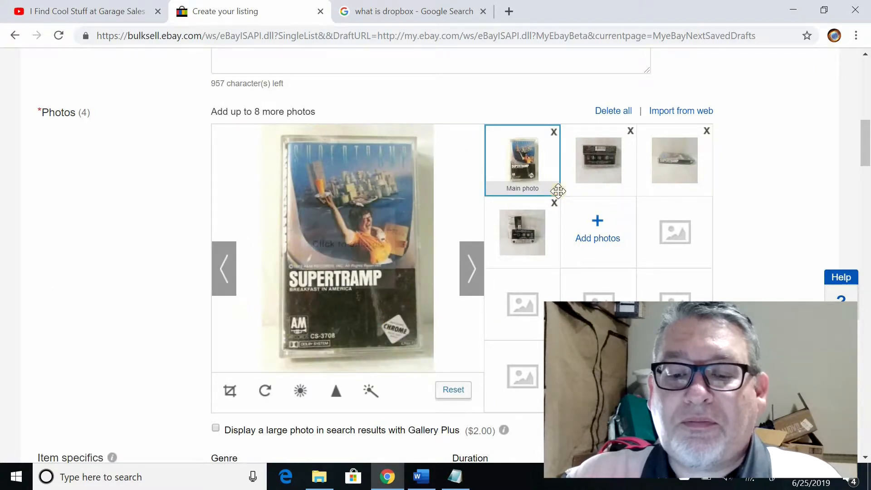
{"action": "left_click", "coordinate": [599, 159]}
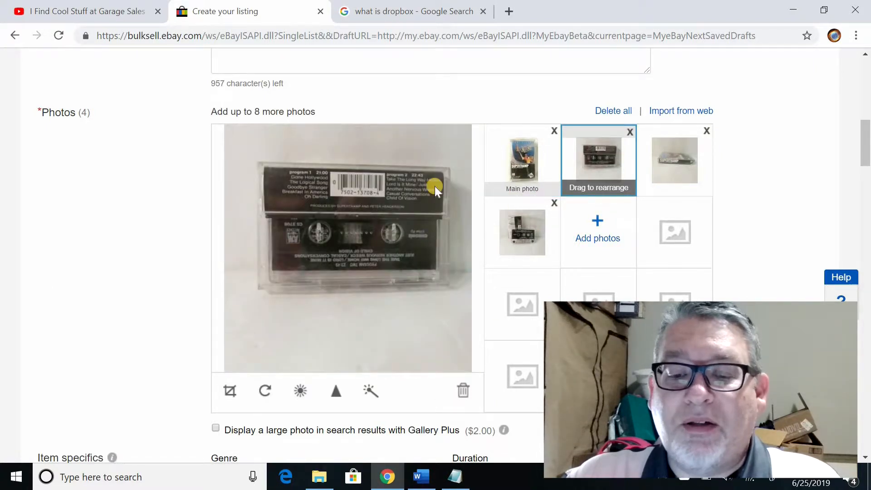
{"action": "left_click", "coordinate": [676, 161]}
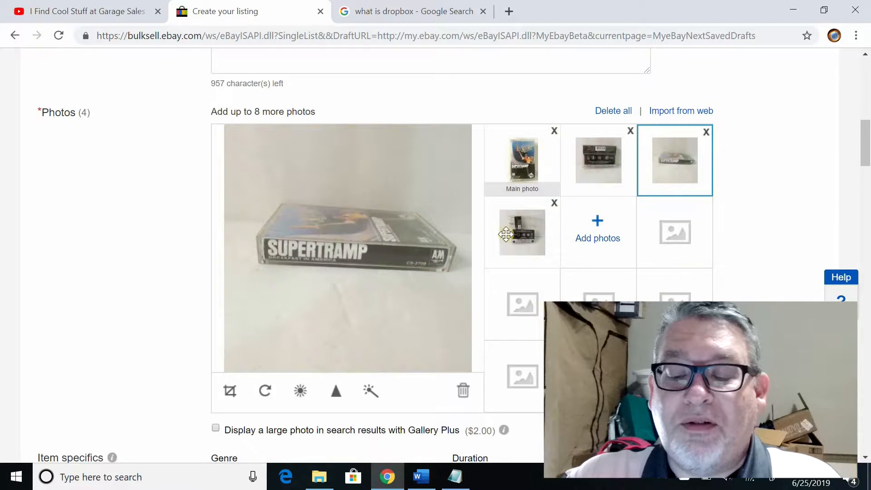
{"action": "left_click", "coordinate": [518, 220]}
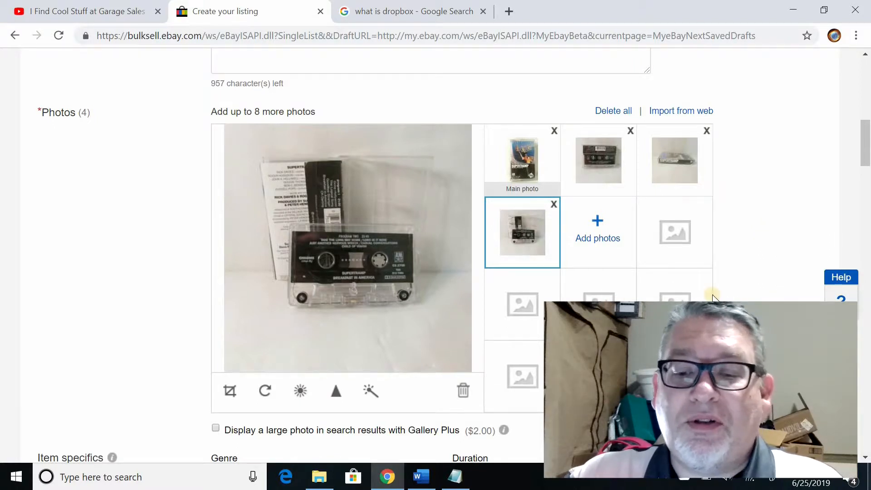
{"action": "left_click", "coordinate": [537, 150]}
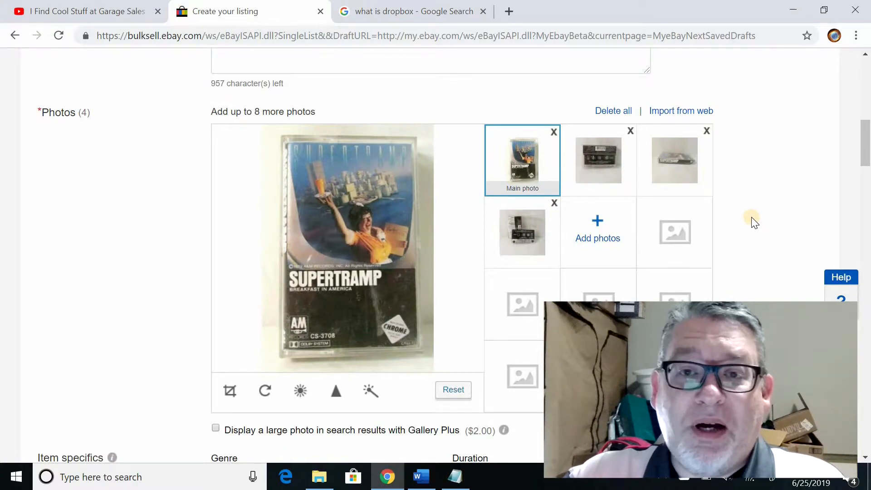
{"action": "left_click", "coordinate": [610, 164]}
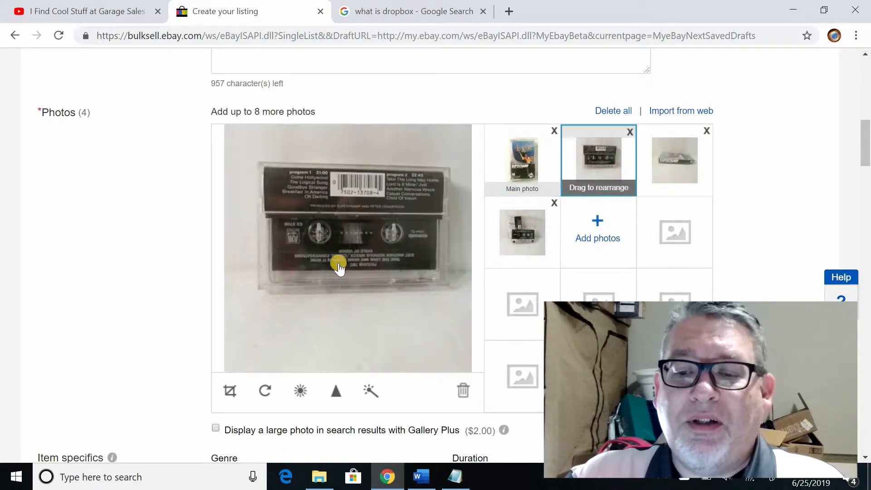
{"action": "left_click", "coordinate": [522, 232]}
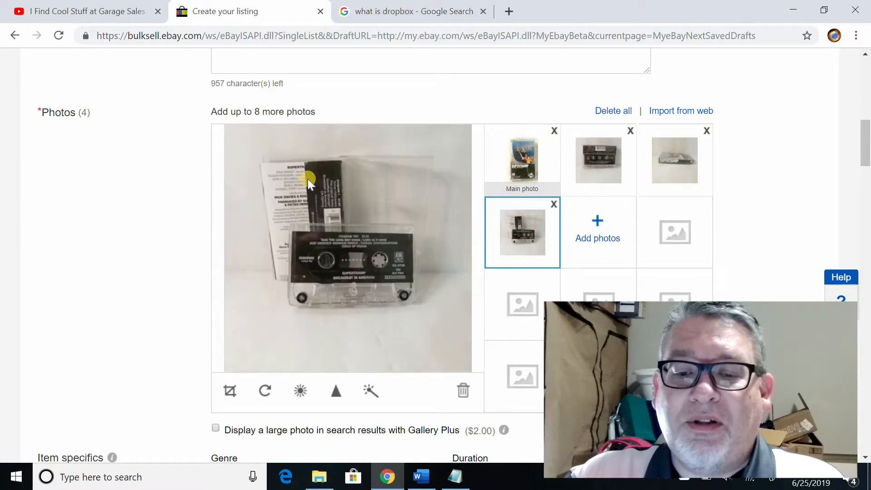
{"action": "left_click", "coordinate": [511, 153]}
Set the Genre item specific to Rock and add the recommended artist, Supertramp.
{"action": "scroll", "coordinate": [766, 216], "scroll_direction": "down", "scroll_amount": 3}
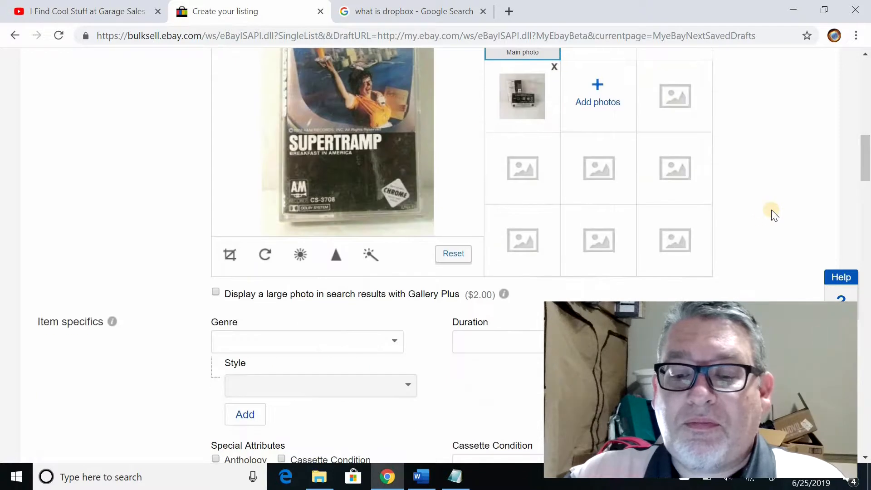
{"action": "scroll", "coordinate": [773, 215], "scroll_direction": "down", "scroll_amount": 3}
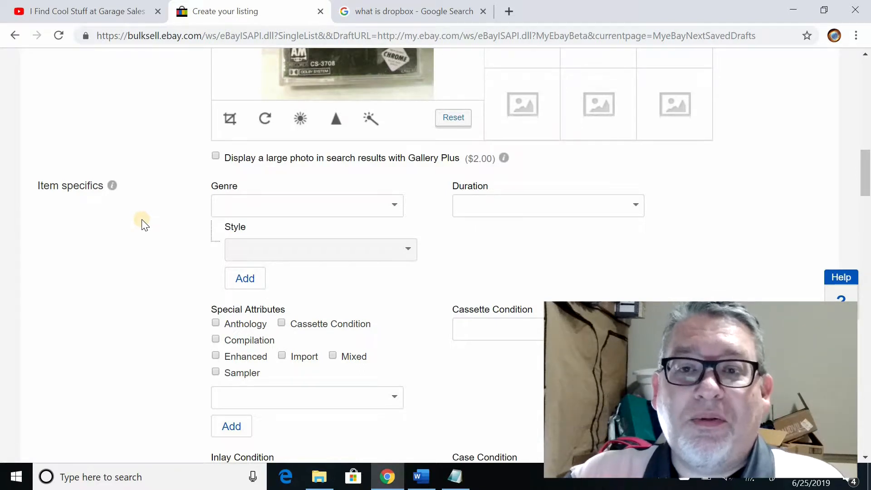
{"action": "left_click", "coordinate": [394, 206]}
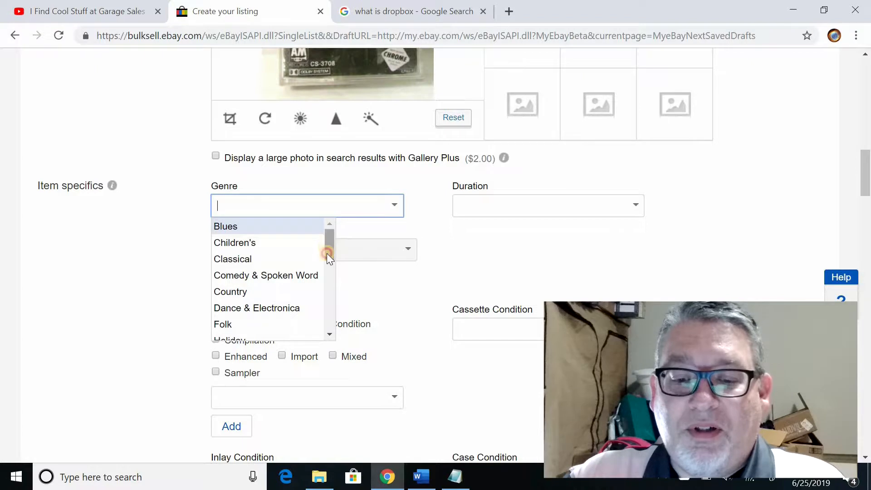
{"action": "left_click_drag", "start_coordinate": [327, 253], "coordinate": [307, 312]}
{"action": "left_click", "coordinate": [307, 311]}
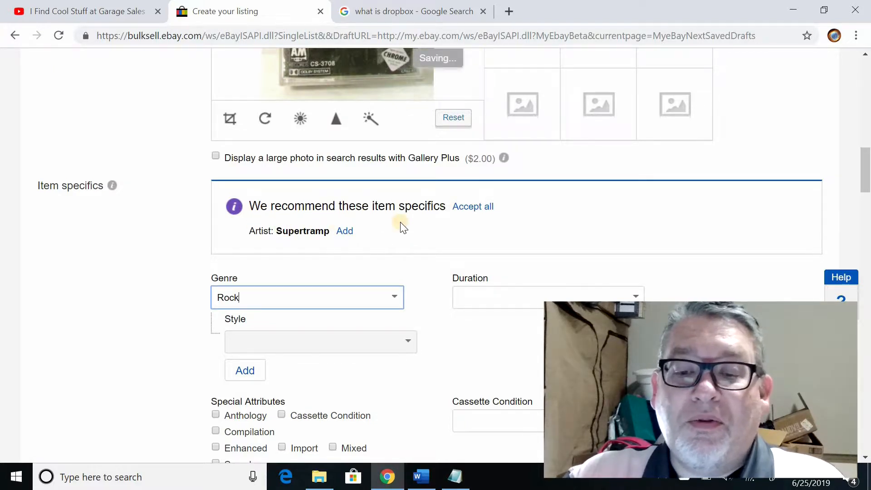
{"action": "scroll", "coordinate": [410, 212], "scroll_direction": "down", "scroll_amount": 1}
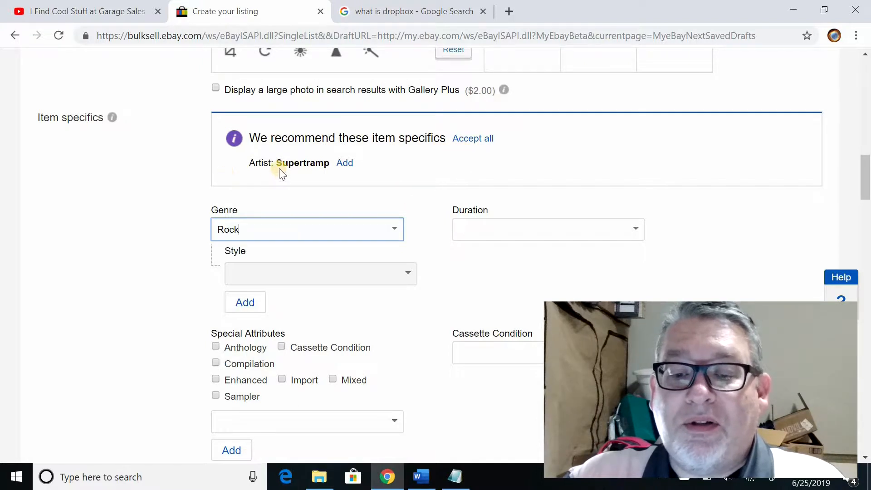
{"action": "left_click", "coordinate": [345, 164]}
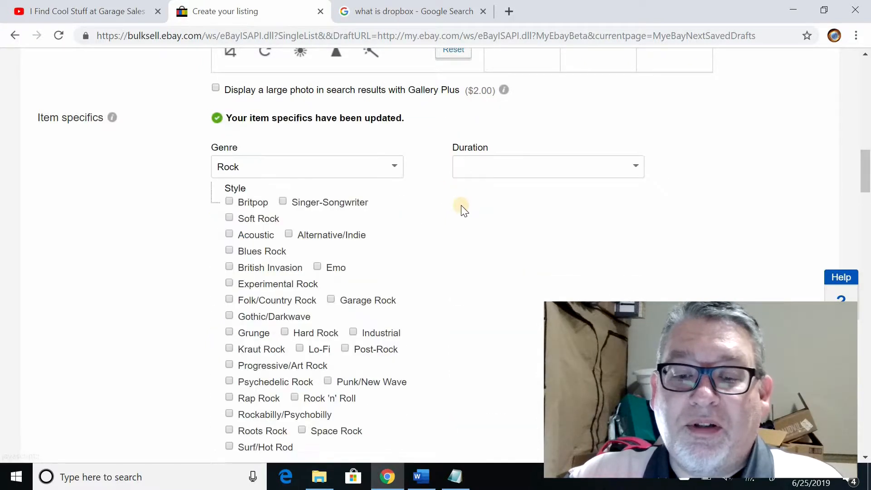
Set the Cassette Condition item specific to Excellent (EX).
{"action": "scroll", "coordinate": [522, 272], "scroll_direction": "up", "scroll_amount": 2}
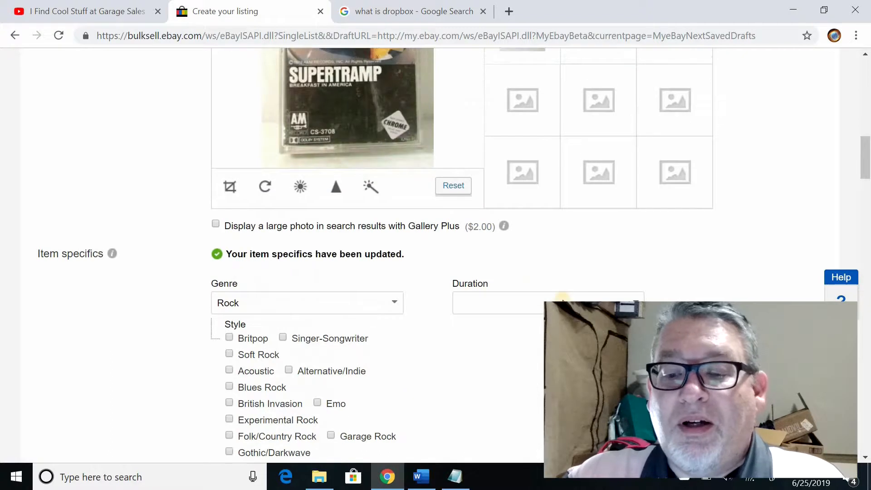
{"action": "scroll", "coordinate": [311, 180], "scroll_direction": "down", "scroll_amount": 5}
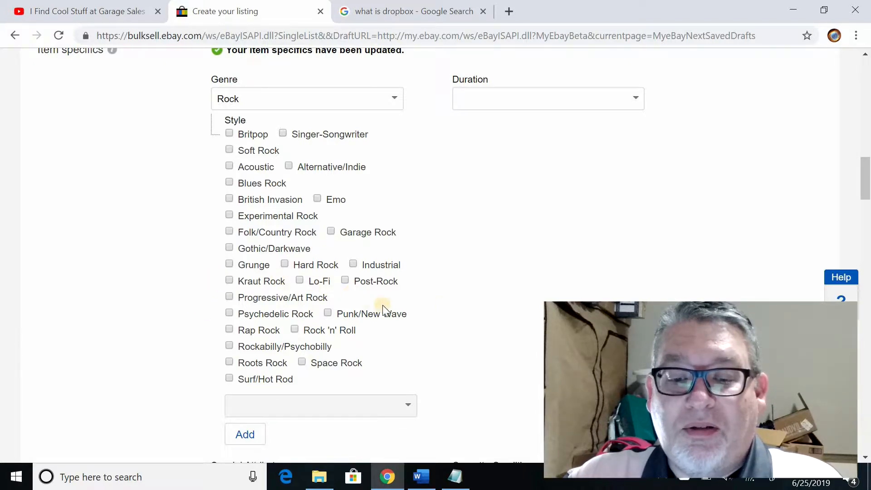
{"action": "scroll", "coordinate": [520, 278], "scroll_direction": "up", "scroll_amount": 3}
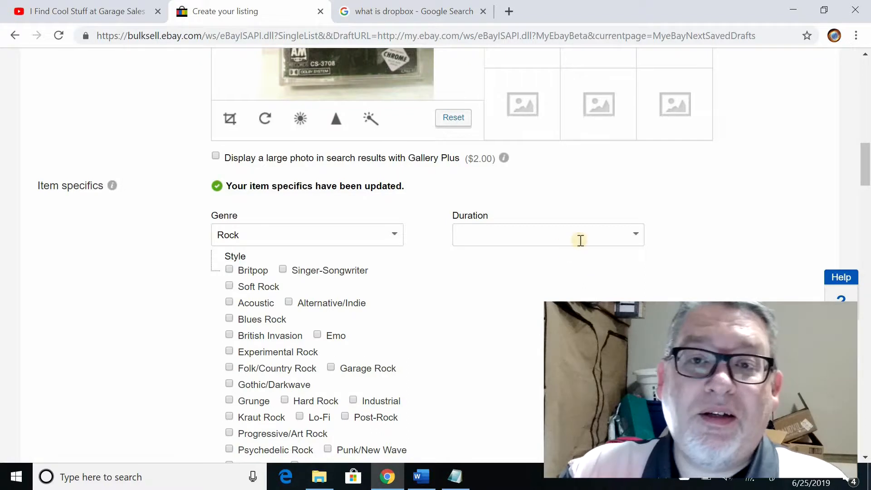
{"action": "scroll", "coordinate": [591, 270], "scroll_direction": "down", "scroll_amount": 5}
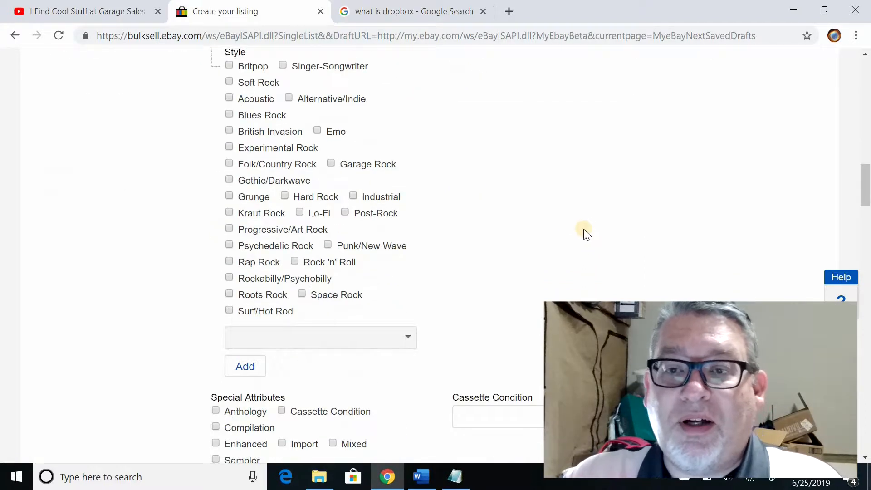
{"action": "scroll", "coordinate": [587, 231], "scroll_direction": "down", "scroll_amount": 5}
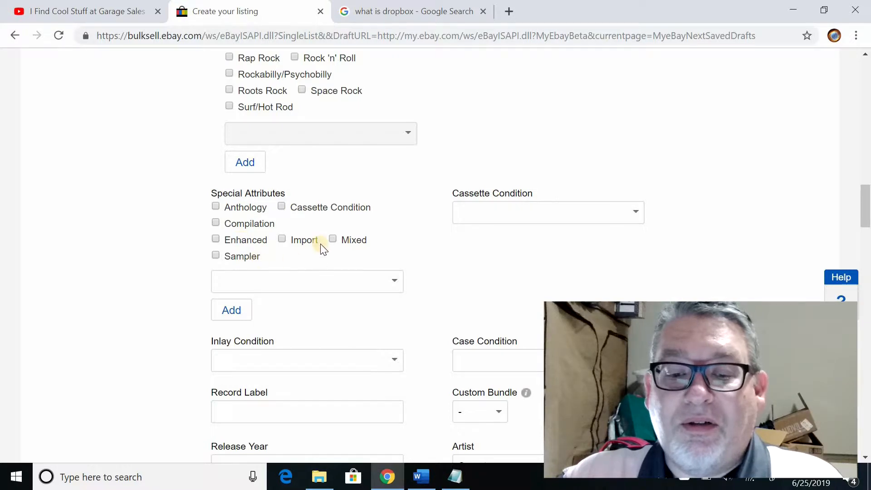
{"action": "left_click", "coordinate": [635, 215]}
{"action": "left_click", "coordinate": [615, 223]}
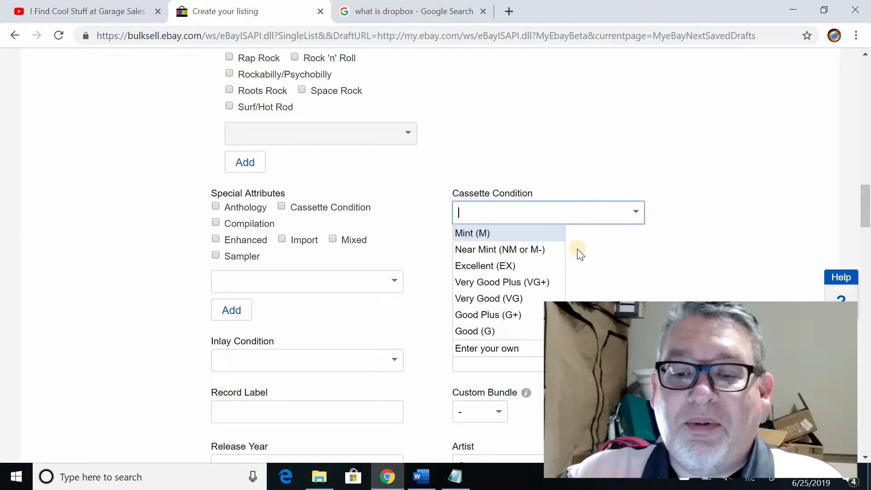
{"action": "left_click", "coordinate": [551, 268]}
Set the Inlay Condition to Excellent (EX) and the Case Condition to Very Good (VG).
{"action": "scroll", "coordinate": [578, 272], "scroll_direction": "down", "scroll_amount": 3}
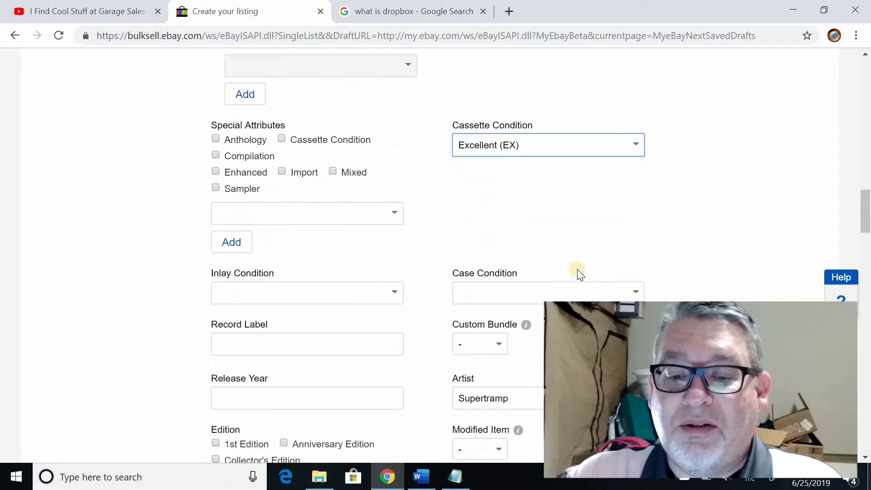
{"action": "left_click", "coordinate": [393, 225]}
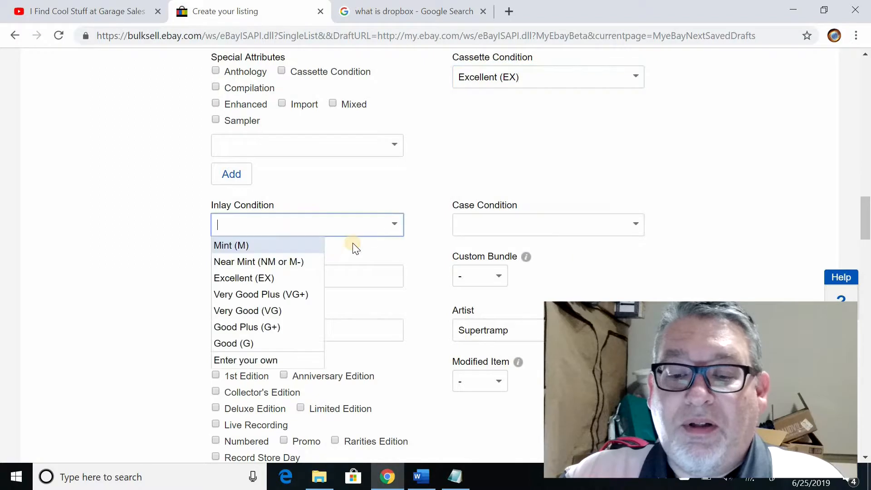
{"action": "left_click", "coordinate": [309, 272]}
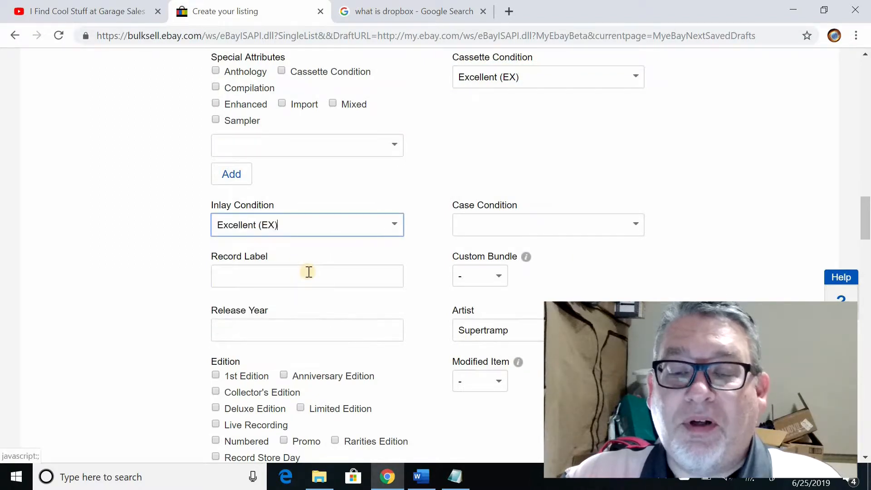
{"action": "left_click", "coordinate": [636, 226]}
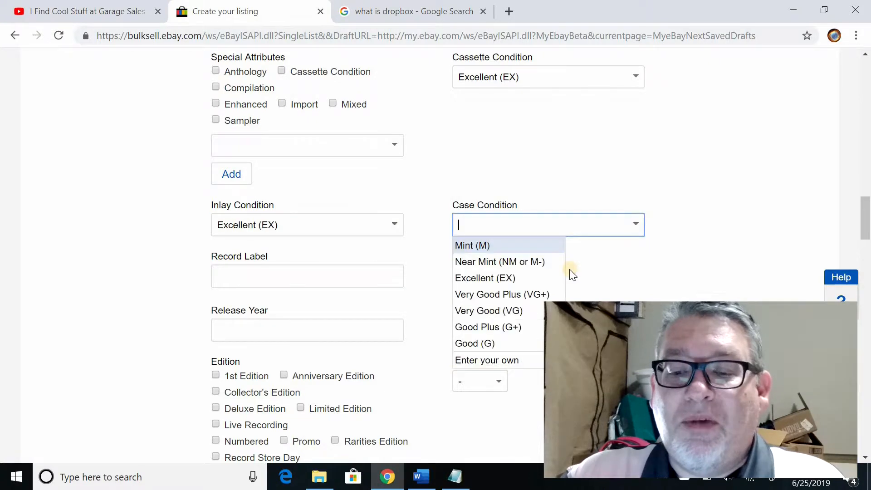
{"action": "left_click", "coordinate": [521, 310]}
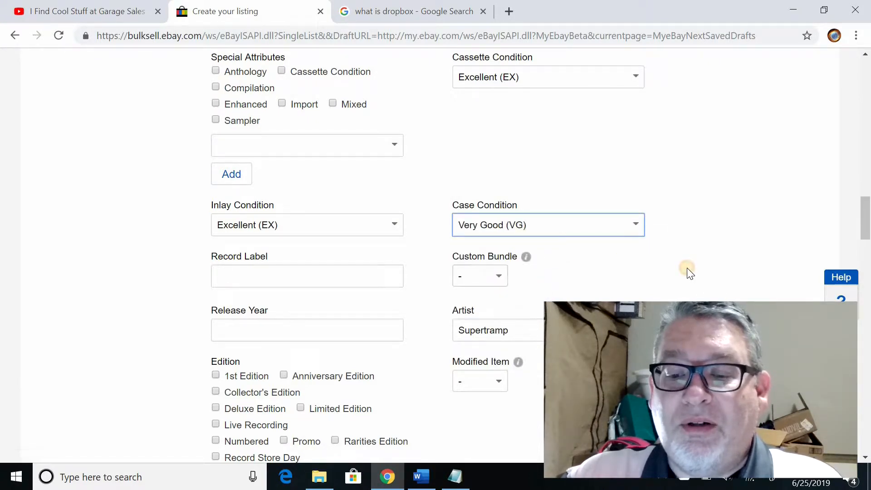
{"action": "left_click", "coordinate": [688, 272]}
Enter 1979 as the Release Year in the item specifics.
{"action": "scroll", "coordinate": [689, 271], "scroll_direction": "down", "scroll_amount": 1}
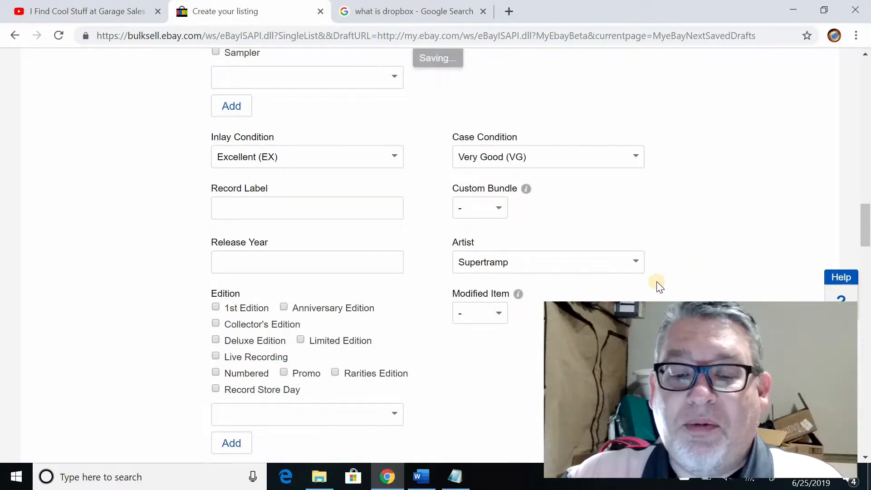
{"action": "left_click", "coordinate": [359, 263]}
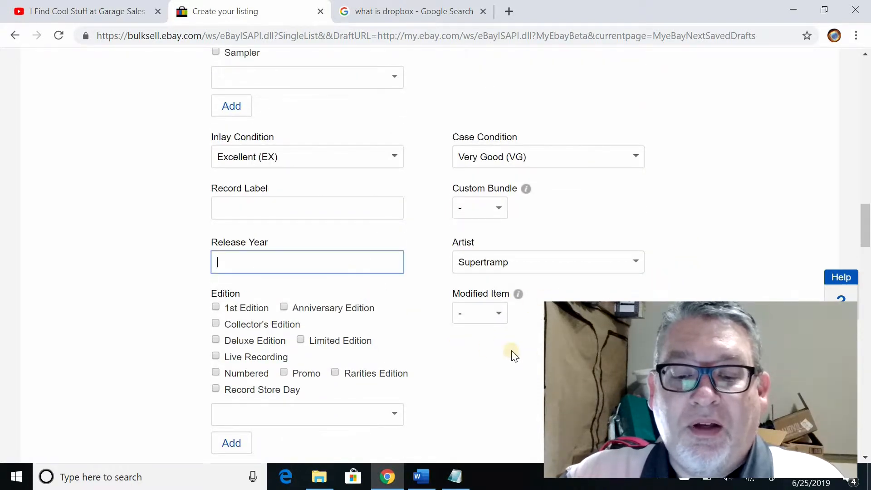
{"action": "type", "text": "1"}
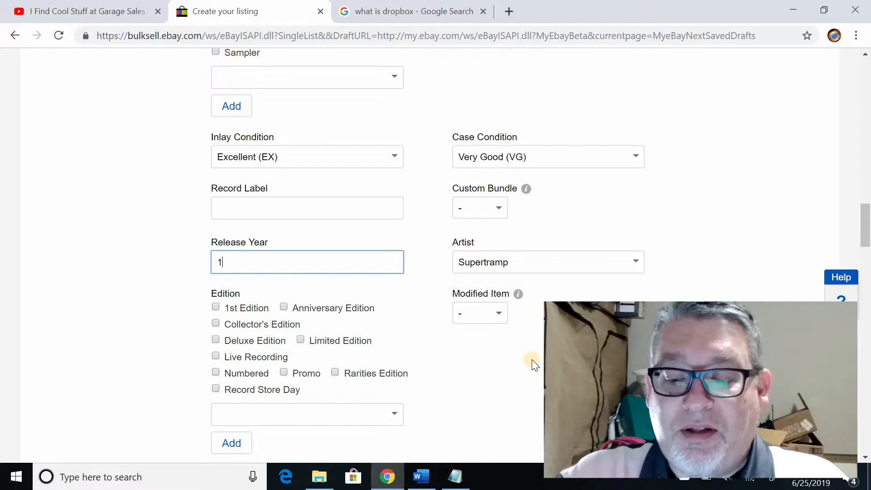
{"action": "type", "text": "979"}
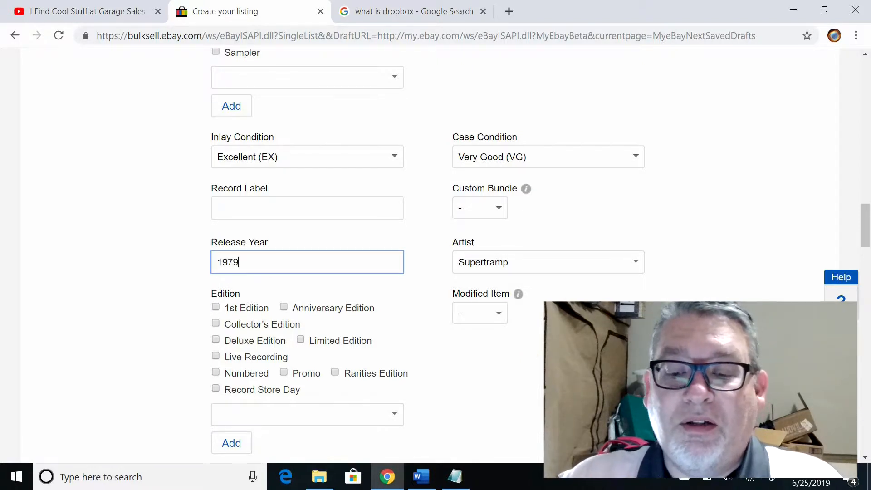
{"action": "left_click", "coordinate": [433, 255]}
Set the Country/Region of Manufacture to United States.
{"action": "scroll", "coordinate": [434, 255], "scroll_direction": "down", "scroll_amount": 2}
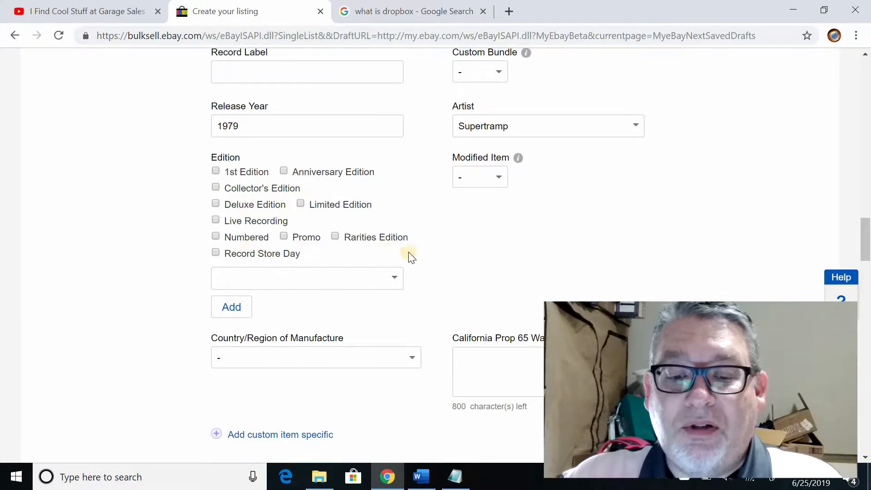
{"action": "scroll", "coordinate": [499, 254], "scroll_direction": "down", "scroll_amount": 1}
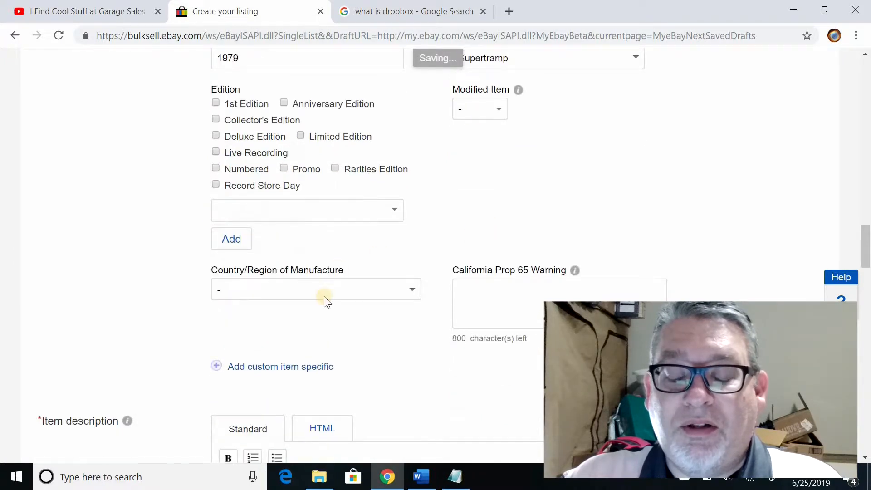
{"action": "left_click", "coordinate": [417, 289]}
{"action": "scroll", "coordinate": [430, 54], "scroll_direction": "down", "scroll_amount": 5}
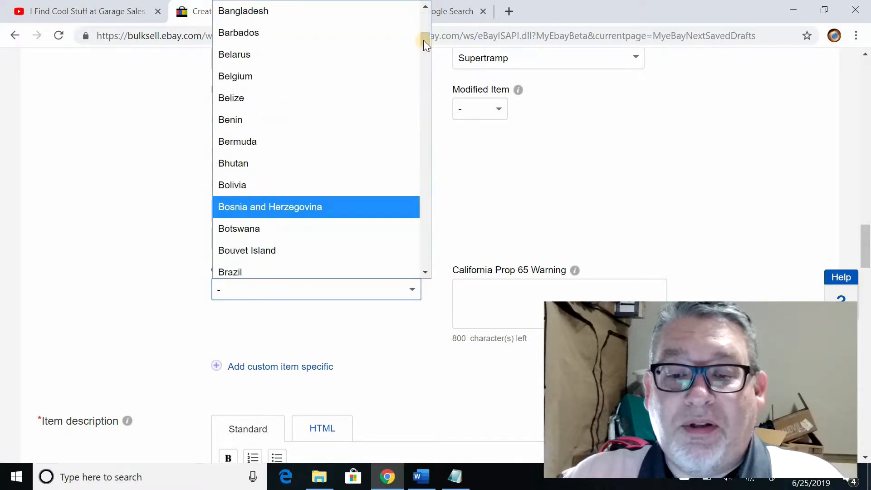
{"action": "left_click_drag", "start_coordinate": [424, 40], "coordinate": [425, 246]}
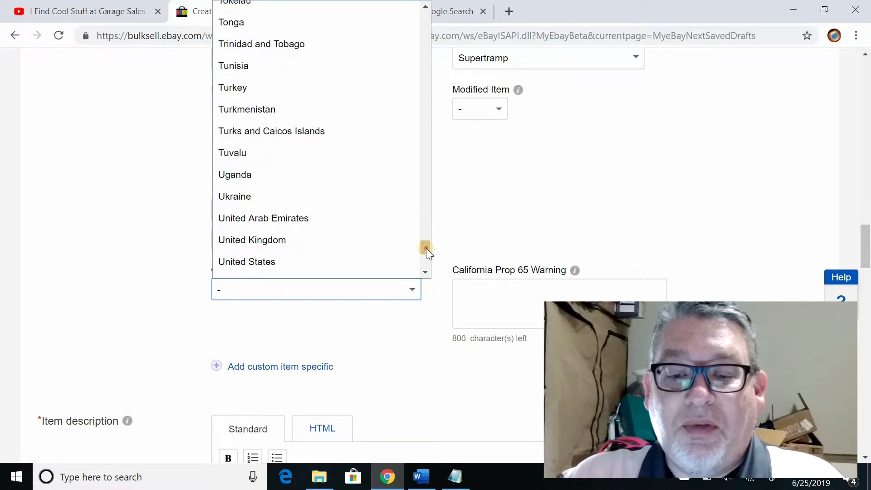
{"action": "scroll", "coordinate": [426, 249], "scroll_direction": "down", "scroll_amount": 2}
{"action": "left_click", "coordinate": [327, 227]}
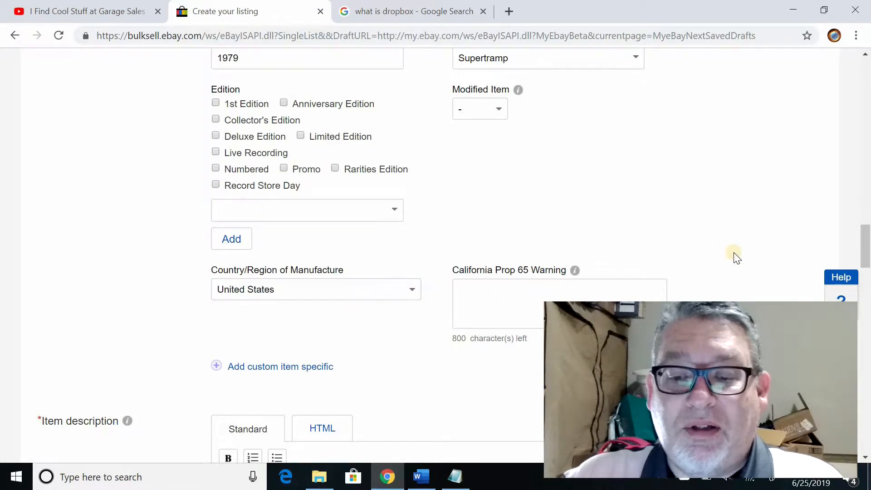
Start the item description with the text "Supertramp cassette album".
{"action": "scroll", "coordinate": [730, 259], "scroll_direction": "down", "scroll_amount": 1}
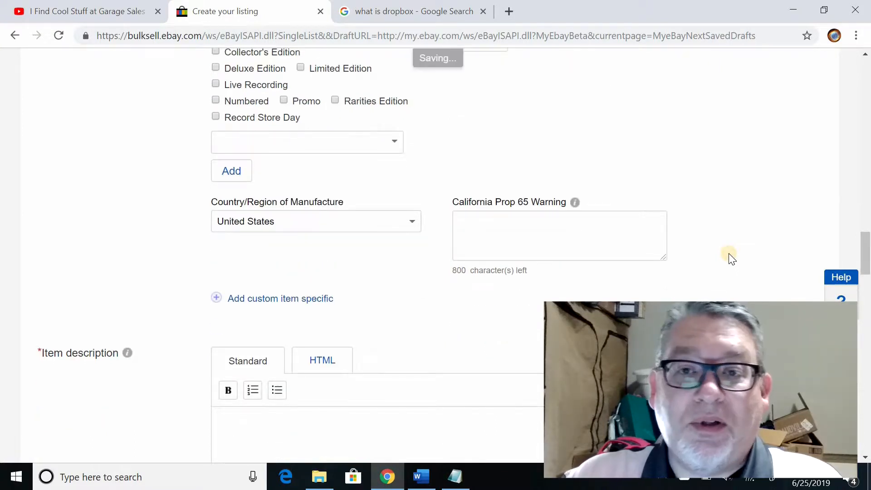
{"action": "scroll", "coordinate": [730, 259], "scroll_direction": "down", "scroll_amount": 3}
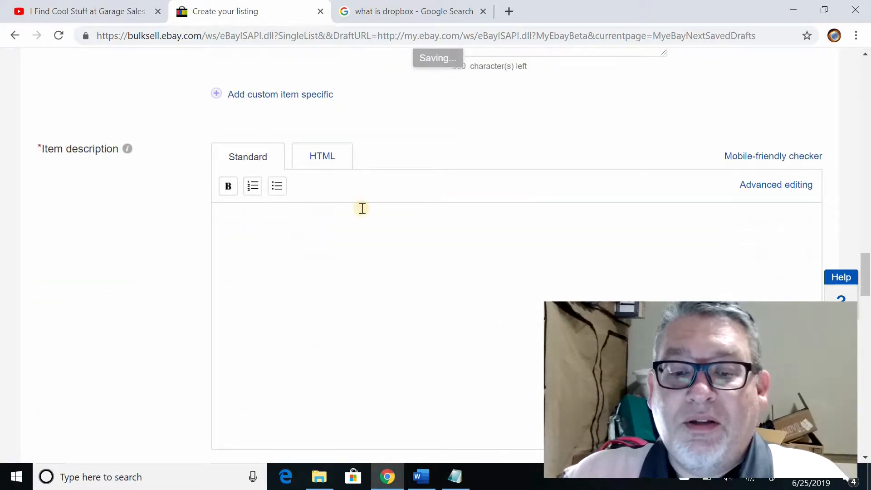
{"action": "scroll", "coordinate": [361, 206], "scroll_direction": "down", "scroll_amount": 1}
{"action": "scroll", "coordinate": [157, 247], "scroll_direction": "down", "scroll_amount": 1}
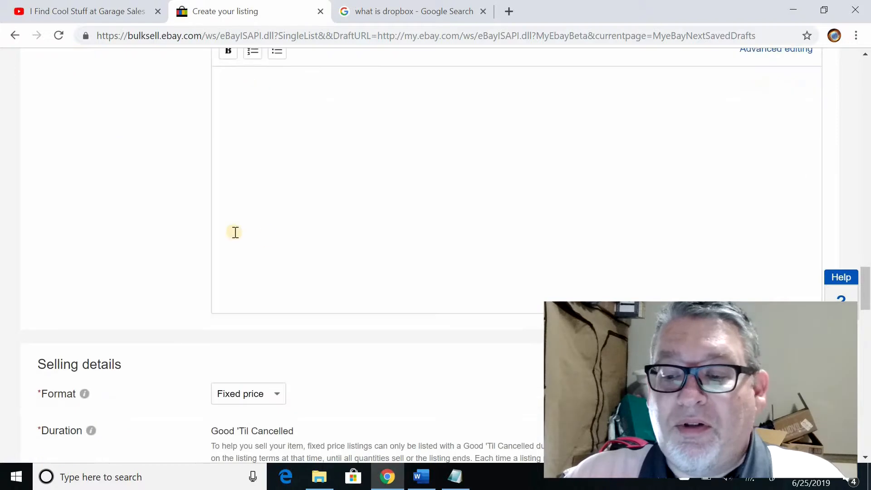
{"action": "scroll", "coordinate": [179, 232], "scroll_direction": "up", "scroll_amount": 2}
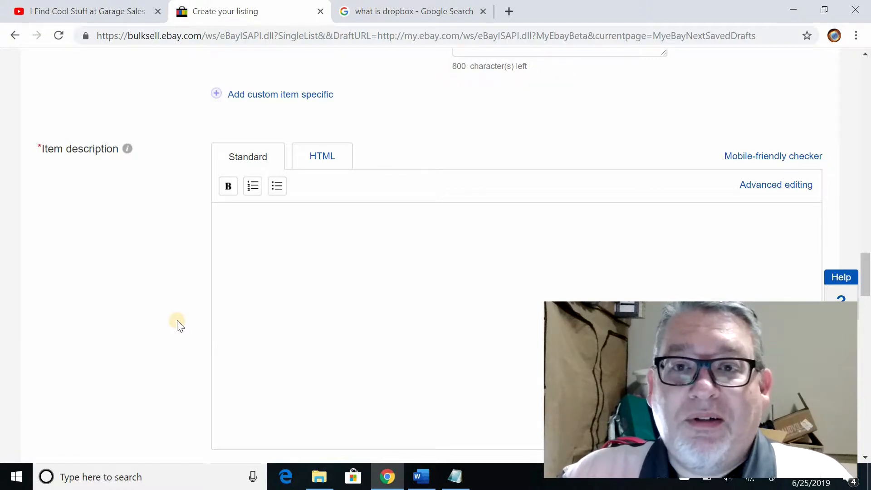
{"action": "left_click", "coordinate": [247, 224]}
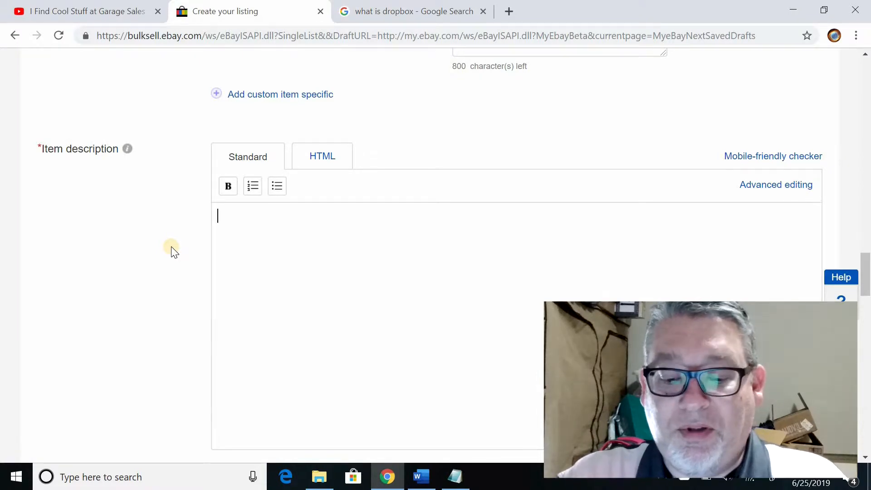
{"action": "type", "text": "S"}
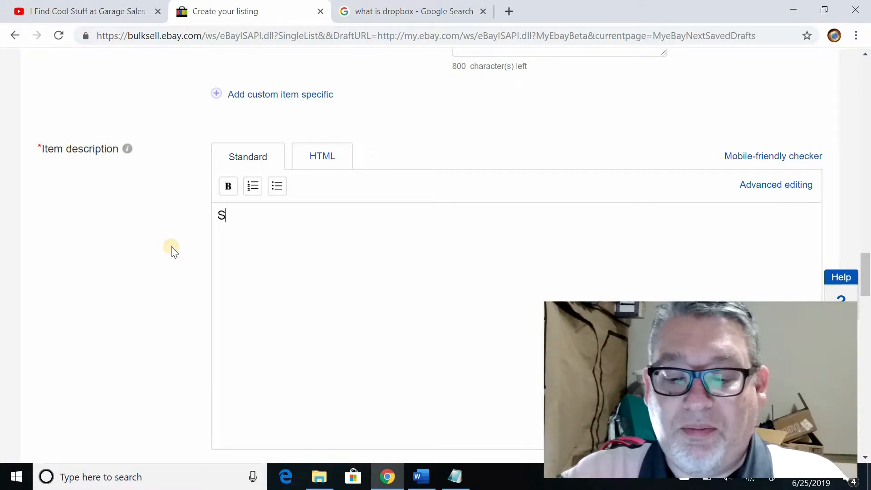
{"action": "type", "text": "uperter"}
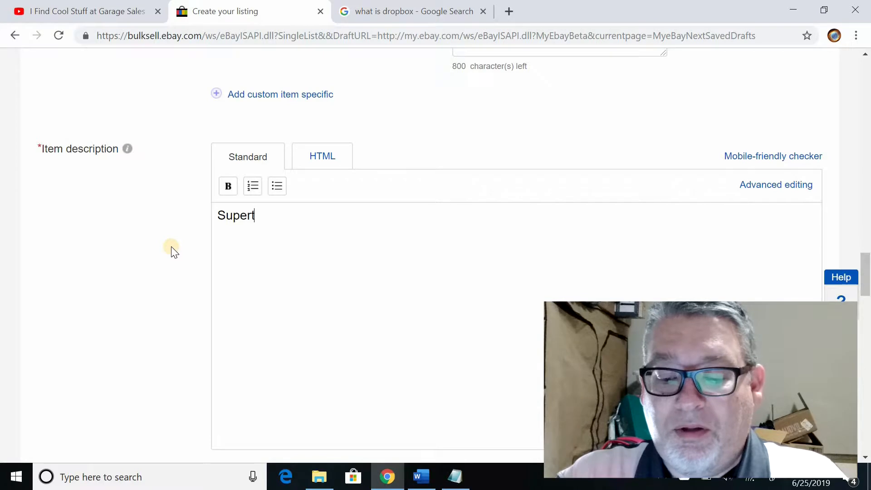
{"action": "key", "text": "BackSpace"}
{"action": "key", "text": "BackSpace"}
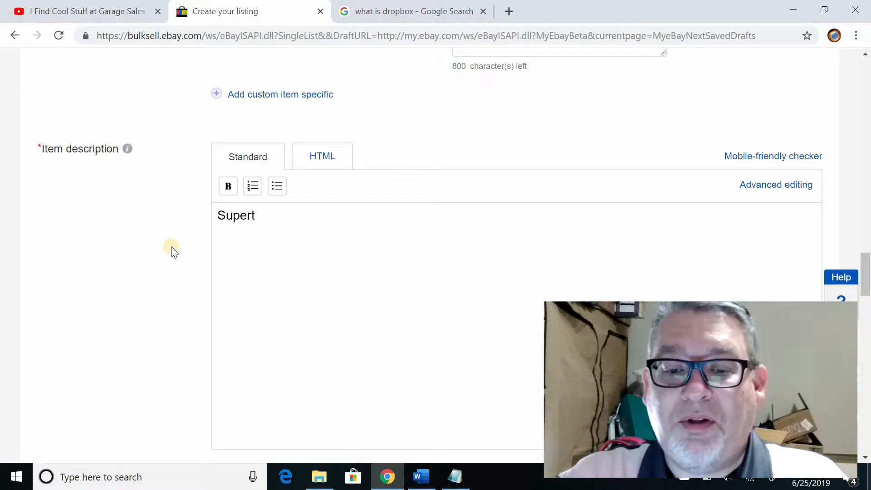
{"action": "type", "text": "ramp"}
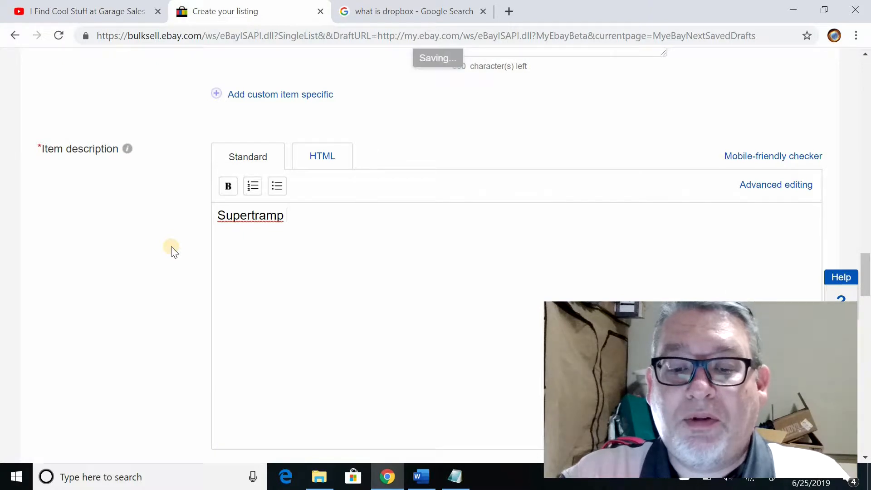
{"action": "type", "text": " cassette "}
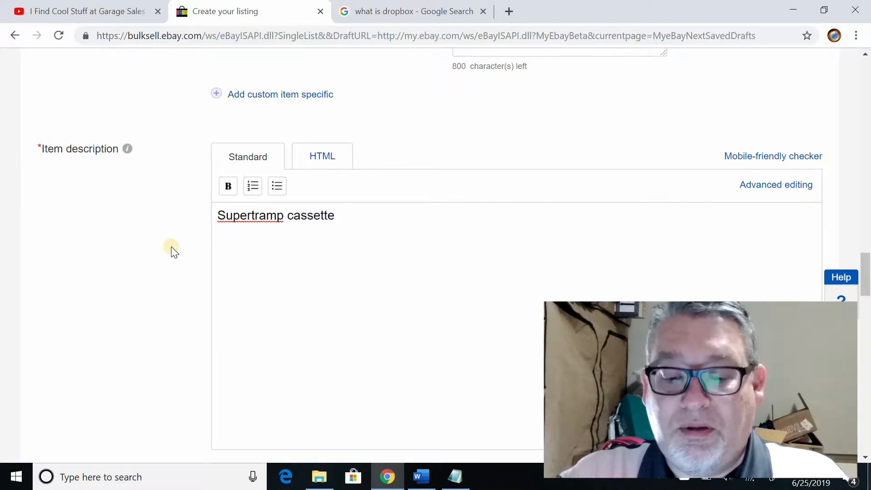
{"action": "type", "text": "album"}
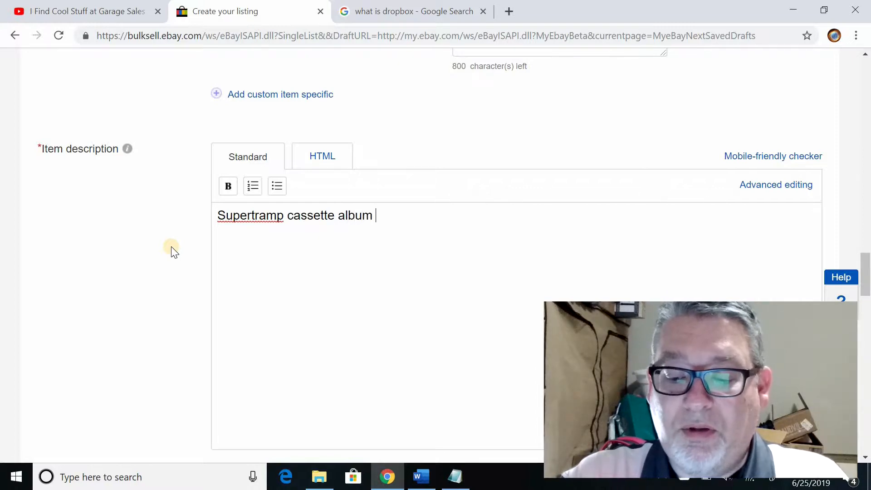
Continue the item description's opening line with the album title "- Breakfast in America.".
{"action": "type", "text": " - Brea"}
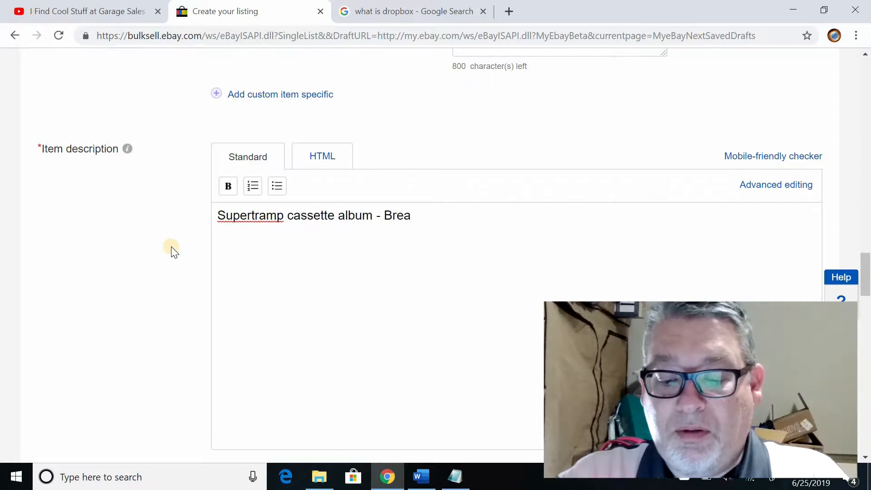
{"action": "type", "text": "kfast "}
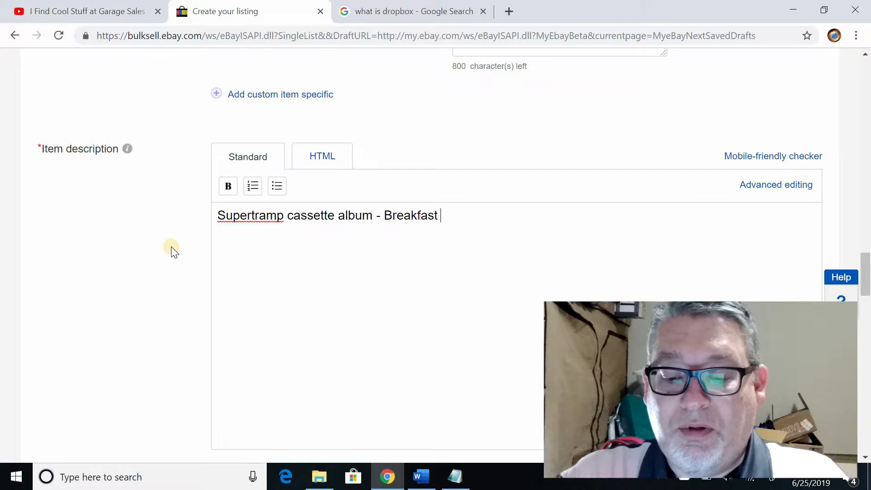
{"action": "type", "text": "in Amaeric"}
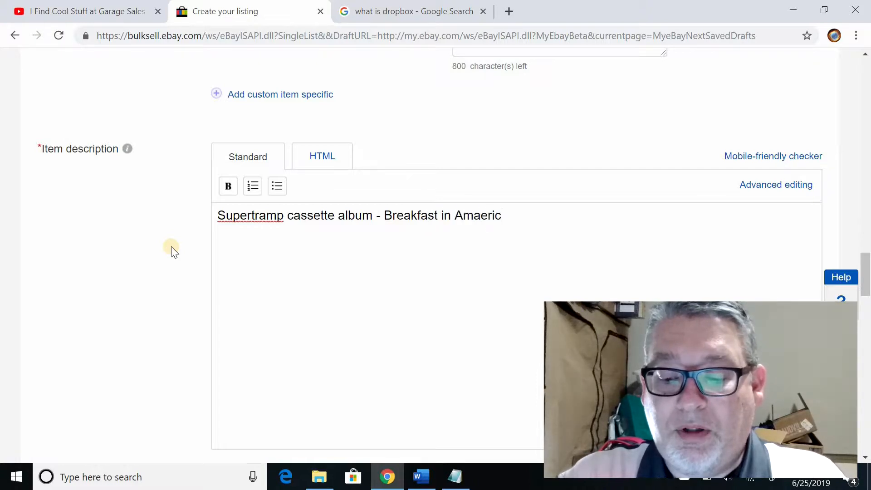
{"action": "type", "text": "a"}
{"action": "key", "text": "BackSpace"}
{"action": "key", "text": "BackSpace"}
{"action": "key", "text": "BackSpace"}
{"action": "key", "text": "BackSpace"}
{"action": "key", "text": "BackSpace"}
{"action": "key", "text": "BackSpace"}
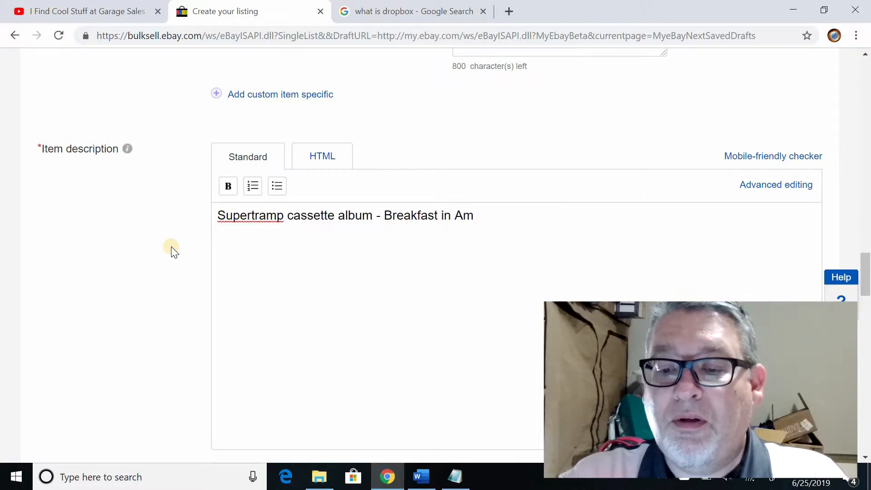
{"action": "type", "text": "erica."}
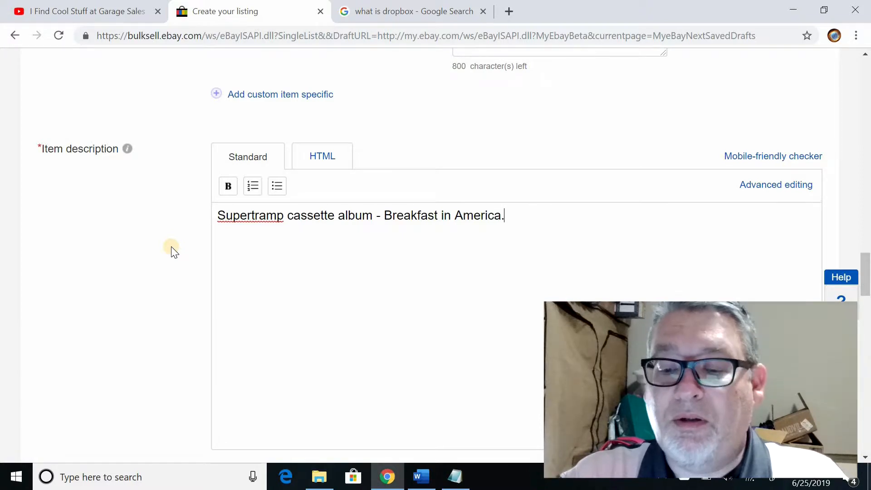
Add the sentence "Very good condition, tested and plays well." after the album title in the description.
{"action": "type", "text": " Ver"}
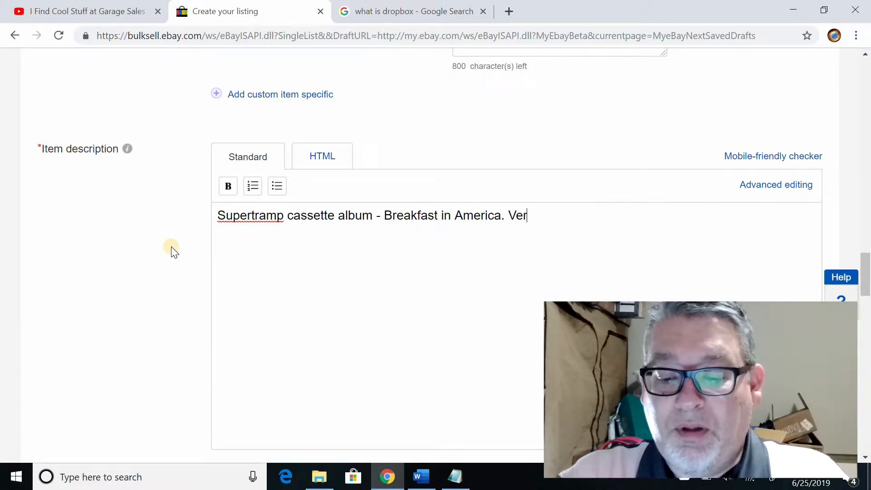
{"action": "type", "text": "y good condition"}
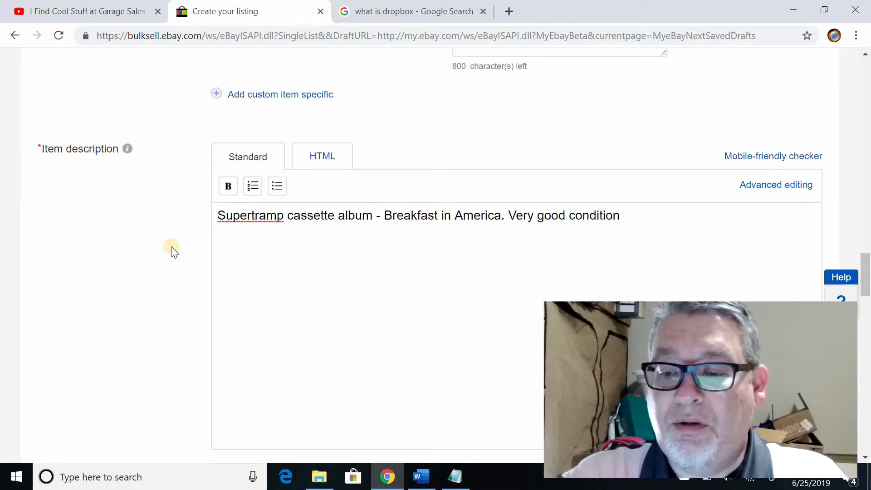
{"action": "type", "text": ", t"}
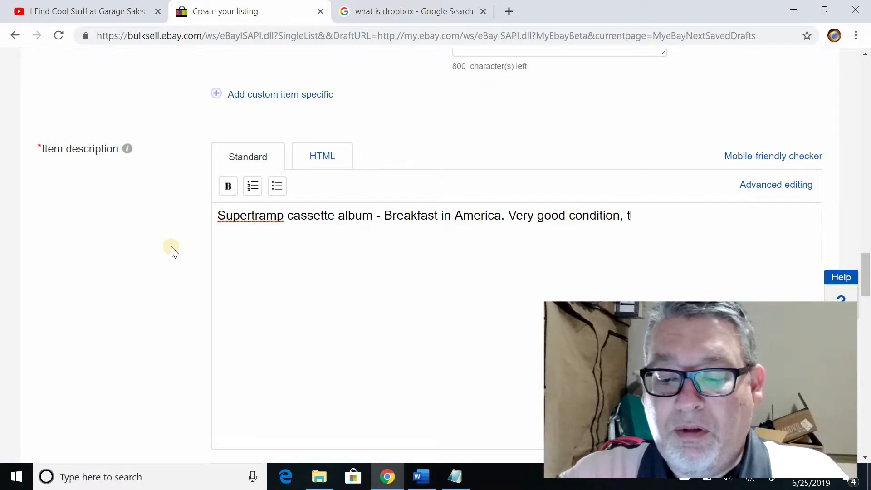
{"action": "type", "text": "ested and plays well"}
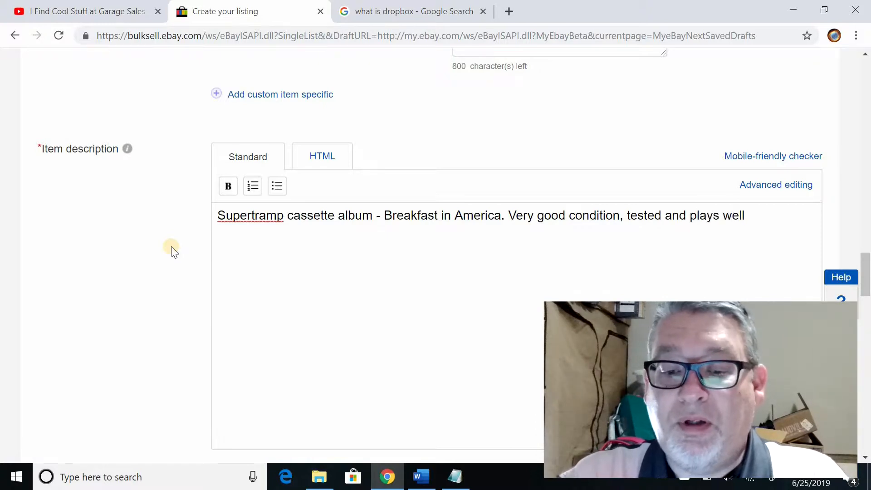
{"action": "type", "text": "."}
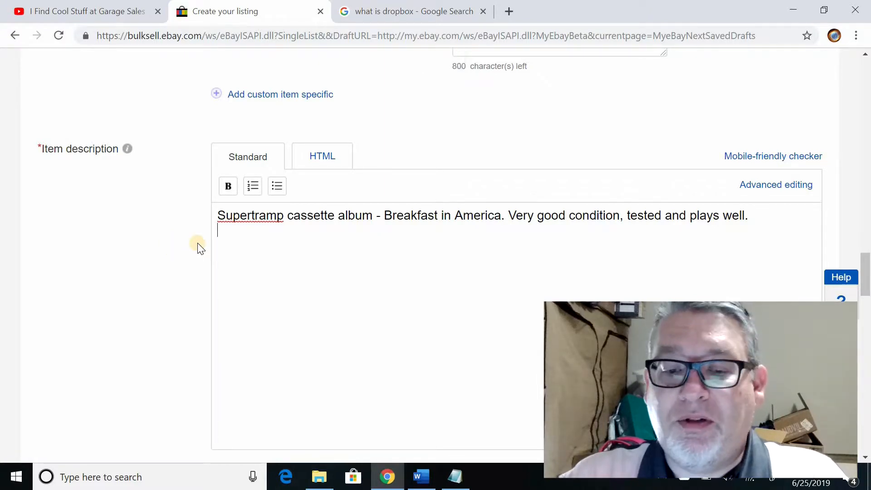
Add a bulleted list with "A&M records" and "1979" below the opening line, ending with a plain paragraph after it.
{"action": "left_click", "coordinate": [278, 186]}
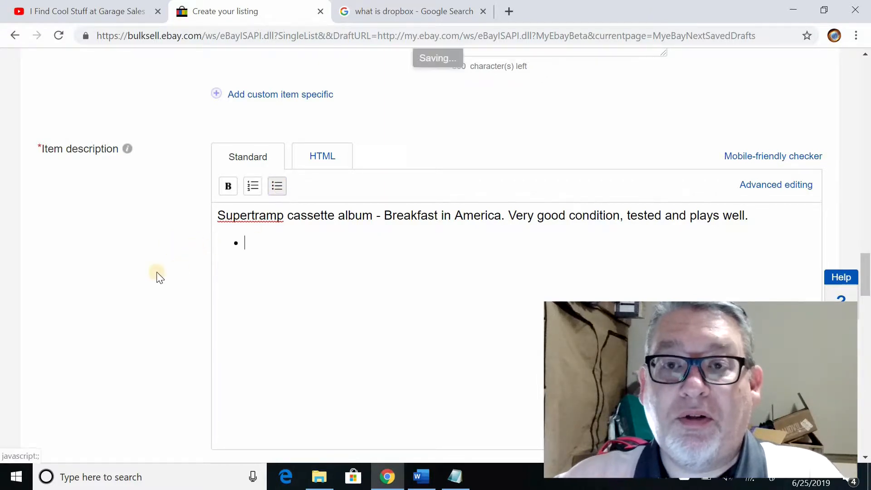
{"action": "type", "text": "A&"}
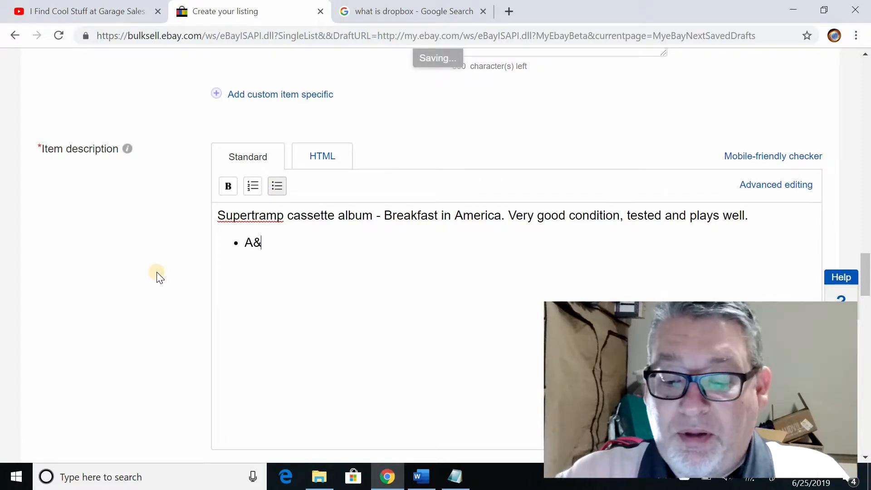
{"action": "type", "text": "M record"}
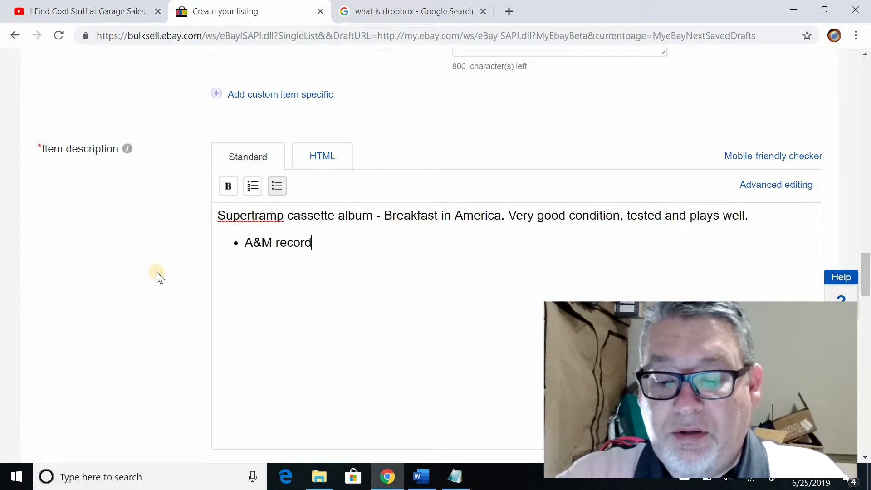
{"action": "type", "text": "s 1"}
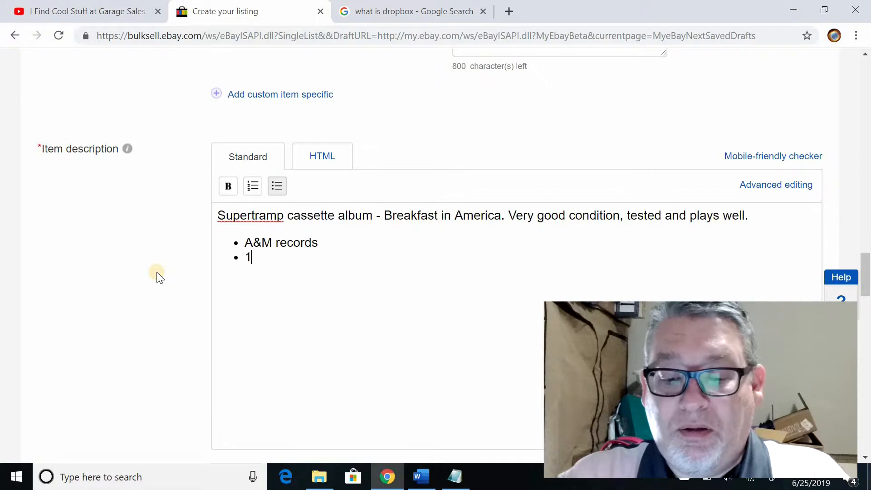
{"action": "type", "text": "979"}
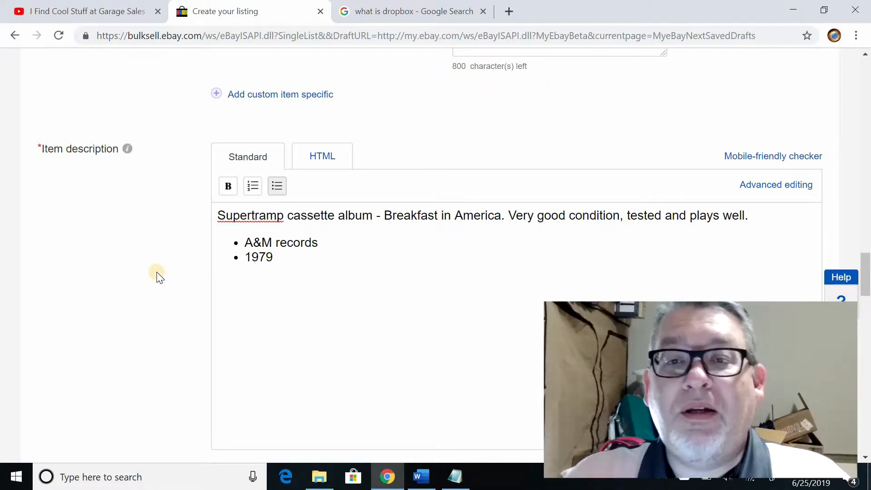
{"action": "key", "text": "Return"}
{"action": "key", "text": "Return"}
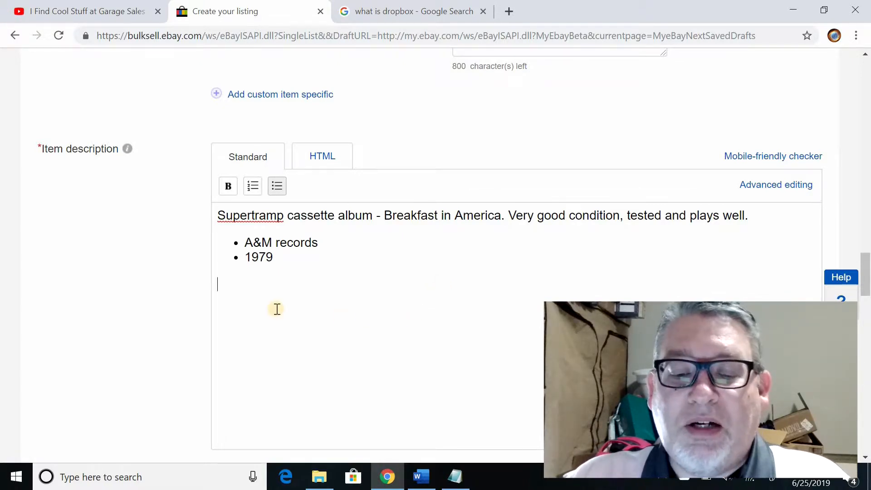
Copy all the text of the Notepad file eBay description_BIN and paste it into the item description below the bulleted list.
{"action": "scroll", "coordinate": [282, 301], "scroll_direction": "down", "scroll_amount": 1}
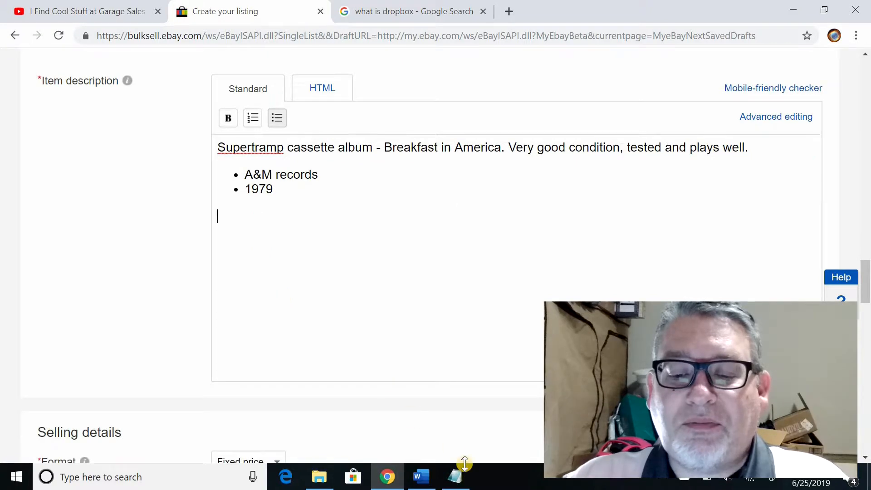
{"action": "left_click", "coordinate": [456, 476]}
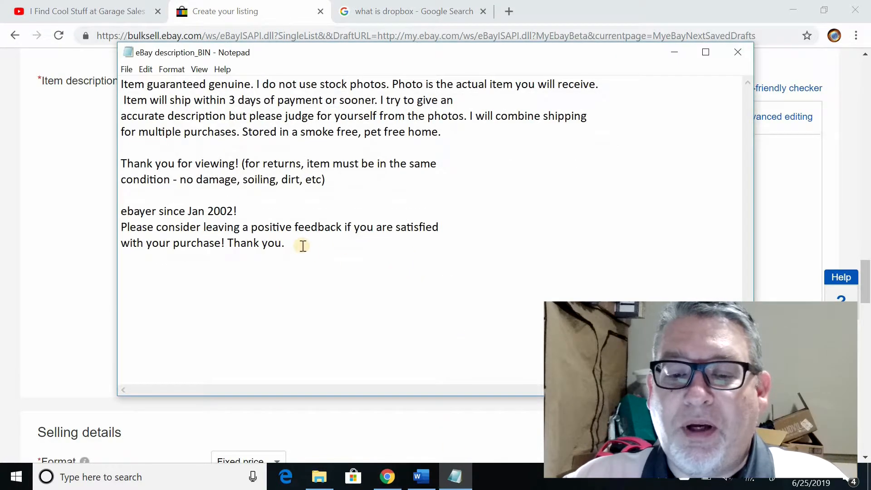
{"action": "left_click_drag", "start_coordinate": [291, 245], "coordinate": [121, 88]}
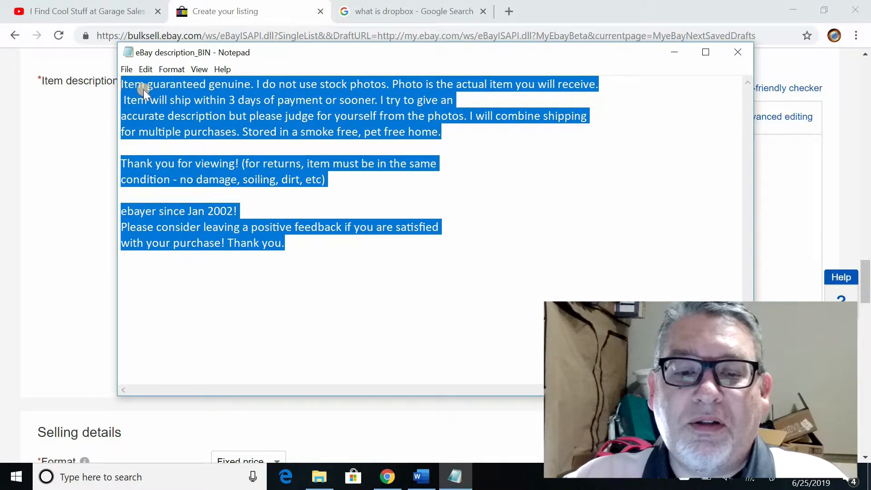
{"action": "right_click", "coordinate": [143, 89]}
{"action": "left_click", "coordinate": [136, 128]}
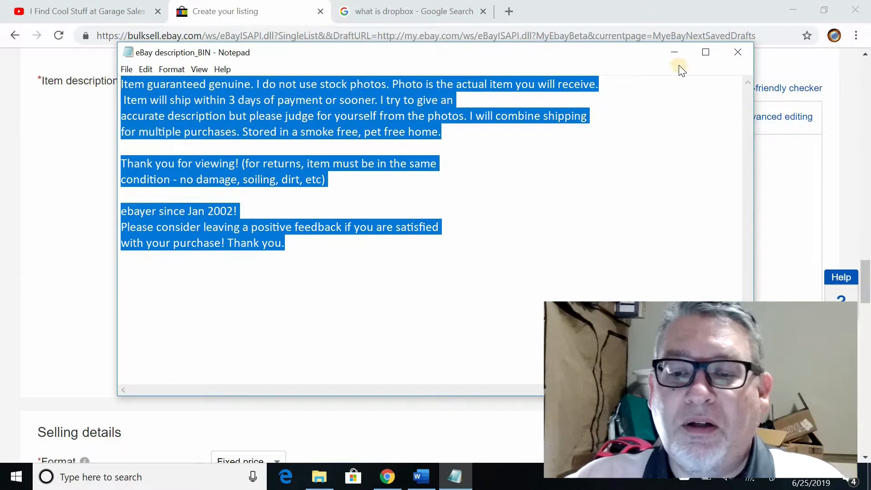
{"action": "left_click", "coordinate": [675, 52]}
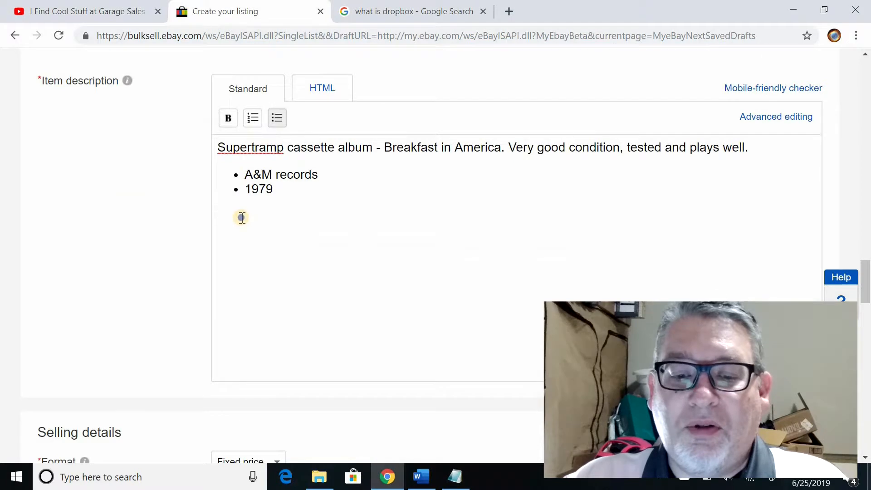
{"action": "right_click", "coordinate": [242, 218]}
{"action": "left_click", "coordinate": [286, 325]}
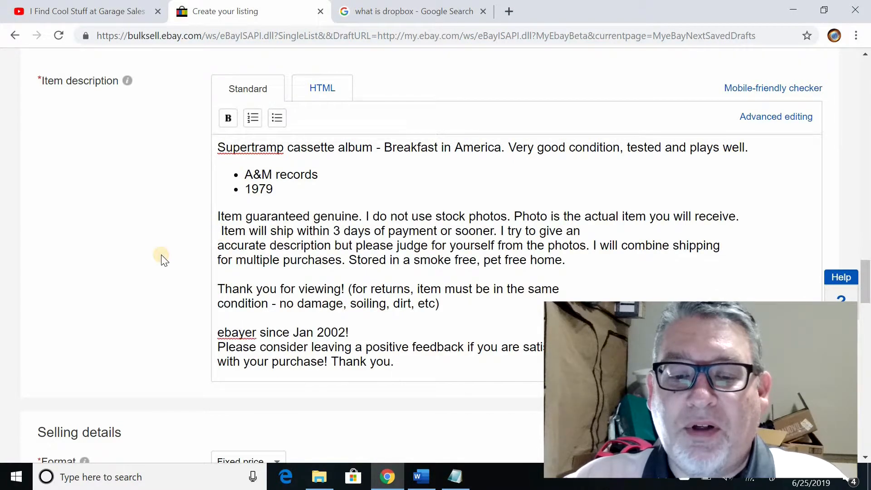
Remove the stray line breaks within the pasted guarantee and shipping paragraph and the "Thank you for viewing!" paragraph.
{"action": "key", "text": "BackSpace"}
{"action": "key", "text": "BackSpace"}
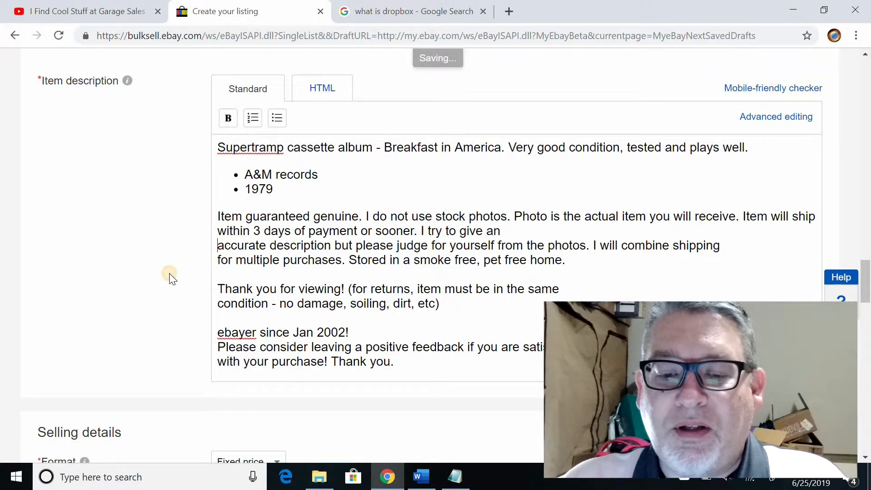
{"action": "key", "text": "BackSpace"}
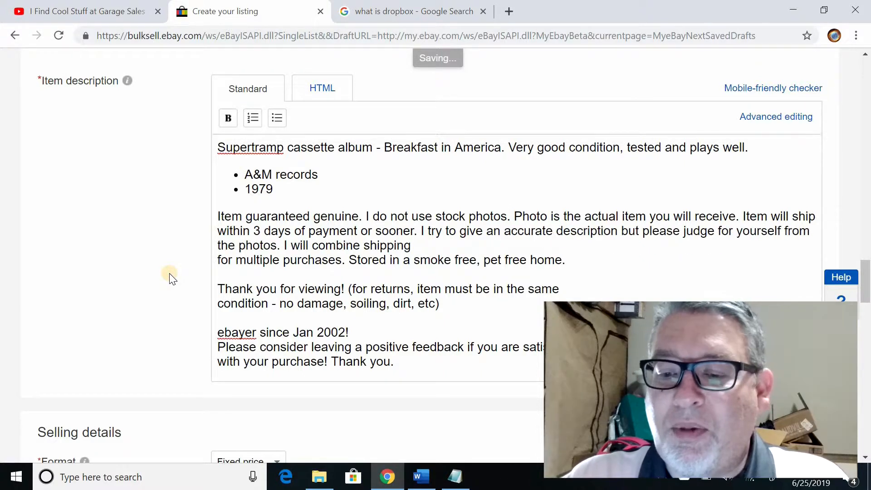
{"action": "left_click", "coordinate": [218, 260]}
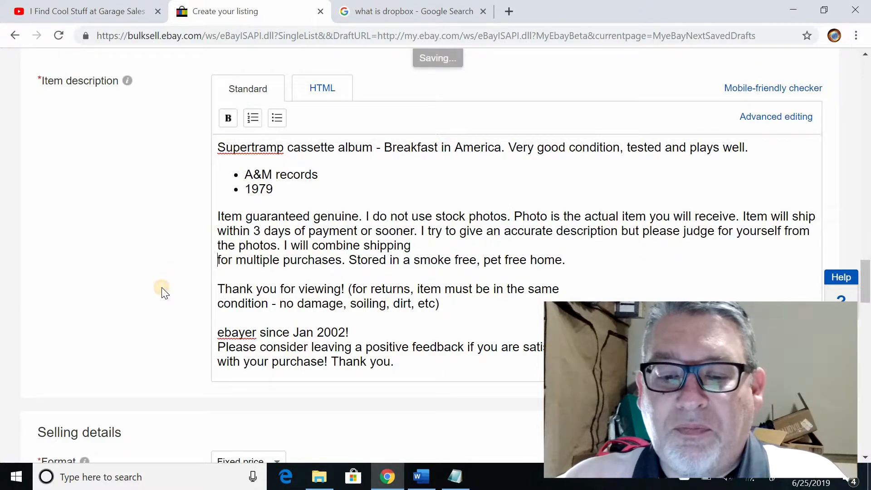
{"action": "key", "text": "BackSpace"}
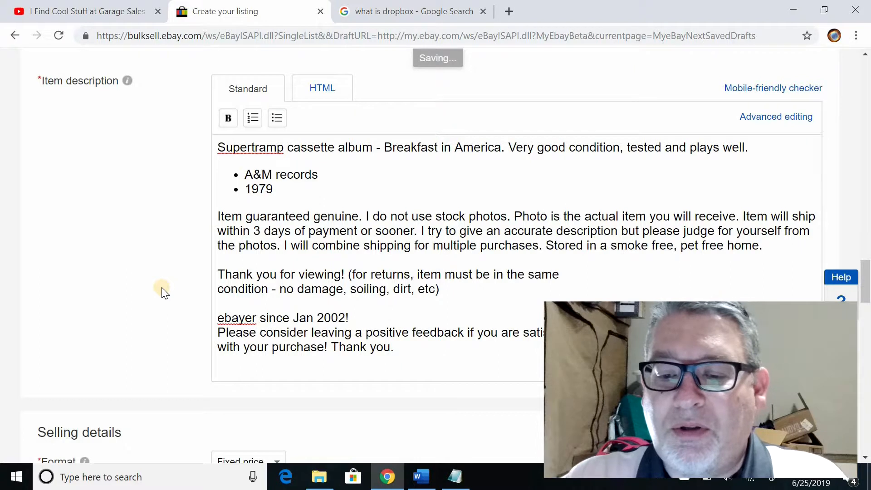
{"action": "left_click", "coordinate": [218, 292]}
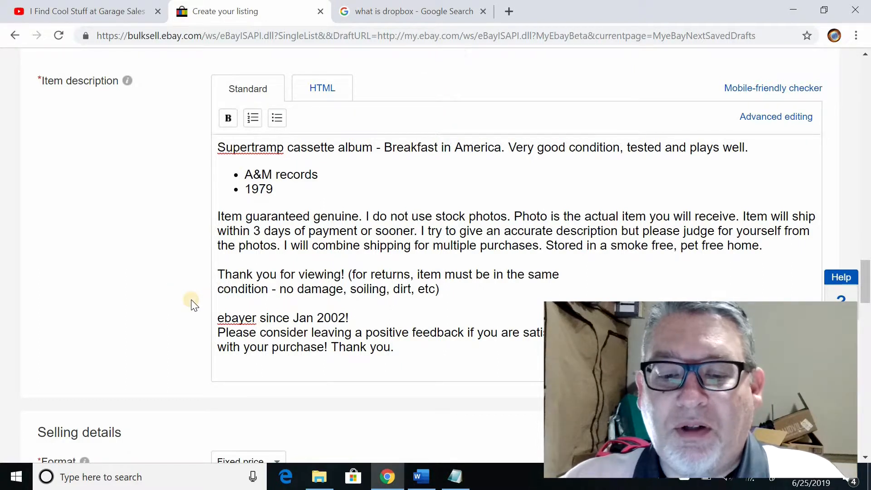
{"action": "key", "text": "BackSpace"}
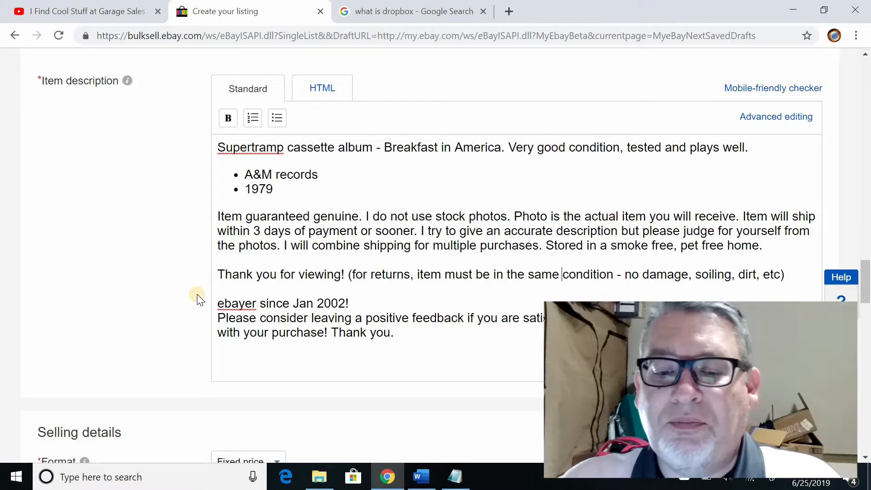
Review the item description's wording on photos, shipping, storage, returns and feedback.
{"action": "scroll", "coordinate": [205, 293], "scroll_direction": "down", "scroll_amount": 1}
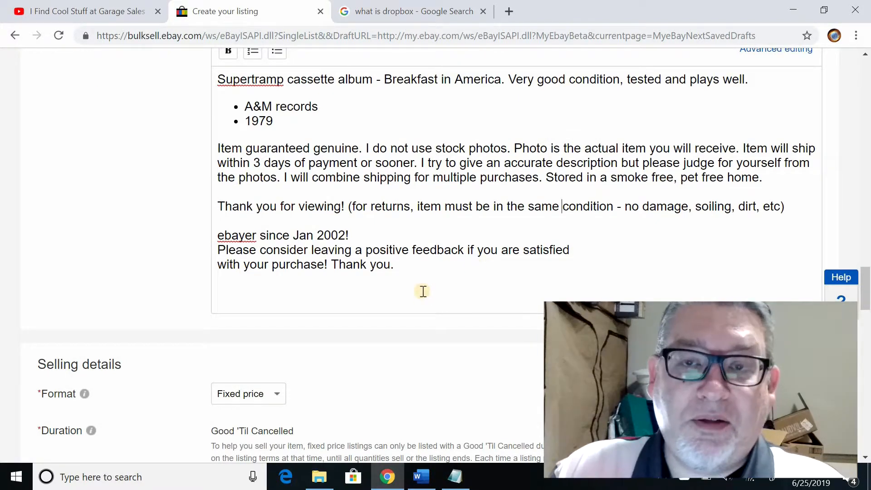
{"action": "scroll", "coordinate": [428, 306], "scroll_direction": "up", "scroll_amount": 1}
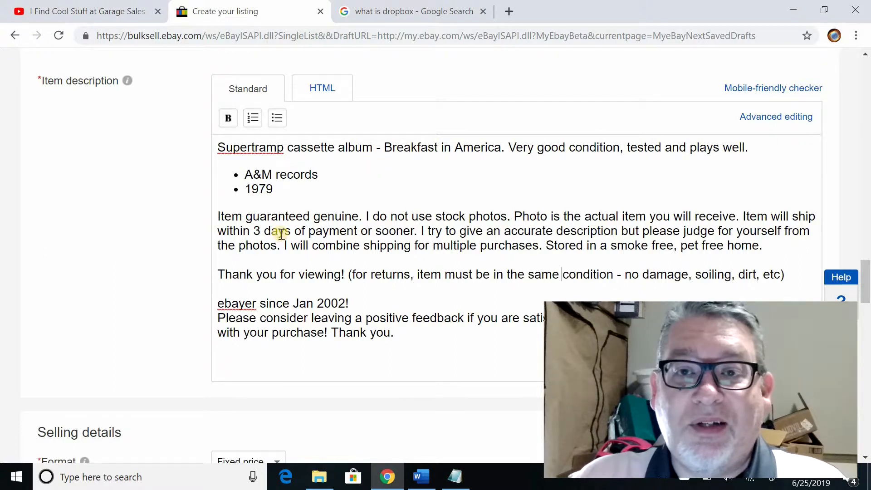
{"action": "scroll", "coordinate": [341, 219], "scroll_direction": "down", "scroll_amount": 1}
{"action": "scroll", "coordinate": [340, 219], "scroll_direction": "down", "scroll_amount": 1}
{"action": "scroll", "coordinate": [422, 211], "scroll_direction": "up", "scroll_amount": 1}
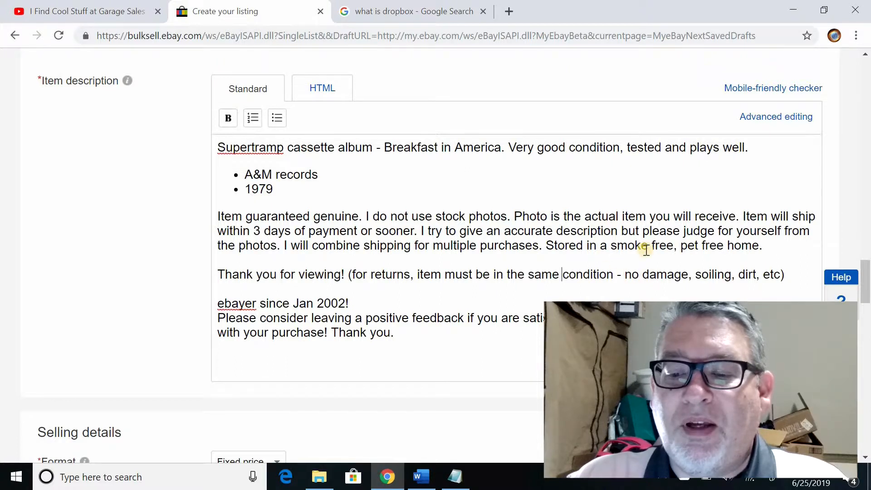
{"action": "scroll", "coordinate": [467, 276], "scroll_direction": "down", "scroll_amount": 2}
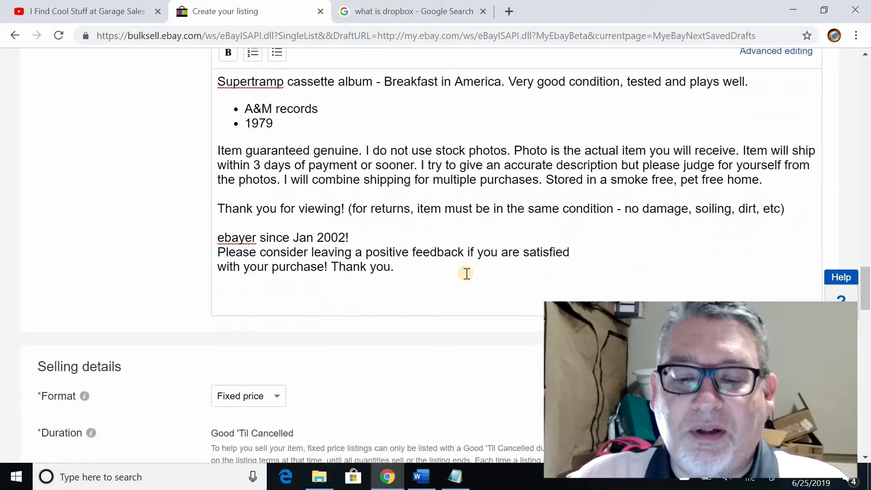
Set the fixed-price listing's Buy It Now price to $7.95.
{"action": "scroll", "coordinate": [466, 273], "scroll_direction": "down", "scroll_amount": 5}
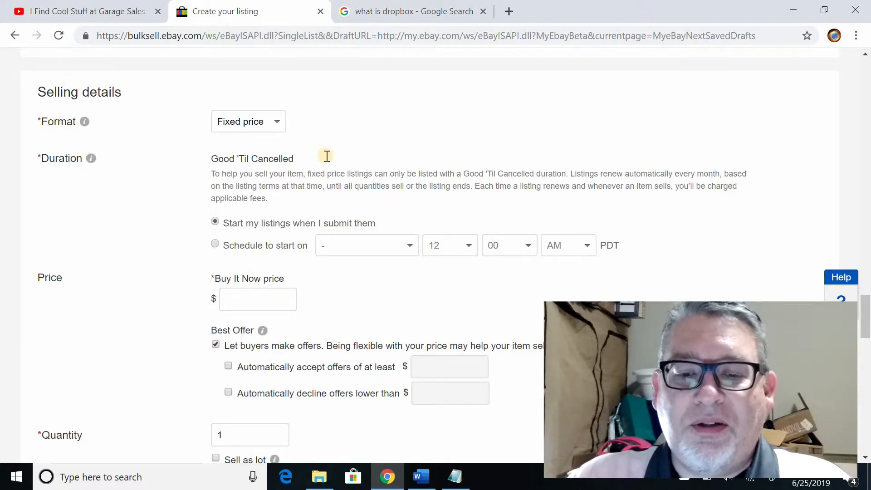
{"action": "scroll", "coordinate": [325, 156], "scroll_direction": "down", "scroll_amount": 1}
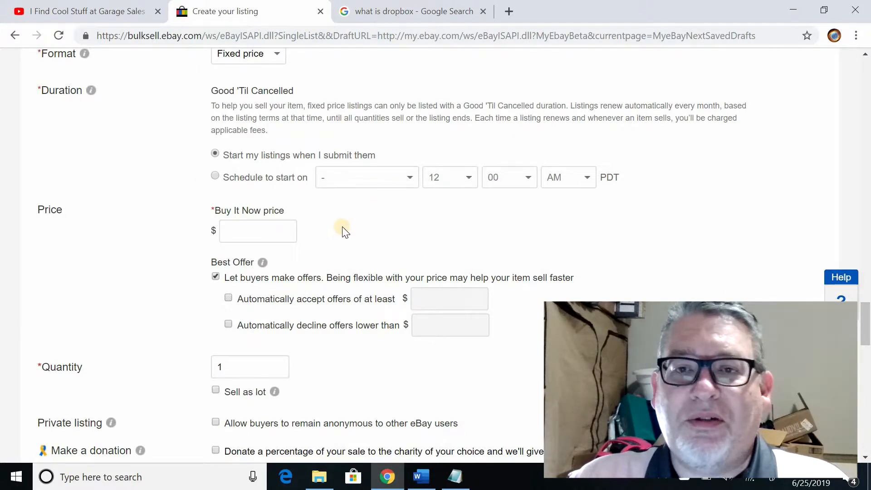
{"action": "left_click", "coordinate": [268, 233]}
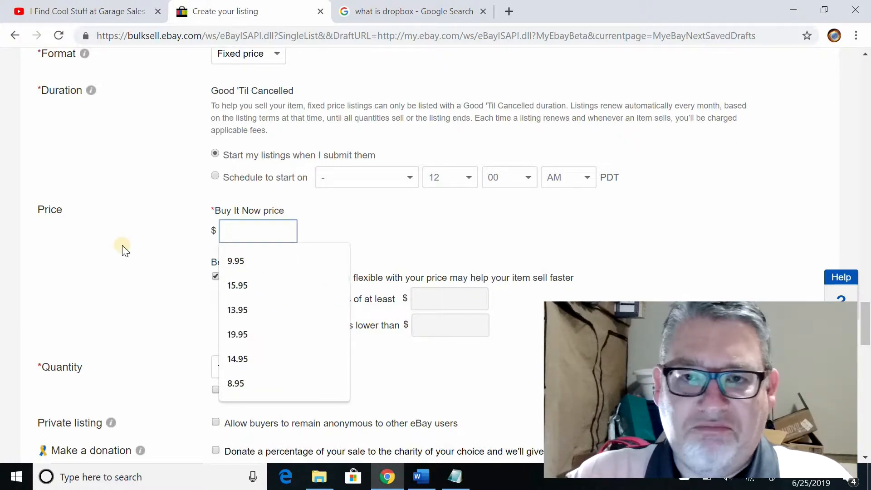
{"action": "type", "text": "7"}
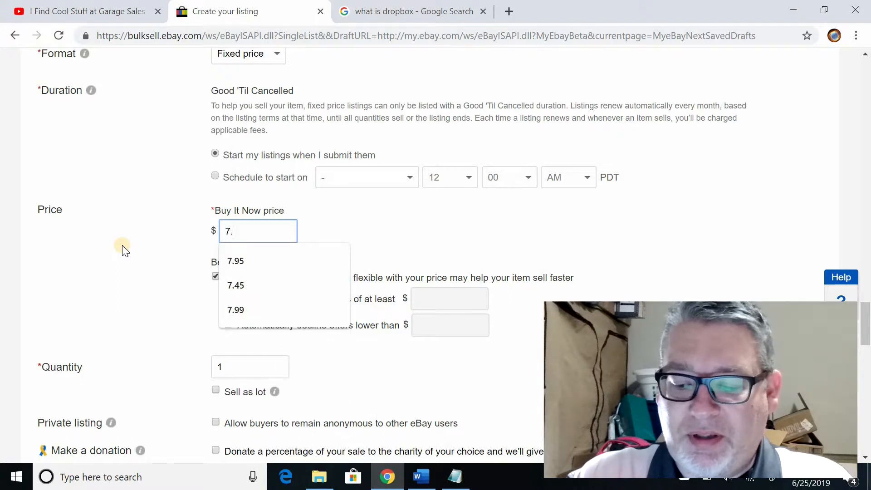
{"action": "type", "text": ".95"}
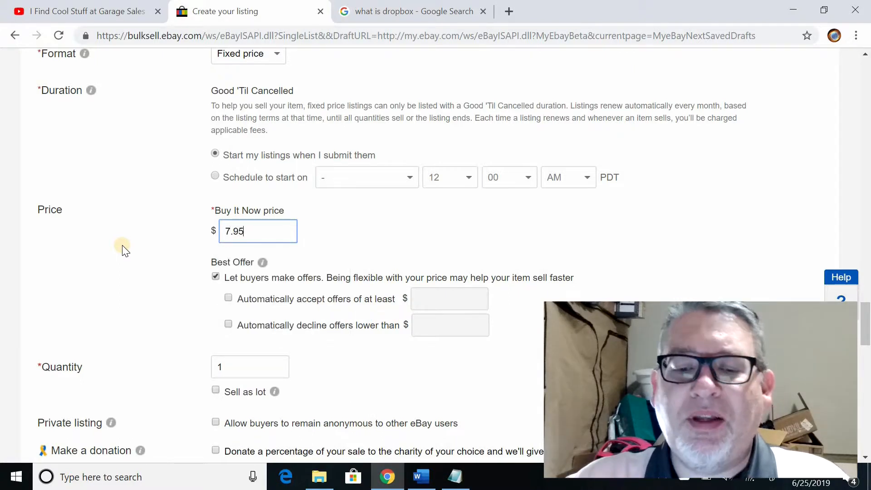
{"action": "left_click", "coordinate": [123, 249]}
Try a quantity of 10 for the listing and restore it to 1.
{"action": "scroll", "coordinate": [154, 243], "scroll_direction": "down", "scroll_amount": 1}
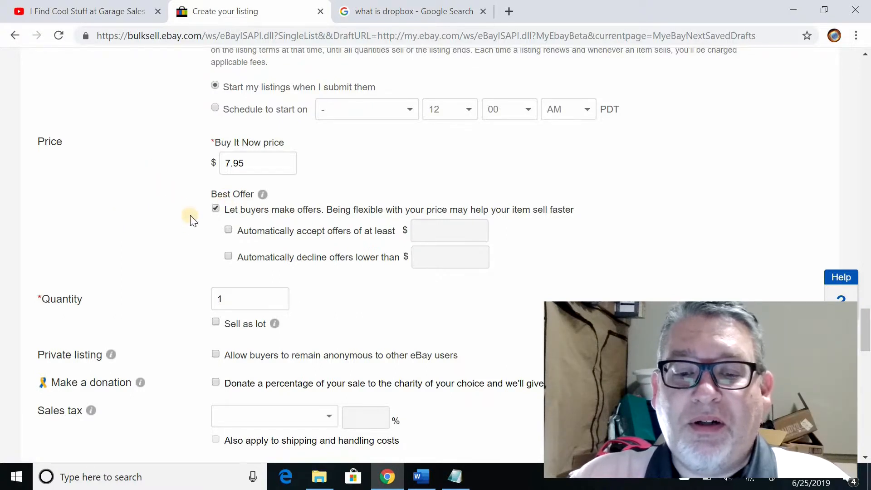
{"action": "scroll", "coordinate": [195, 200], "scroll_direction": "down", "scroll_amount": 2}
{"action": "scroll", "coordinate": [202, 220], "scroll_direction": "up", "scroll_amount": 2}
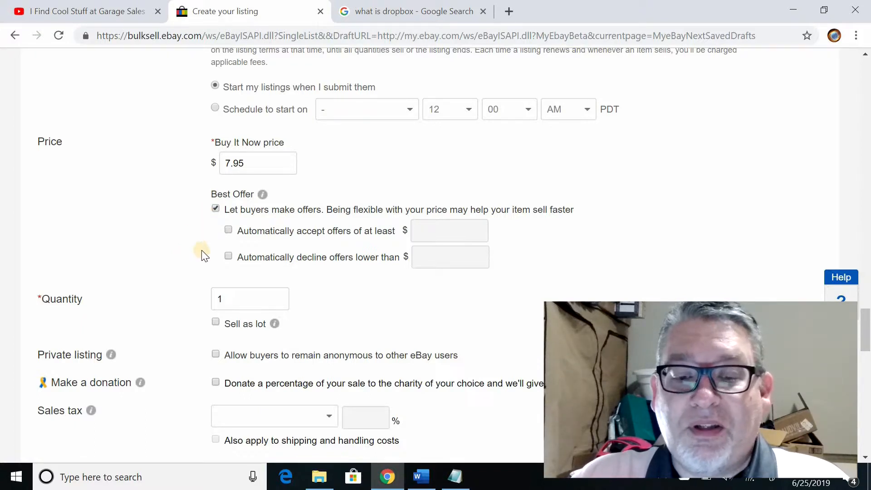
{"action": "scroll", "coordinate": [234, 159], "scroll_direction": "down", "scroll_amount": 1}
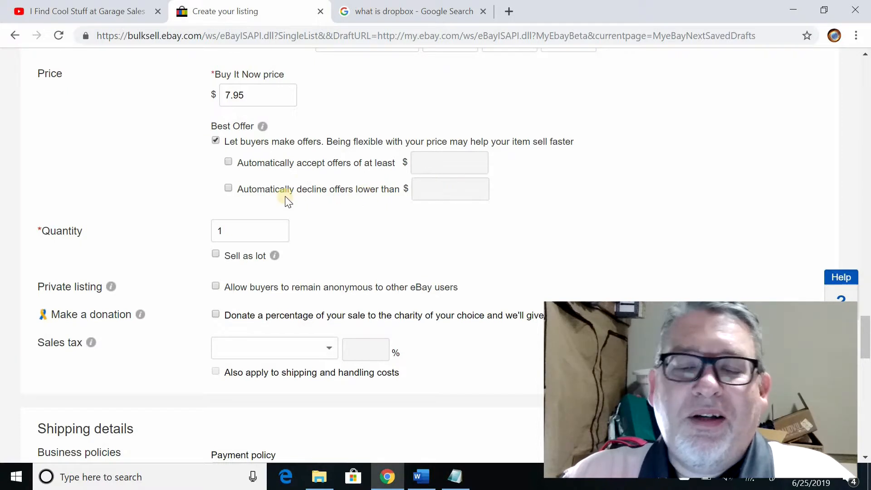
{"action": "scroll", "coordinate": [172, 188], "scroll_direction": "down", "scroll_amount": 1}
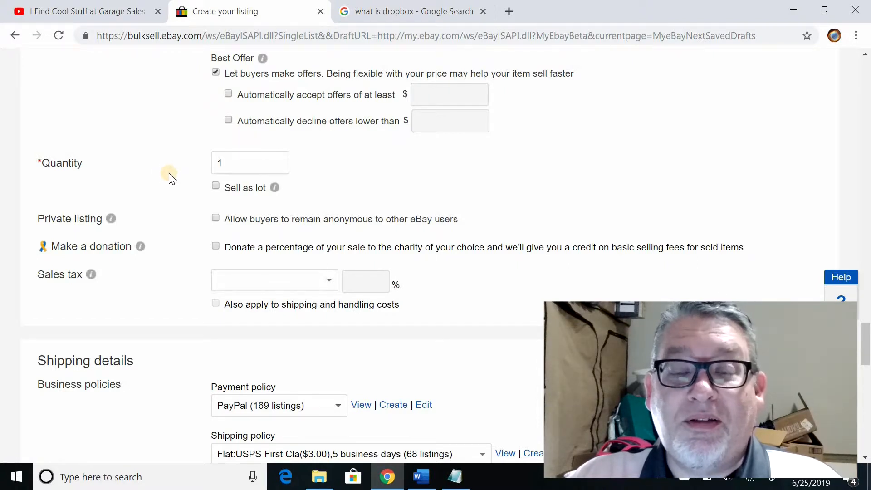
{"action": "left_click", "coordinate": [233, 163]}
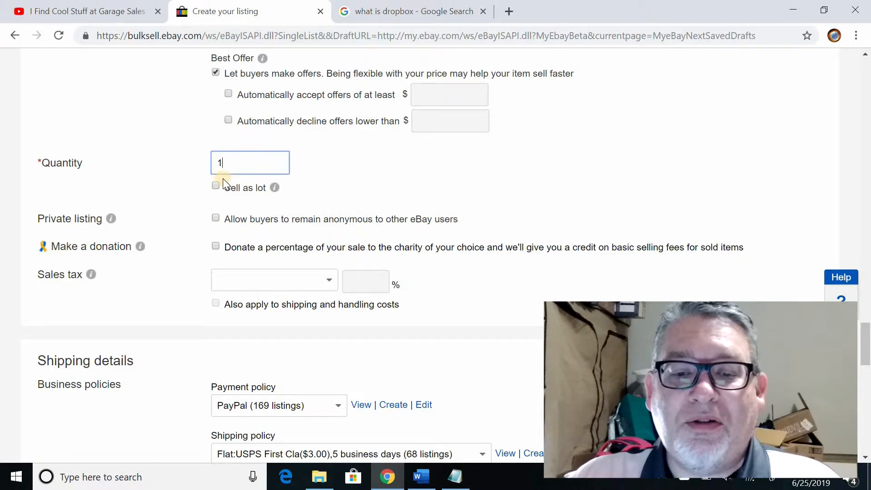
{"action": "type", "text": "0"}
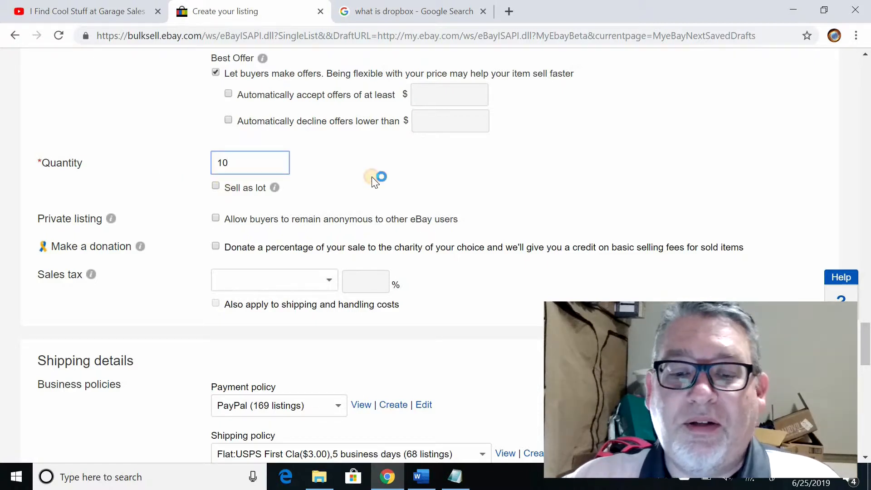
{"action": "left_click", "coordinate": [434, 121]}
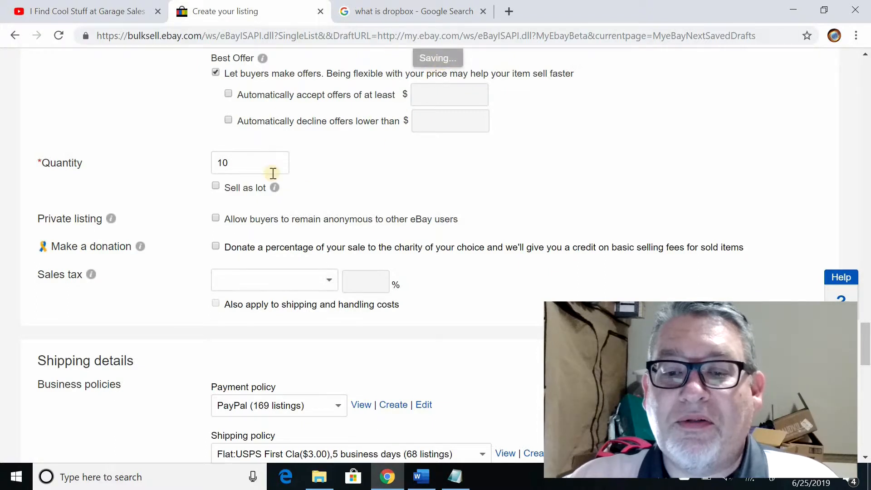
{"action": "left_click", "coordinate": [259, 164]}
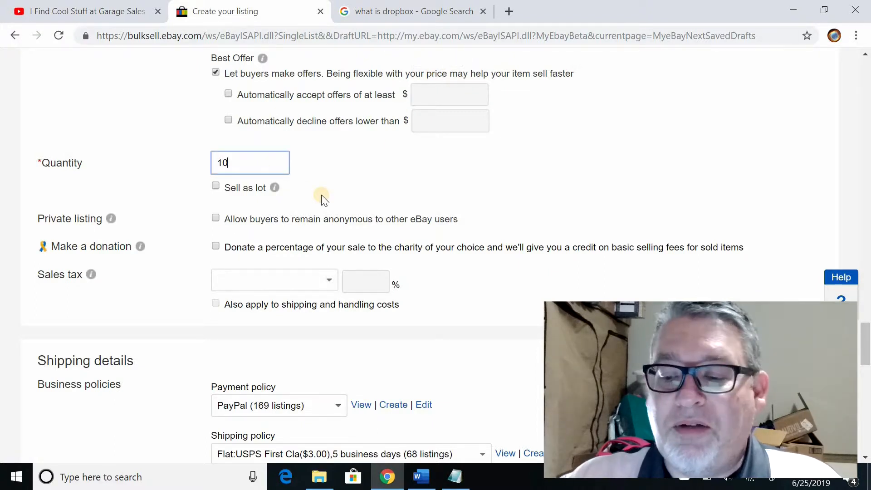
{"action": "key", "text": "BackSpace"}
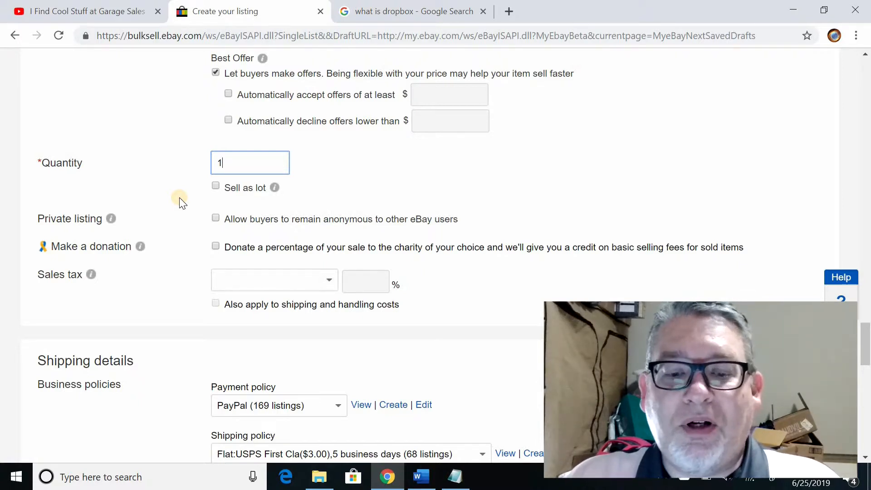
Try selling the listing as a lot of 3 items, and turn the lot option back off.
{"action": "left_click", "coordinate": [215, 187]}
{"action": "left_click", "coordinate": [354, 198]}
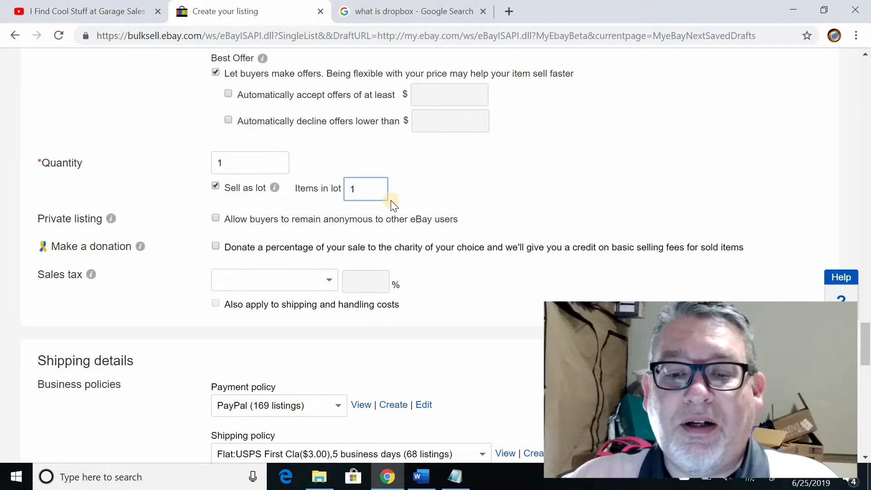
{"action": "key", "text": "BackSpace"}
{"action": "type", "text": "3"}
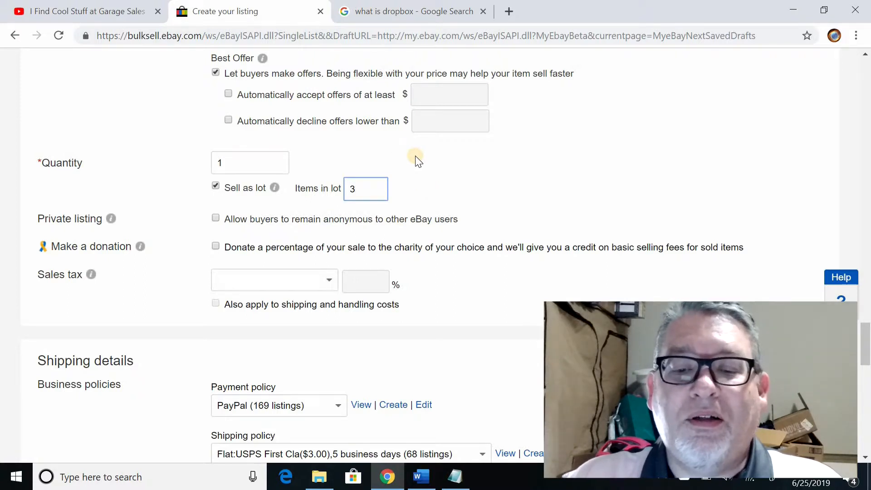
{"action": "scroll", "coordinate": [414, 159], "scroll_direction": "up", "scroll_amount": 6}
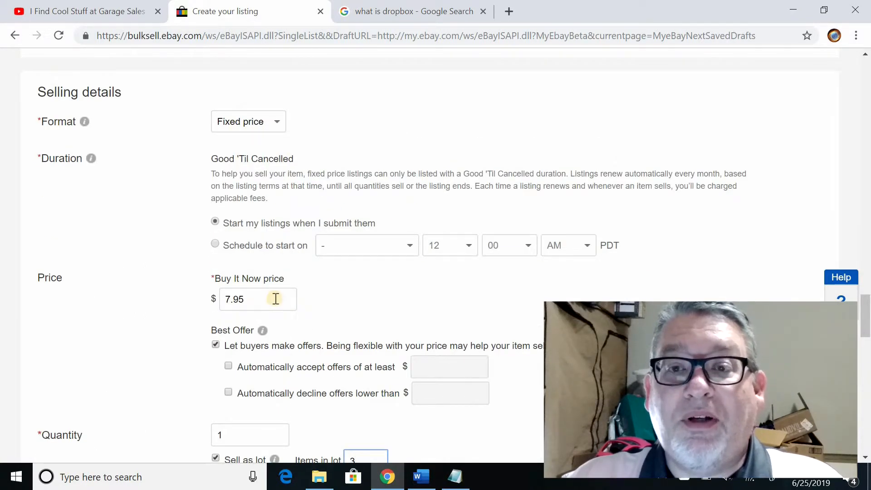
{"action": "scroll", "coordinate": [276, 299], "scroll_direction": "down", "scroll_amount": 7}
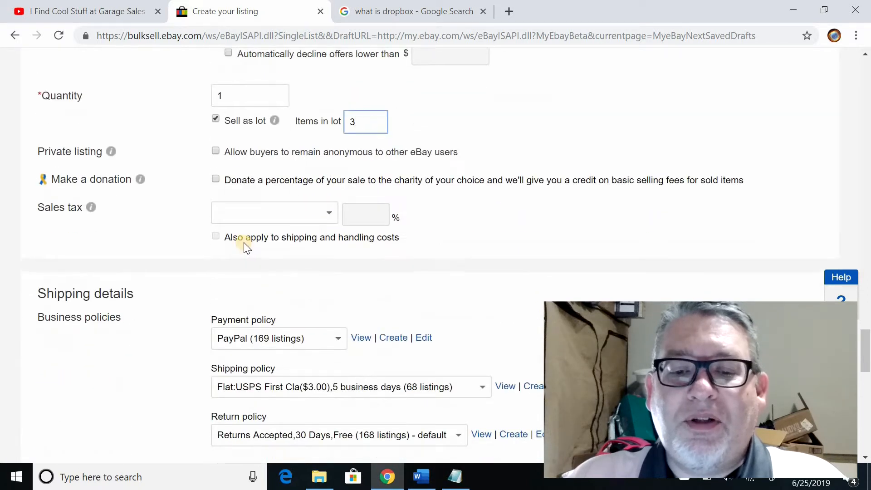
{"action": "scroll", "coordinate": [249, 227], "scroll_direction": "up", "scroll_amount": 2}
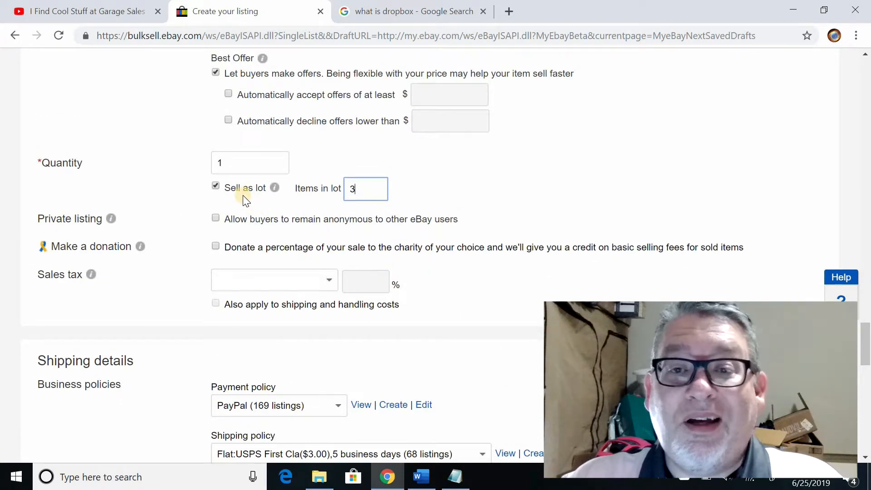
{"action": "left_click", "coordinate": [216, 187]}
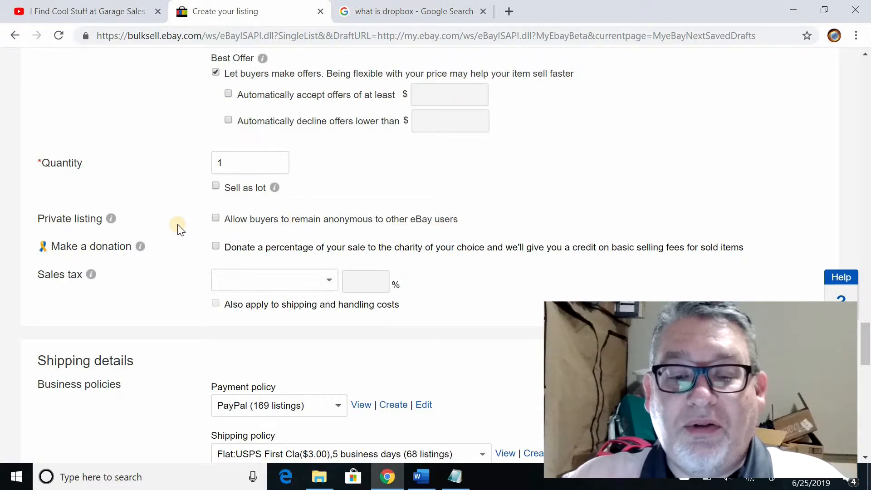
Examine the available payment policies in the shipping details, leaving PayPal selected.
{"action": "scroll", "coordinate": [180, 229], "scroll_direction": "down", "scroll_amount": 1}
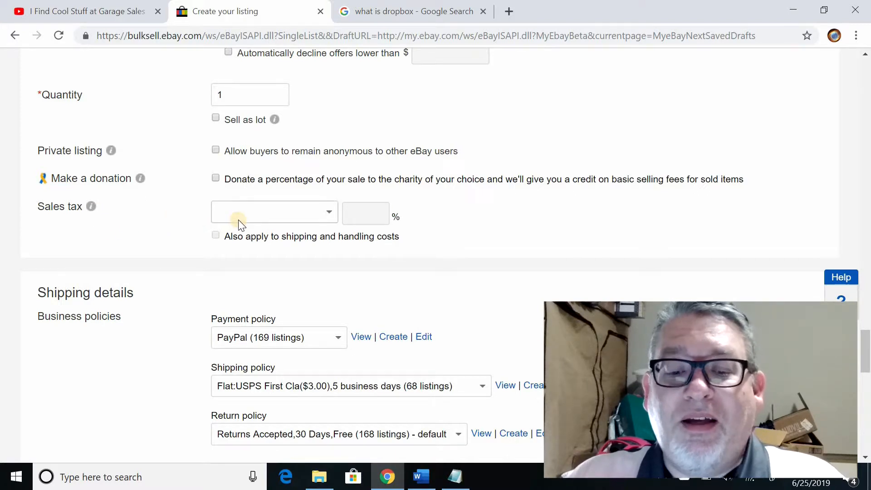
{"action": "scroll", "coordinate": [183, 230], "scroll_direction": "down", "scroll_amount": 1}
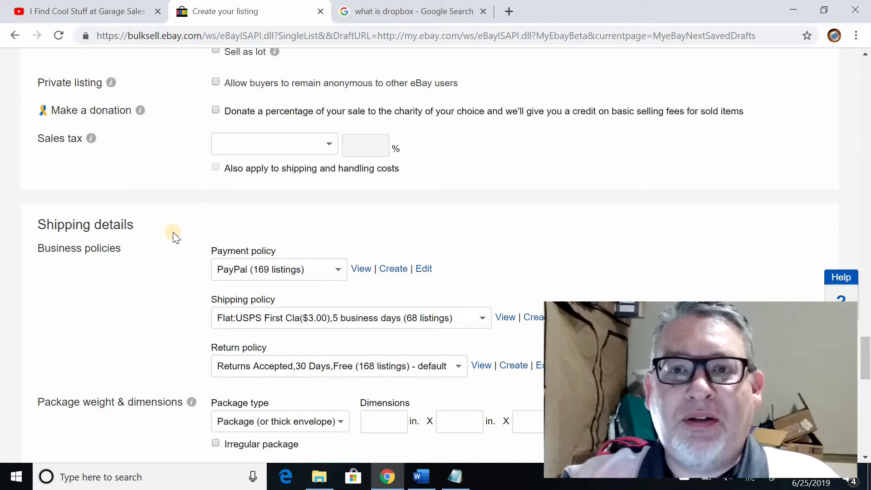
{"action": "scroll", "coordinate": [174, 234], "scroll_direction": "down", "scroll_amount": 1}
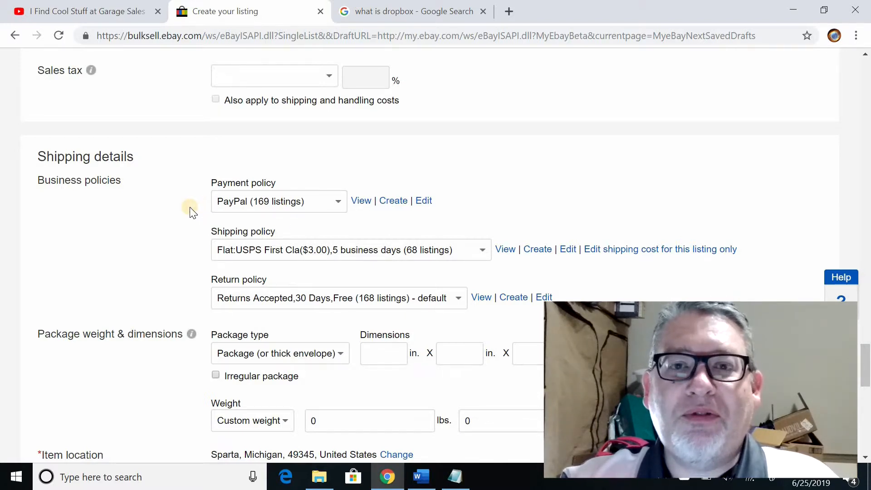
{"action": "left_click", "coordinate": [344, 202]}
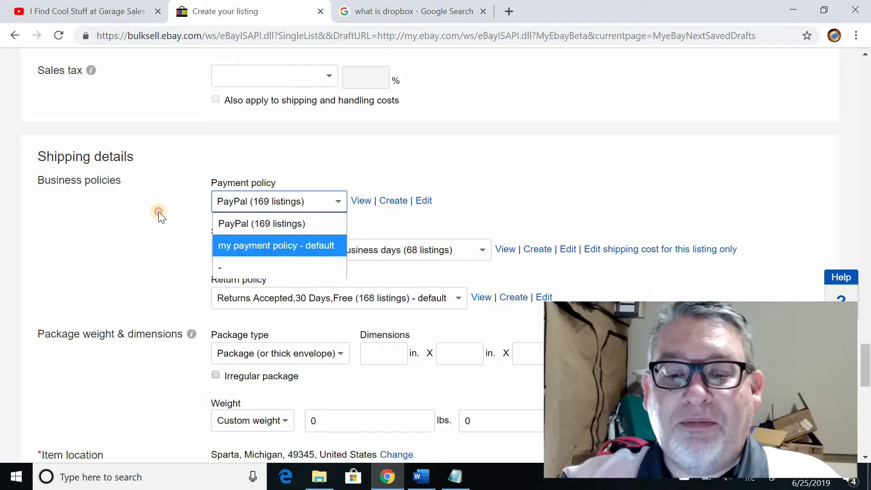
{"action": "triple_click", "coordinate": [182, 212]}
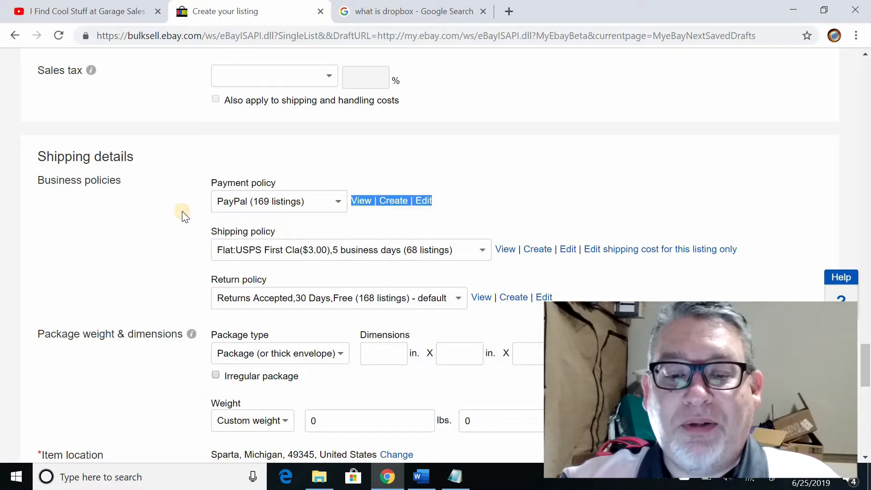
{"action": "left_click", "coordinate": [311, 204]}
{"action": "left_click", "coordinate": [156, 222]}
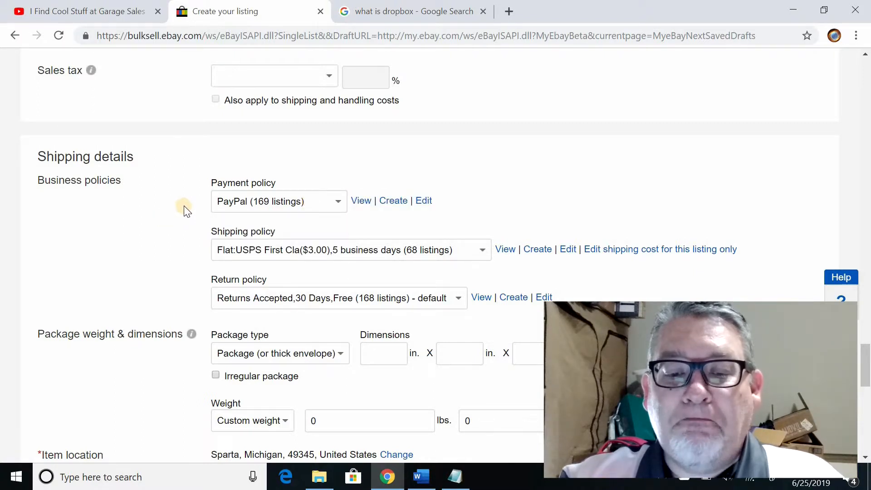
Browse the saved shipping policies and choose Flat:USPS First Cla($3.00),5 business days for the listing.
{"action": "scroll", "coordinate": [185, 206], "scroll_direction": "down", "scroll_amount": 1}
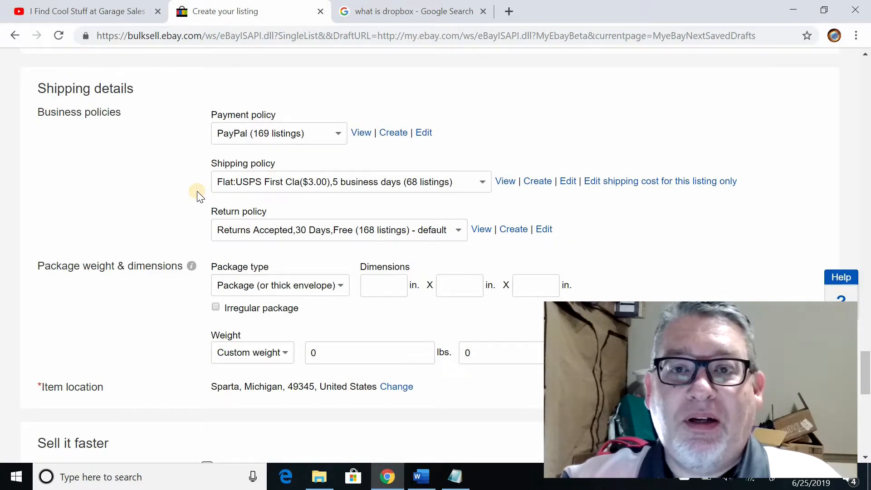
{"action": "left_click", "coordinate": [482, 183]}
{"action": "scroll", "coordinate": [471, 247], "scroll_direction": "down", "scroll_amount": 6}
{"action": "scroll", "coordinate": [472, 247], "scroll_direction": "up", "scroll_amount": 6}
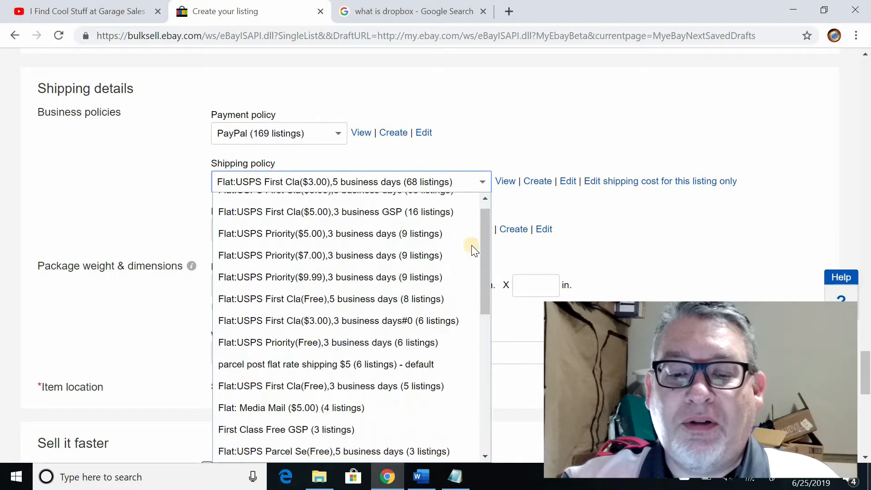
{"action": "scroll", "coordinate": [472, 248], "scroll_direction": "down", "scroll_amount": 6}
{"action": "scroll", "coordinate": [472, 247], "scroll_direction": "up", "scroll_amount": 6}
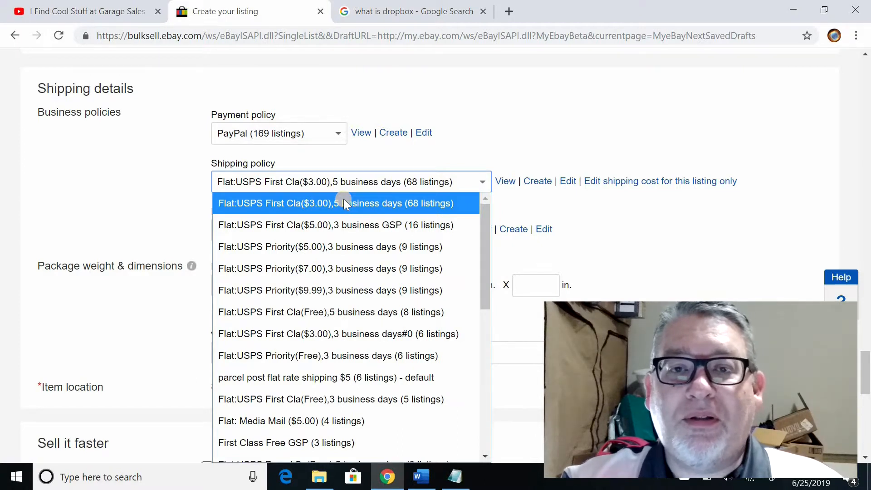
{"action": "left_click", "coordinate": [296, 208]}
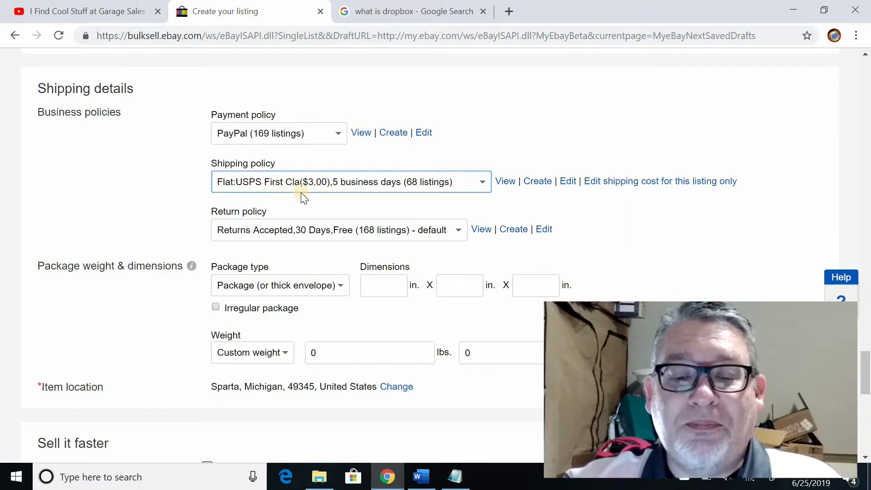
Review the Buy It Now price alongside the shipping policy, return policy and package details.
{"action": "scroll", "coordinate": [303, 198], "scroll_direction": "up", "scroll_amount": 1}
{"action": "scroll", "coordinate": [299, 194], "scroll_direction": "up", "scroll_amount": 9}
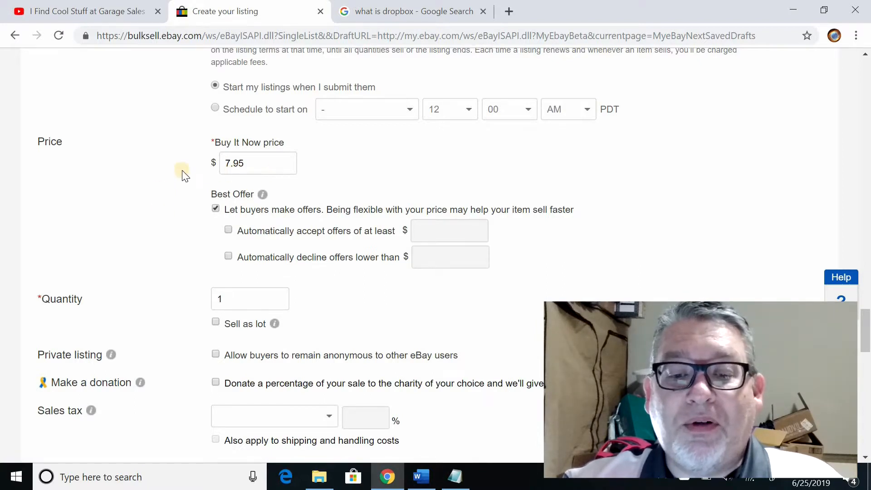
{"action": "scroll", "coordinate": [172, 210], "scroll_direction": "down", "scroll_amount": 9}
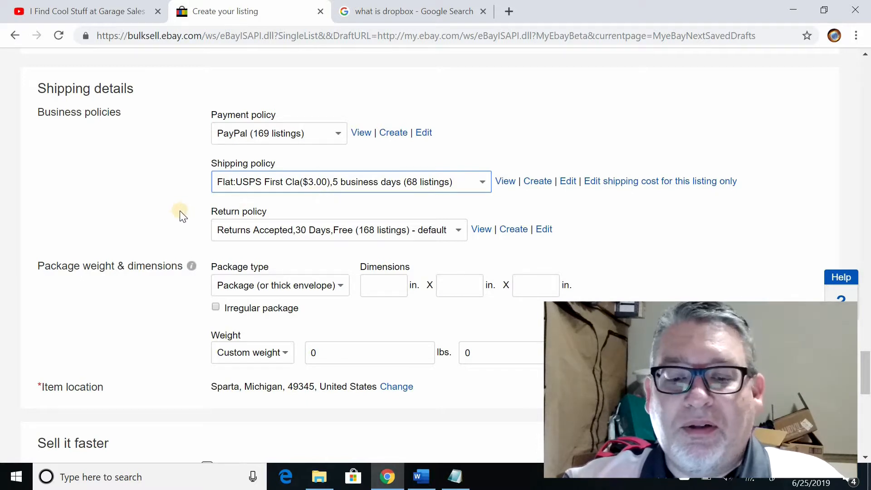
{"action": "scroll", "coordinate": [254, 186], "scroll_direction": "down", "scroll_amount": 1}
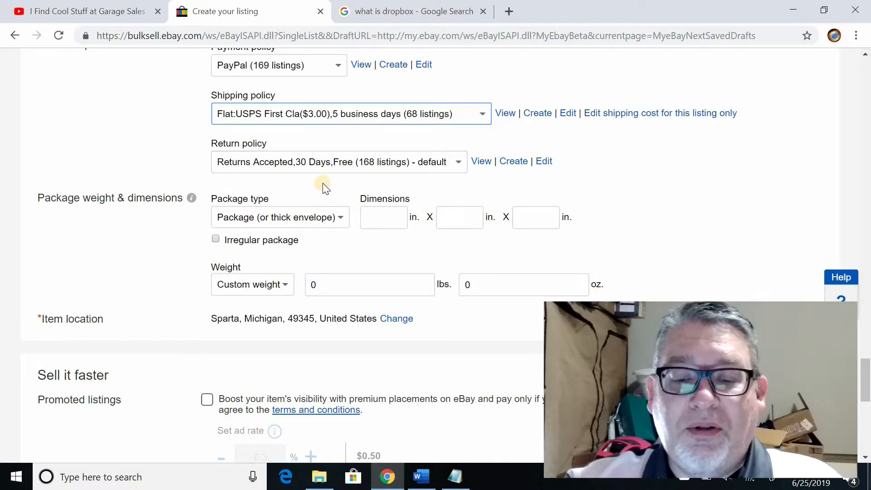
{"action": "scroll", "coordinate": [330, 229], "scroll_direction": "up", "scroll_amount": 1}
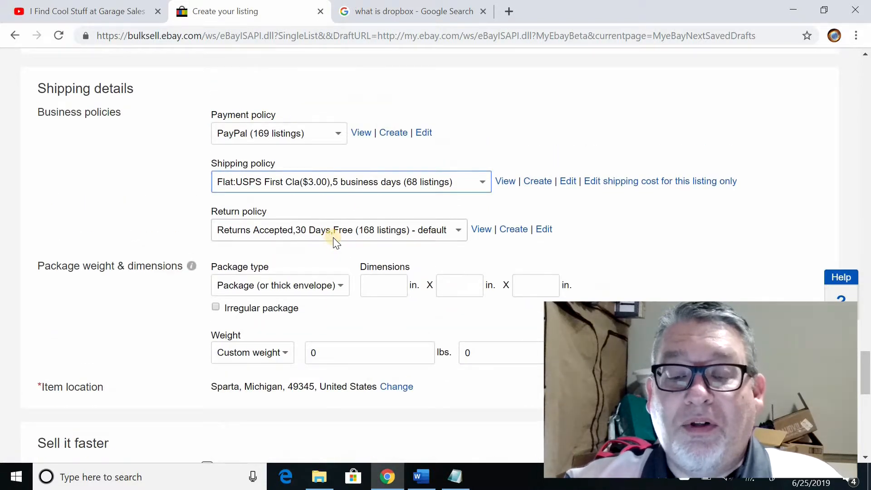
{"action": "scroll", "coordinate": [317, 223], "scroll_direction": "down", "scroll_amount": 1}
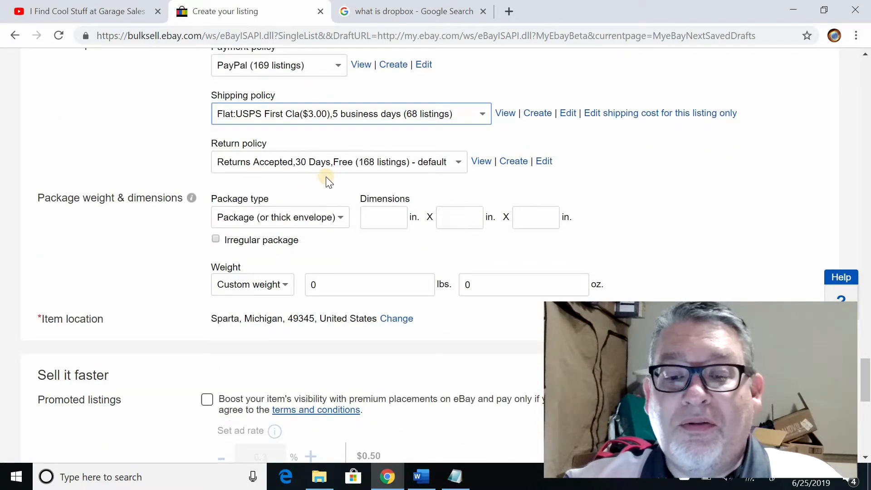
Examine the available return policies, leaving Returns Accepted,30 Days,Free selected for the listing.
{"action": "left_click", "coordinate": [458, 164]}
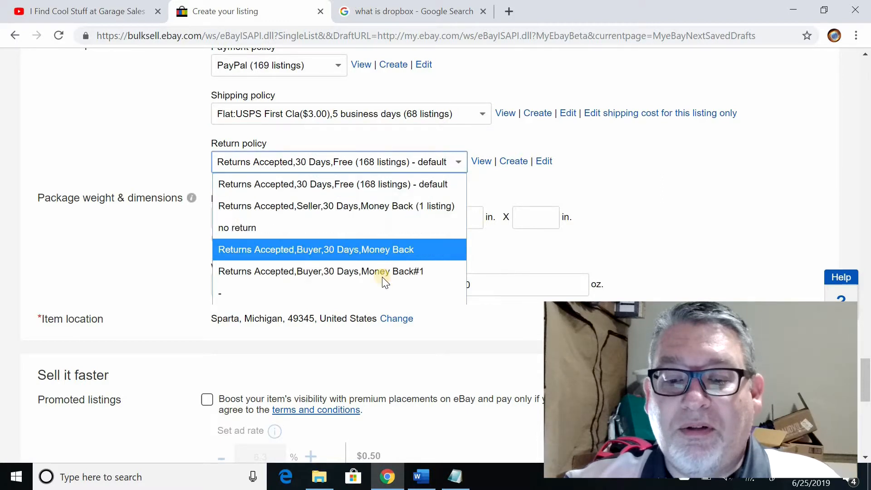
{"action": "left_click", "coordinate": [193, 178]}
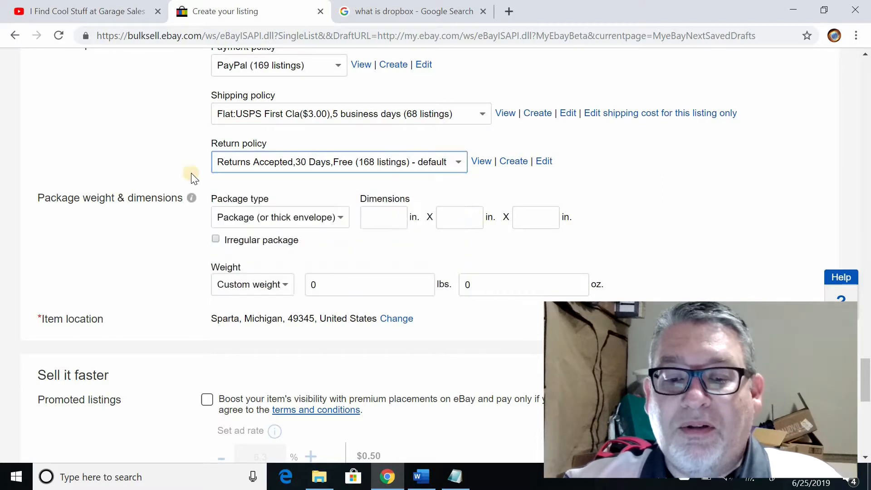
{"action": "left_click", "coordinate": [186, 173]}
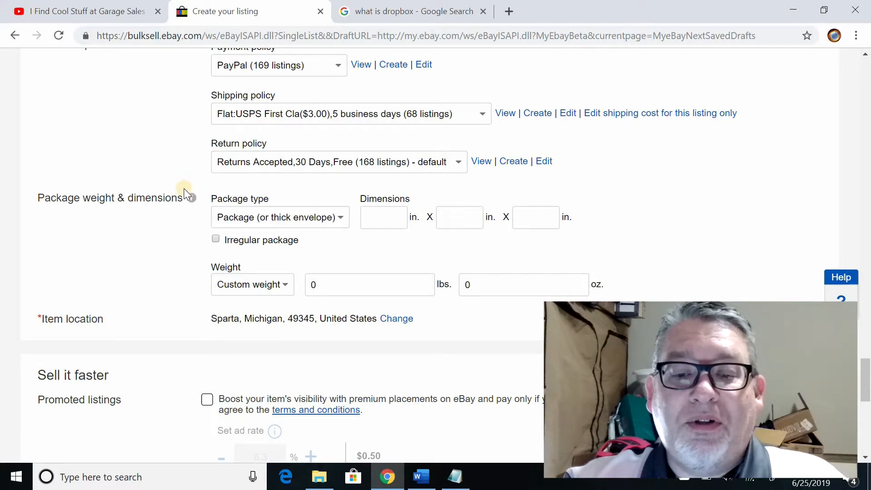
{"action": "scroll", "coordinate": [181, 191], "scroll_direction": "up", "scroll_amount": 1}
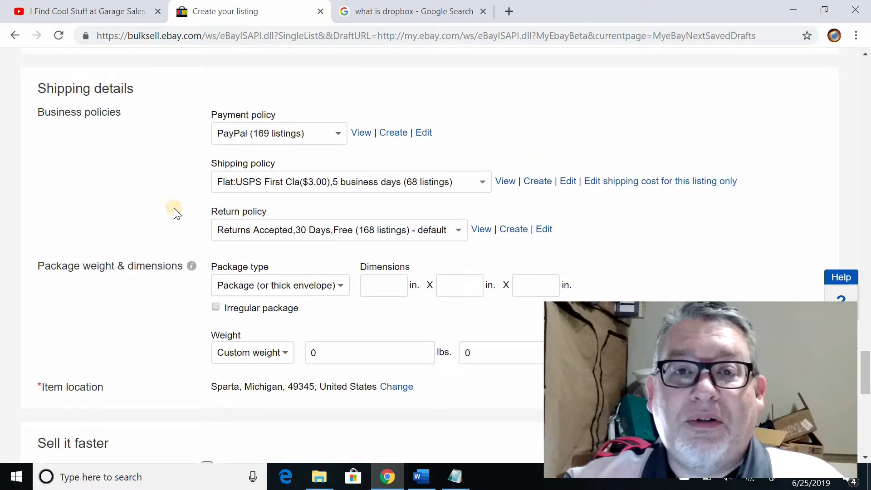
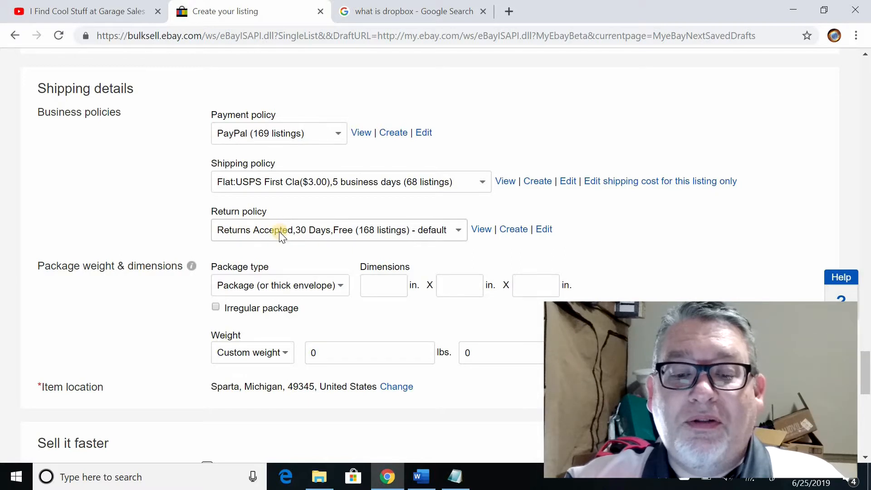
Review the package weight and dimensions, item location and promoted listings options below the business policies.
{"action": "scroll", "coordinate": [187, 241], "scroll_direction": "down", "scroll_amount": 1}
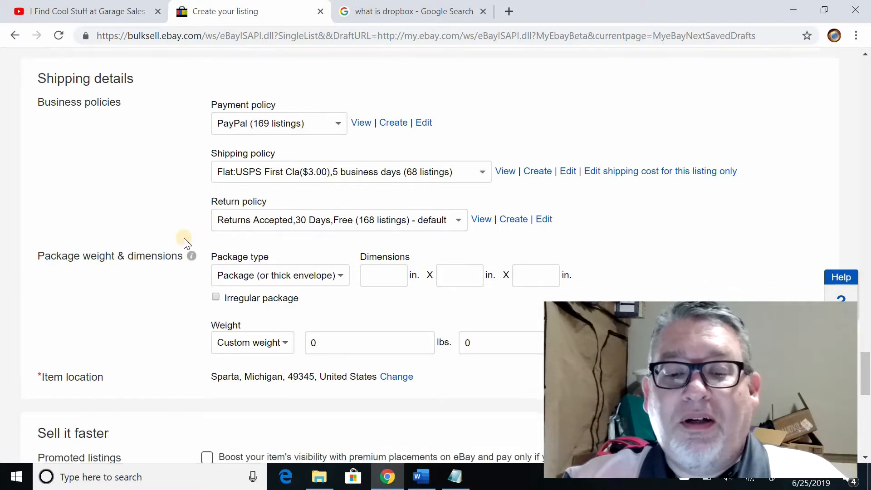
{"action": "scroll", "coordinate": [185, 238], "scroll_direction": "down", "scroll_amount": 1}
{"action": "scroll", "coordinate": [182, 234], "scroll_direction": "up", "scroll_amount": 2}
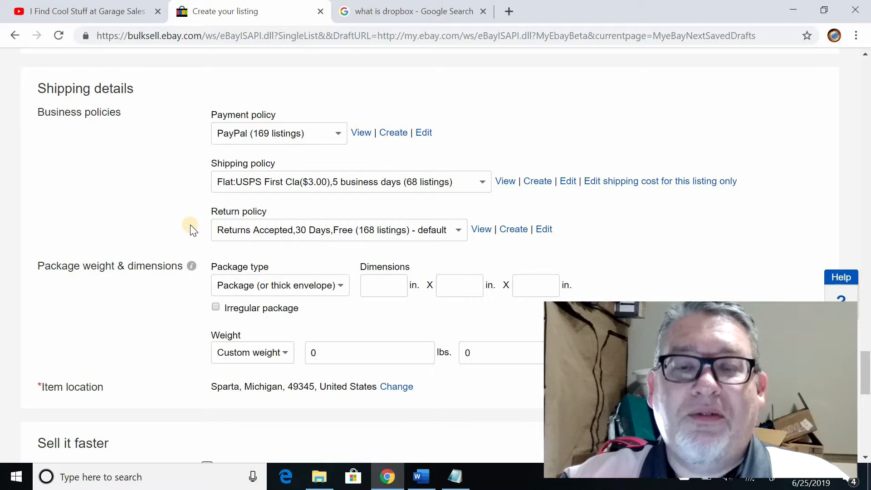
{"action": "scroll", "coordinate": [191, 229], "scroll_direction": "down", "scroll_amount": 1}
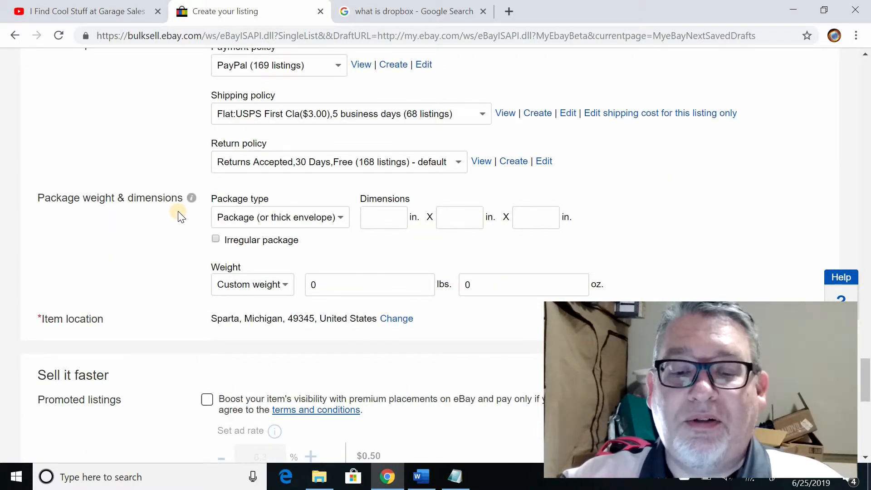
{"action": "scroll", "coordinate": [168, 208], "scroll_direction": "down", "scroll_amount": 1}
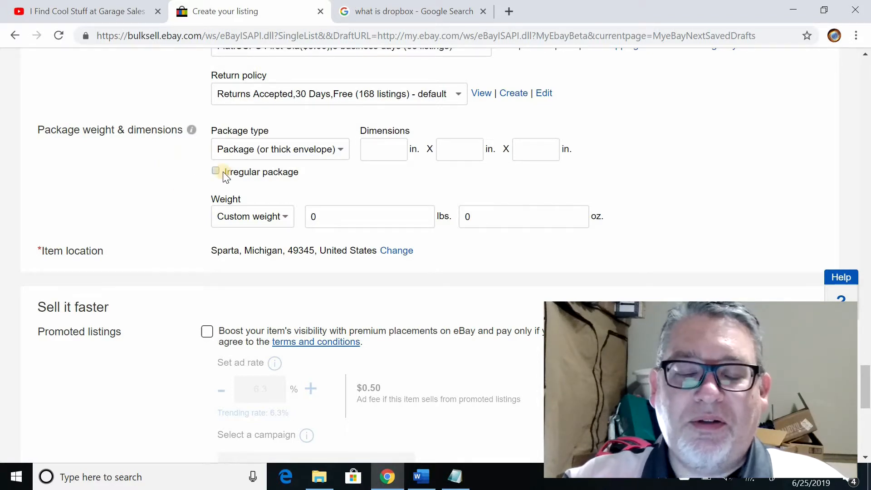
{"action": "scroll", "coordinate": [433, 186], "scroll_direction": "up", "scroll_amount": 1}
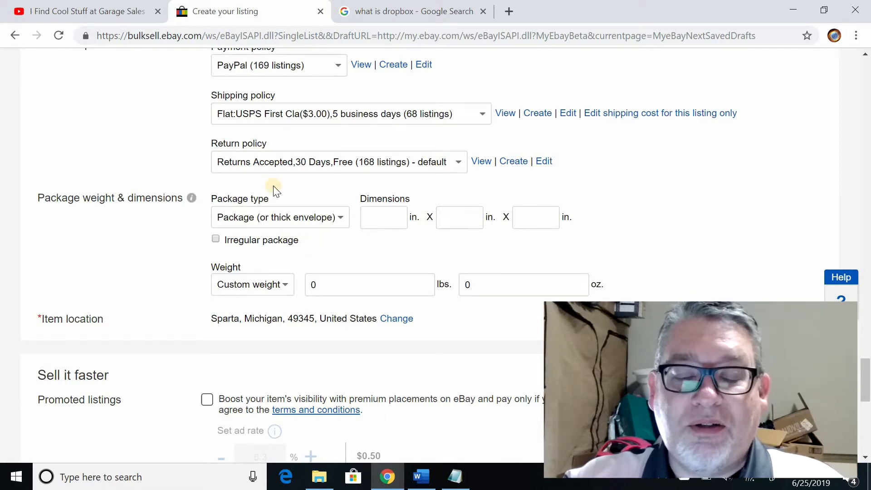
{"action": "scroll", "coordinate": [274, 186], "scroll_direction": "down", "scroll_amount": 1}
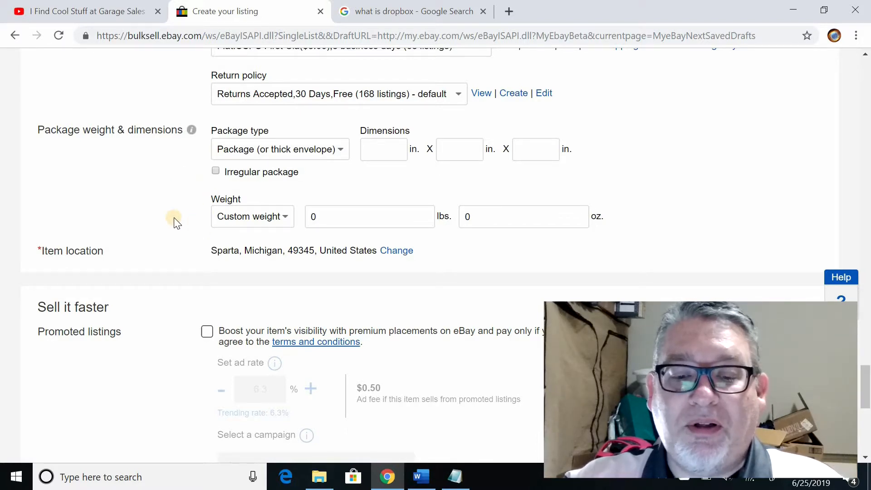
{"action": "scroll", "coordinate": [175, 219], "scroll_direction": "down", "scroll_amount": 1}
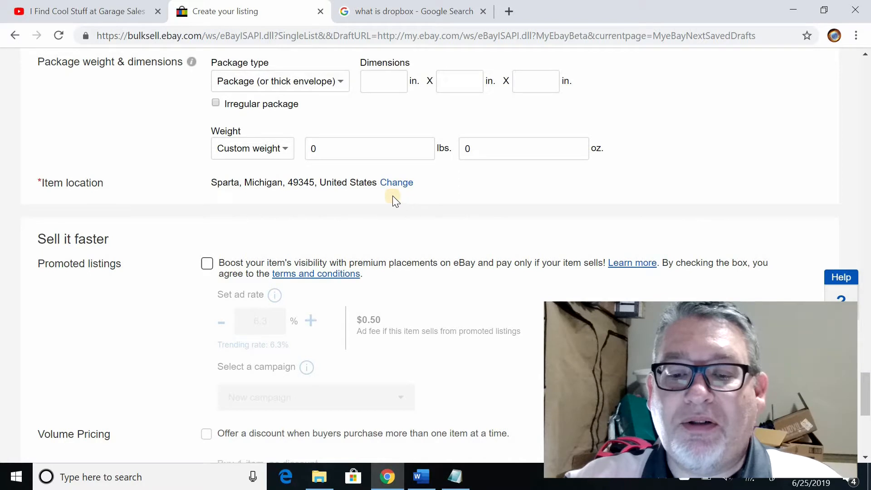
{"action": "scroll", "coordinate": [273, 155], "scroll_direction": "down", "scroll_amount": 1}
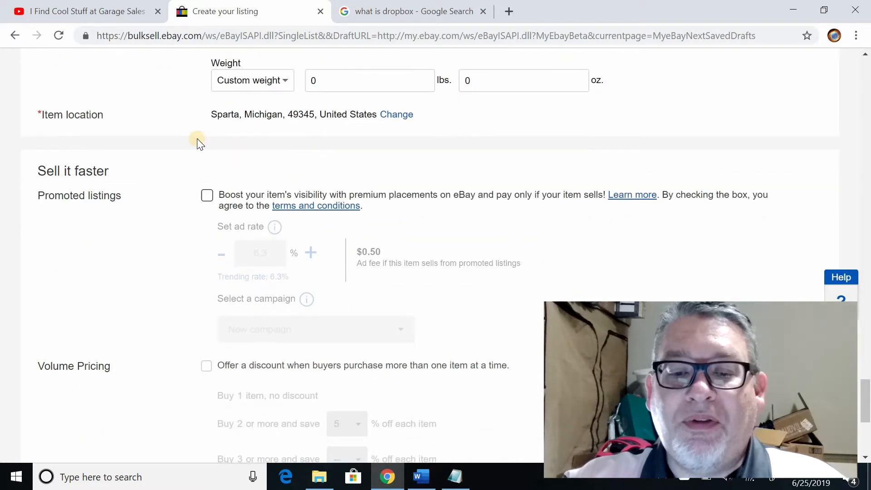
{"action": "scroll", "coordinate": [197, 139], "scroll_direction": "down", "scroll_amount": 1}
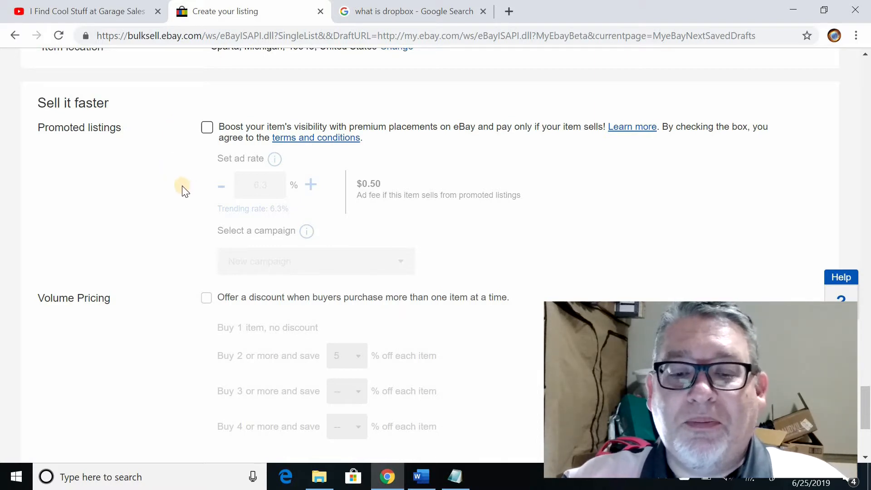
Open the item location for editing and clear its ZIP code.
{"action": "scroll", "coordinate": [281, 177], "scroll_direction": "up", "scroll_amount": 1}
{"action": "left_click", "coordinate": [392, 116]}
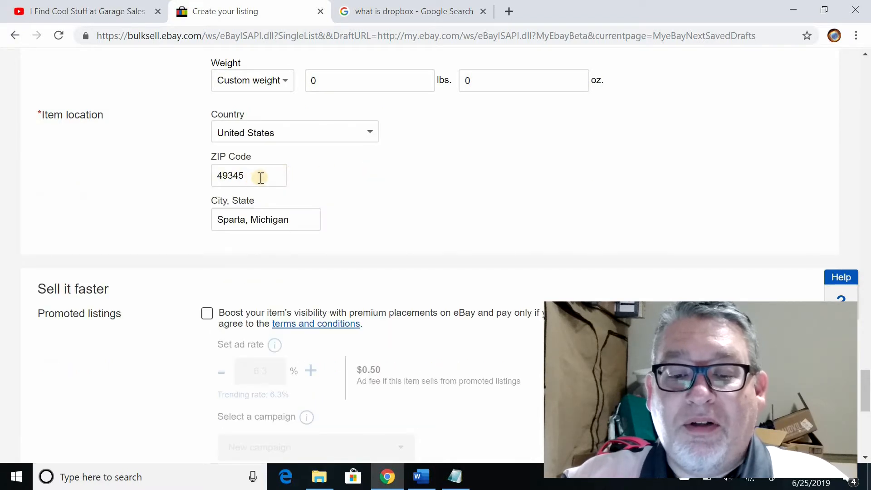
{"action": "left_click", "coordinate": [290, 182]}
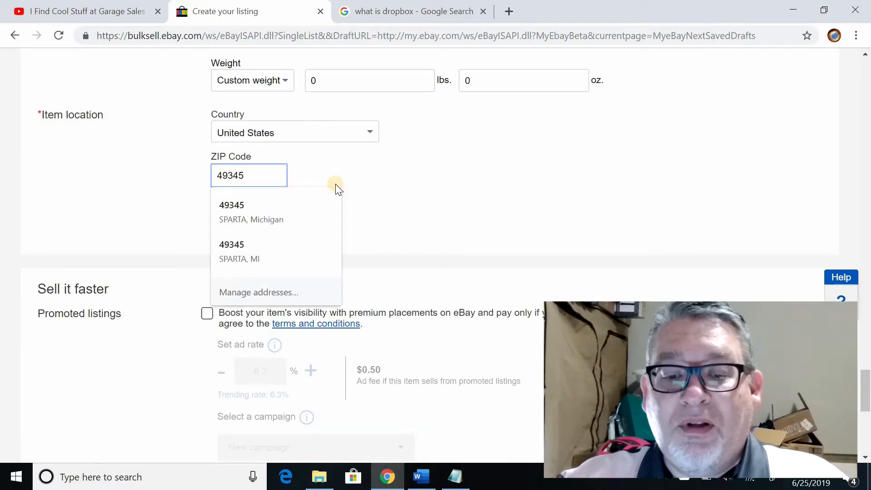
{"action": "key", "text": "BackSpace"}
{"action": "key", "text": "BackSpace"}
{"action": "key", "text": "BackSpace"}
{"action": "key", "text": "BackSpace"}
{"action": "key", "text": "BackSpace"}
Clear the city and state from the item location.
{"action": "left_click", "coordinate": [314, 223]}
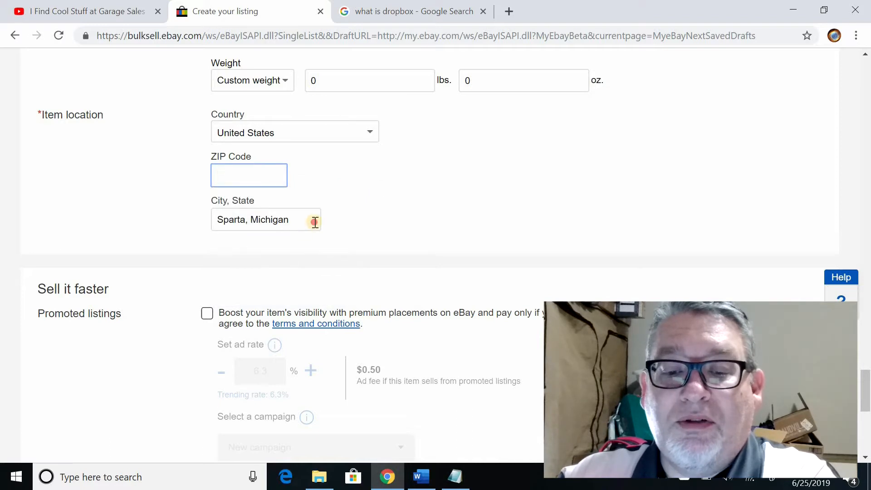
{"action": "key", "text": "BackSpace"}
{"action": "key", "text": "BackSpace"}
{"action": "key", "text": "BackSpace"}
{"action": "key", "text": "BackSpace"}
{"action": "key", "text": "BackSpace"}
{"action": "key", "text": "BackSpace"}
{"action": "key", "text": "BackSpace"}
{"action": "key", "text": "BackSpace"}
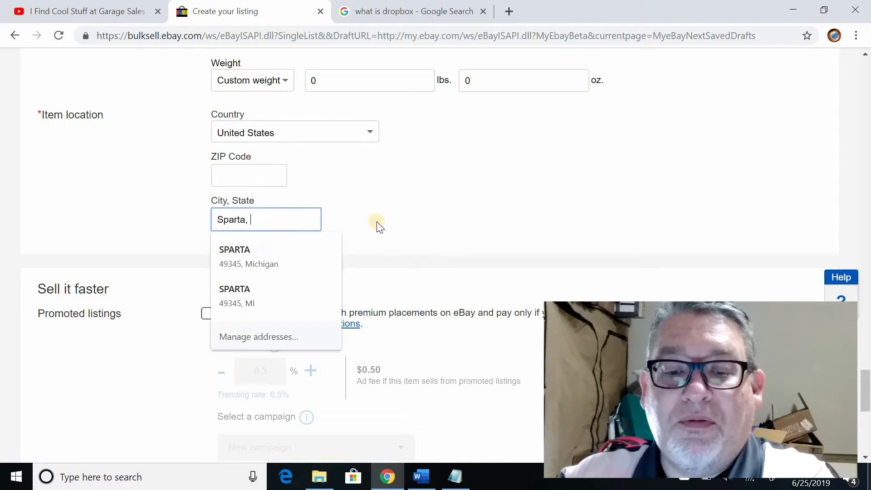
{"action": "key", "text": "BackSpace"}
{"action": "key", "text": "BackSpace"}
{"action": "left_click", "coordinate": [403, 198]}
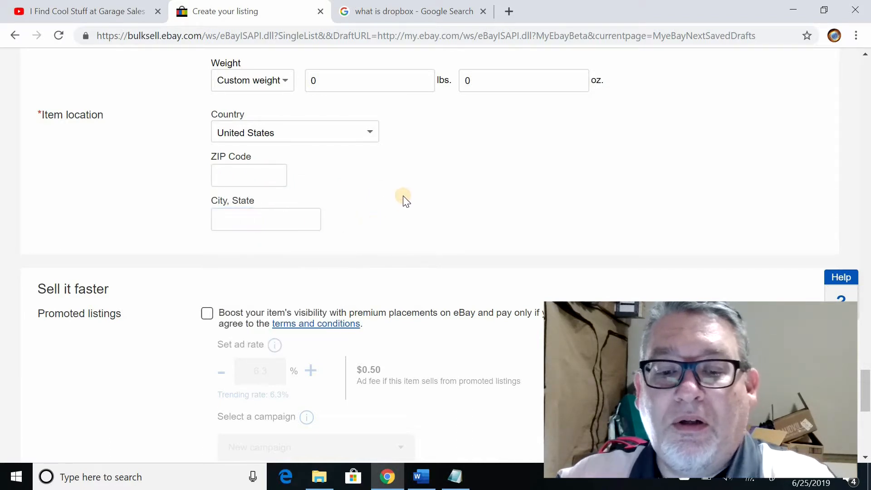
Fill in the item location's ZIP code and city from the first saved address suggestion.
{"action": "scroll", "coordinate": [401, 225], "scroll_direction": "up", "scroll_amount": 2}
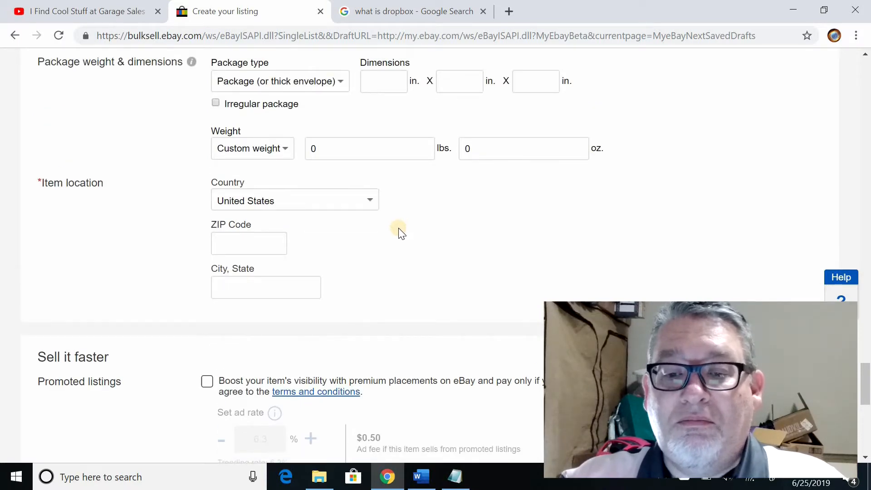
{"action": "scroll", "coordinate": [396, 196], "scroll_direction": "down", "scroll_amount": 2}
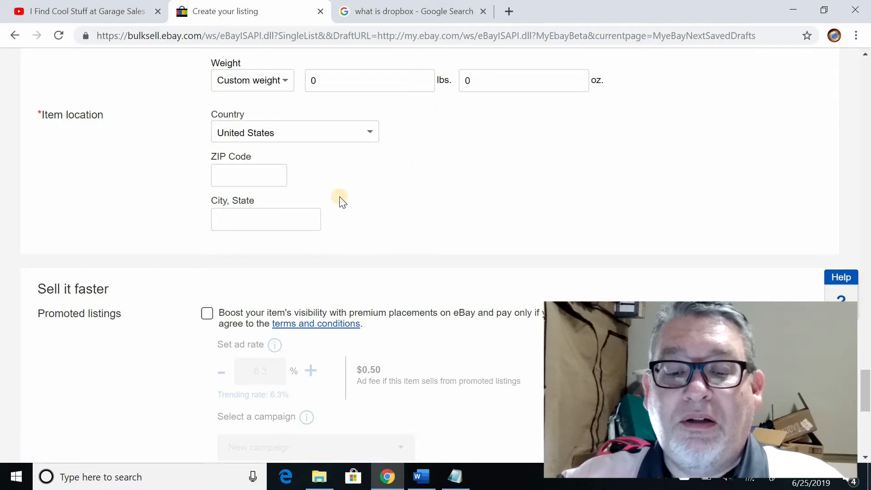
{"action": "scroll", "coordinate": [375, 186], "scroll_direction": "down", "scroll_amount": 2}
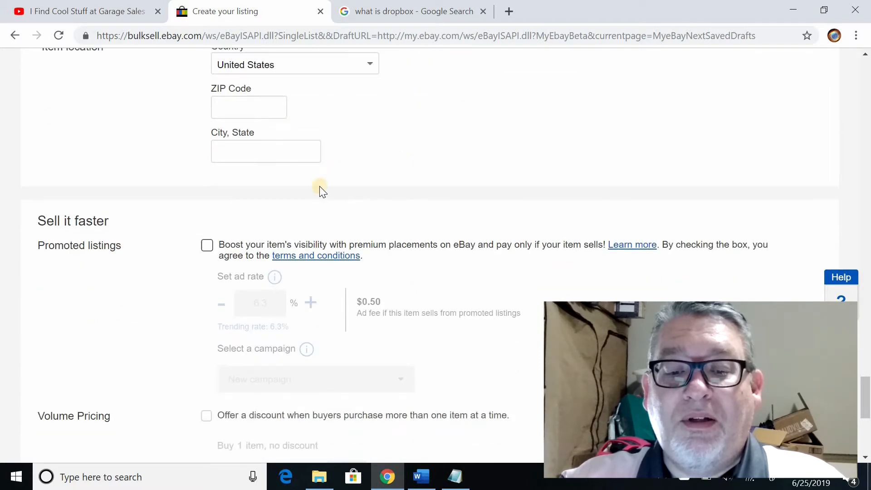
{"action": "scroll", "coordinate": [321, 189], "scroll_direction": "up", "scroll_amount": 2}
{"action": "left_click", "coordinate": [282, 176]}
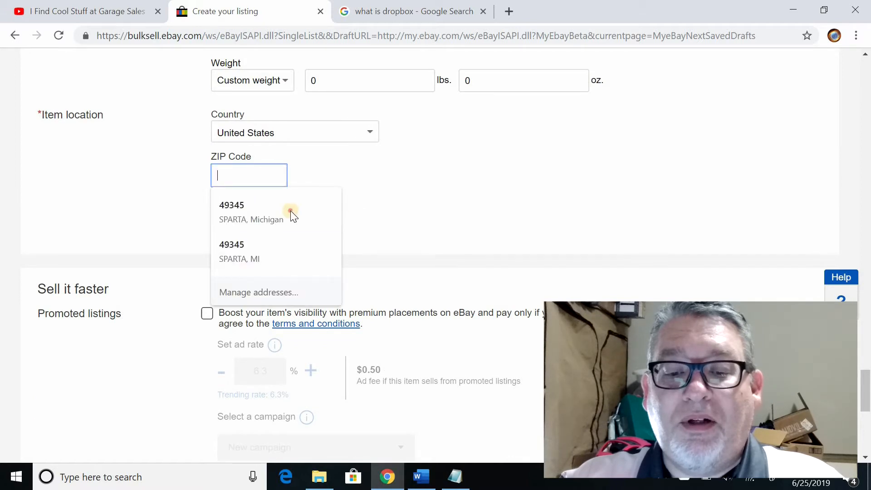
{"action": "left_click", "coordinate": [248, 213]}
Turn on promoted listings for the item in the Sell it faster section.
{"action": "scroll", "coordinate": [181, 151], "scroll_direction": "down", "scroll_amount": 2}
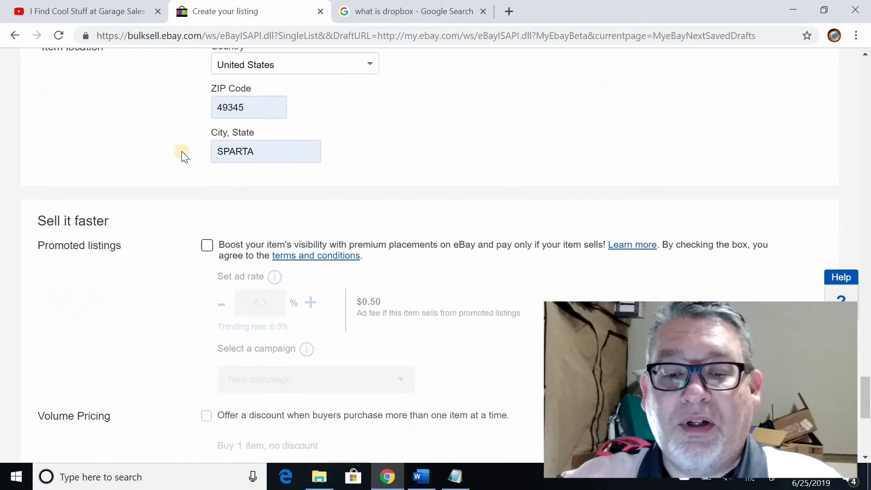
{"action": "scroll", "coordinate": [181, 151], "scroll_direction": "down", "scroll_amount": 3}
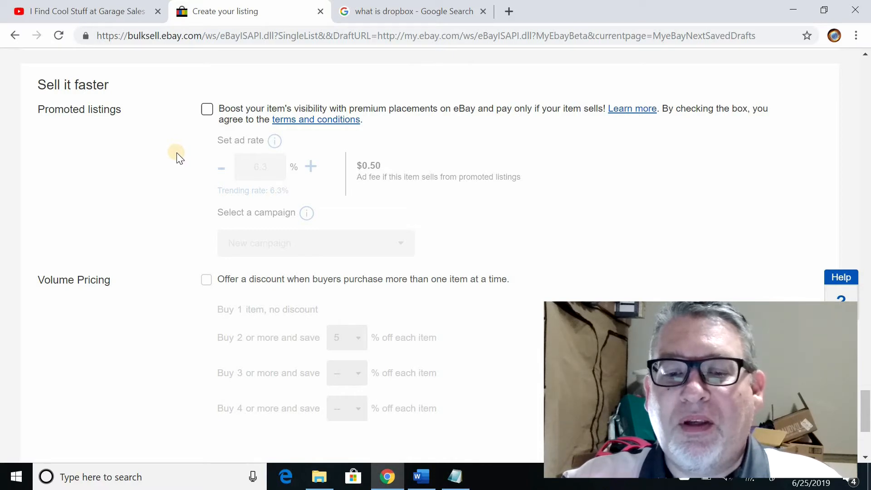
{"action": "scroll", "coordinate": [180, 157], "scroll_direction": "up", "scroll_amount": 1}
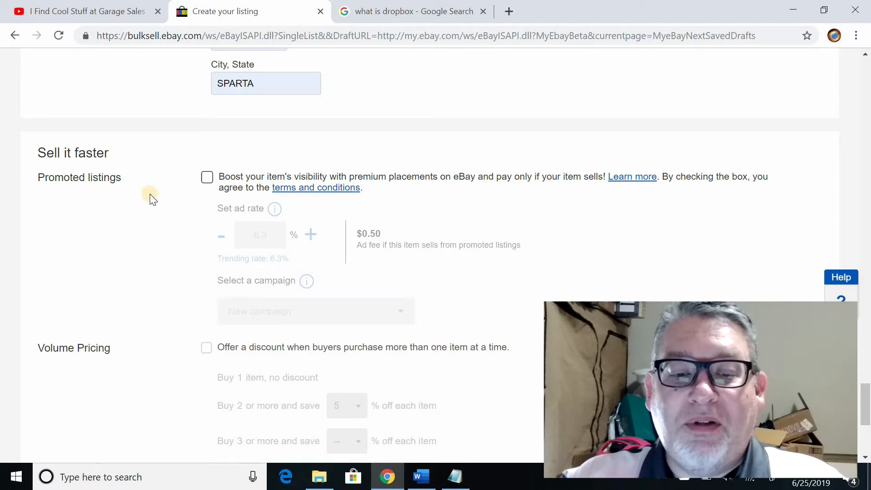
{"action": "left_click", "coordinate": [205, 212]}
{"action": "scroll", "coordinate": [202, 164], "scroll_direction": "down", "scroll_amount": 1}
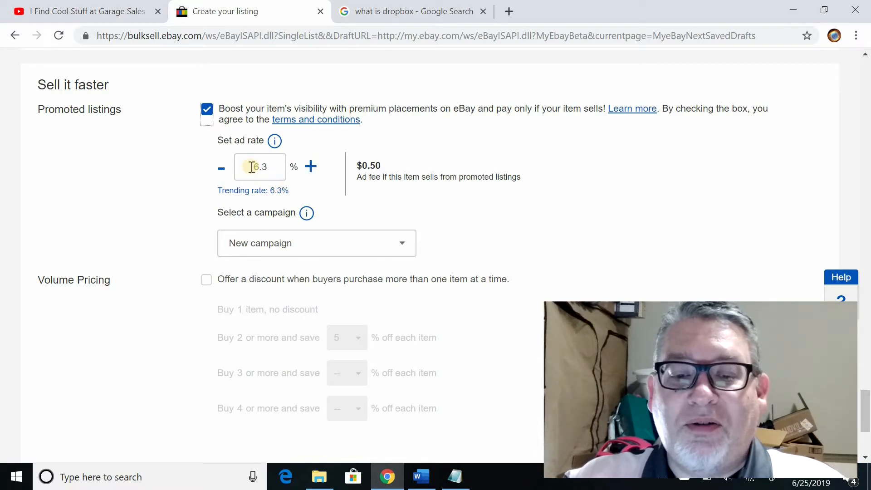
Set the promoted listing's ad rate to 1%.
{"action": "left_click", "coordinate": [220, 168]}
{"action": "left_click", "coordinate": [221, 168]}
{"action": "left_click", "coordinate": [220, 168]}
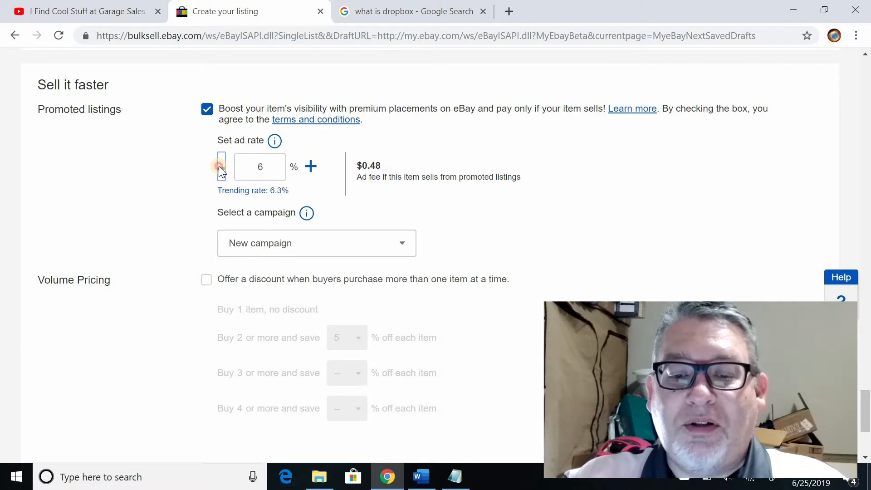
{"action": "left_click", "coordinate": [220, 168]}
{"action": "left_click", "coordinate": [220, 167]}
{"action": "left_click", "coordinate": [221, 168]}
{"action": "double_click", "coordinate": [268, 167]}
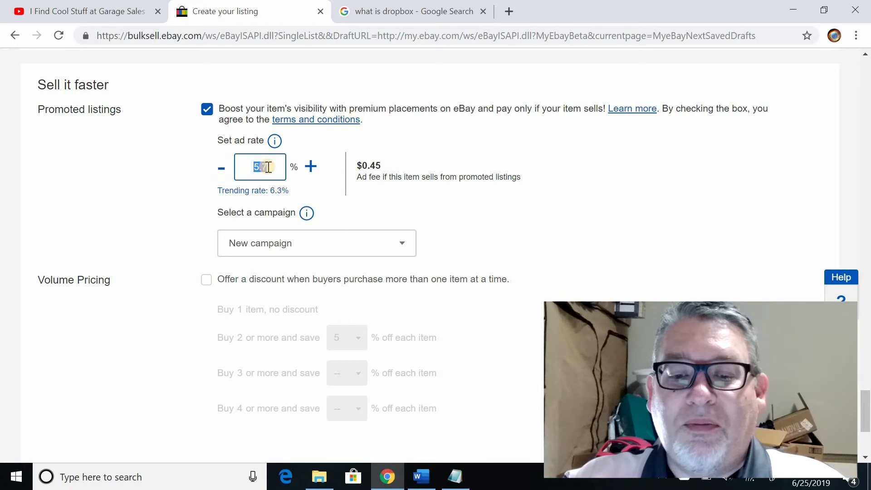
{"action": "type", "text": "1"}
{"action": "left_click", "coordinate": [188, 180]}
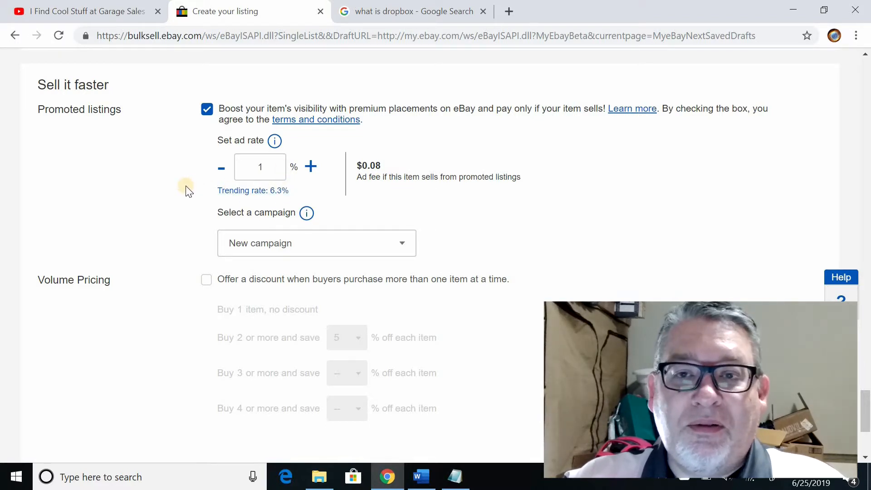
Review the campaign, volume pricing and fees, and recheck the listing's quantity and shipping details.
{"action": "scroll", "coordinate": [187, 188], "scroll_direction": "down", "scroll_amount": 1}
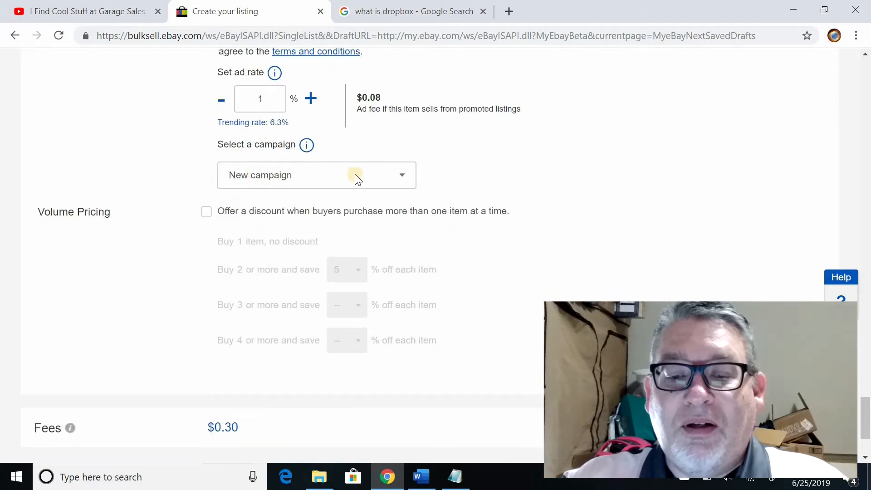
{"action": "scroll", "coordinate": [165, 207], "scroll_direction": "down", "scroll_amount": 1}
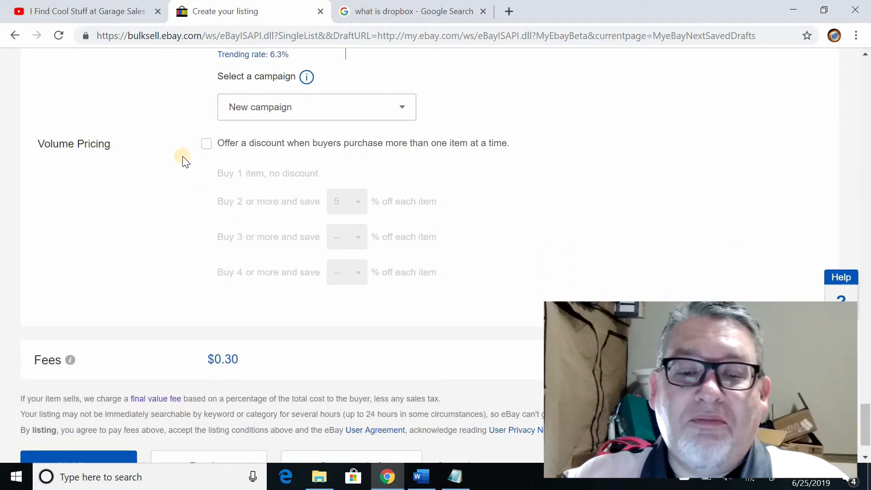
{"action": "scroll", "coordinate": [184, 160], "scroll_direction": "up", "scroll_amount": 10}
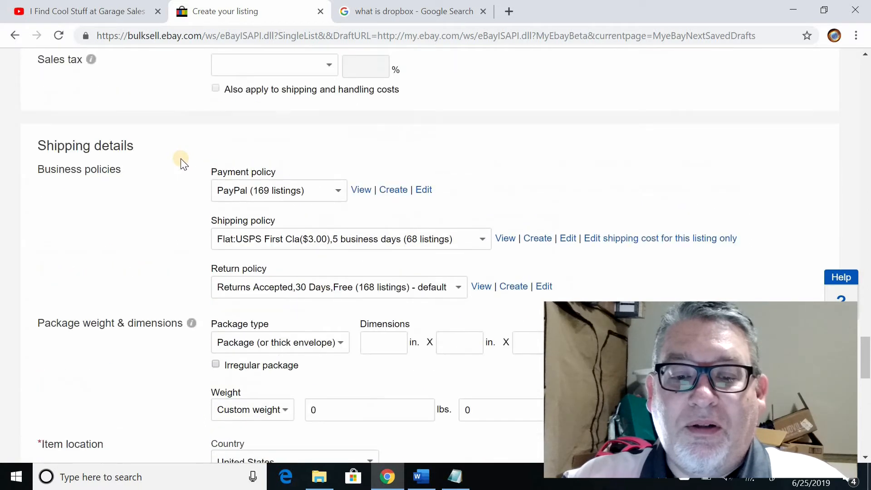
{"action": "scroll", "coordinate": [183, 160], "scroll_direction": "up", "scroll_amount": 5}
{"action": "scroll", "coordinate": [218, 164], "scroll_direction": "down", "scroll_amount": 2}
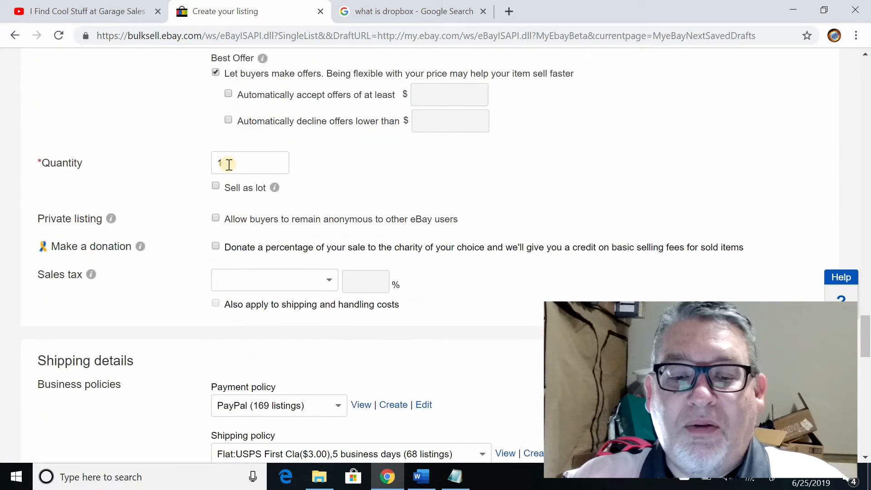
{"action": "scroll", "coordinate": [181, 222], "scroll_direction": "down", "scroll_amount": 3}
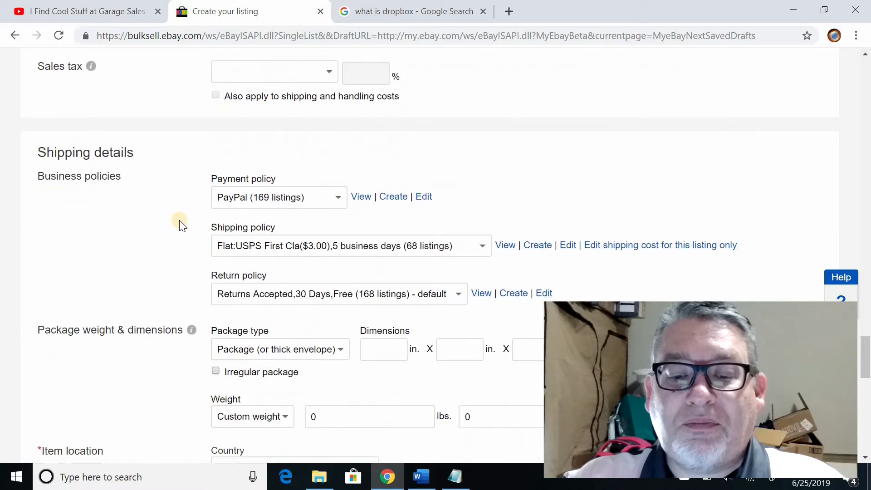
Try out the volume pricing discount for buyers purchasing more than one item, switching it on and off again.
{"action": "scroll", "coordinate": [182, 222], "scroll_direction": "down", "scroll_amount": 10}
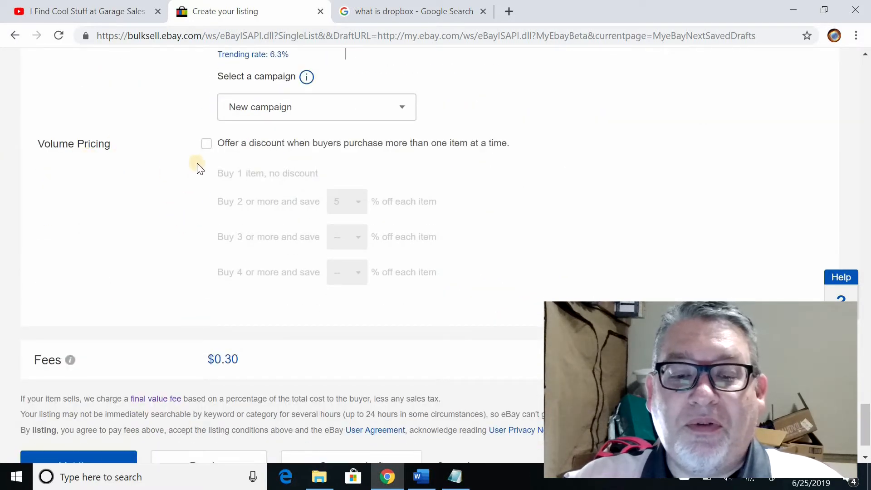
{"action": "left_click", "coordinate": [207, 145]}
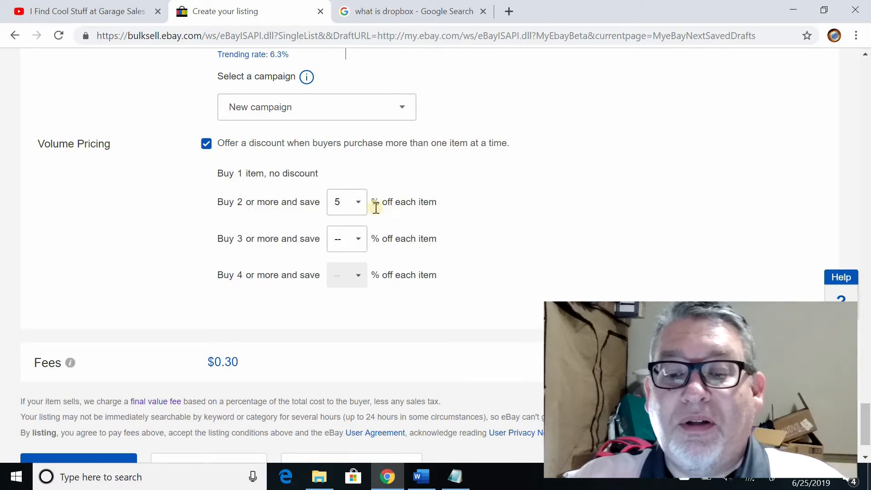
{"action": "left_click", "coordinate": [207, 144]}
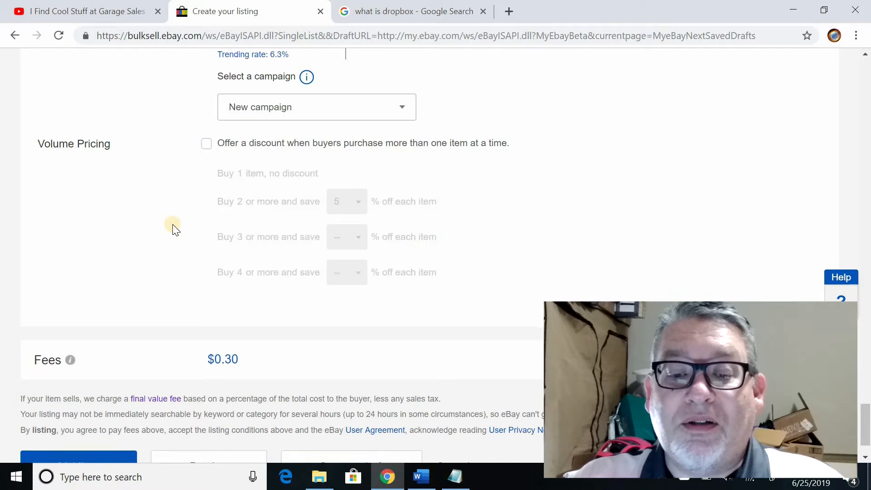
{"action": "scroll", "coordinate": [173, 228], "scroll_direction": "down", "scroll_amount": 2}
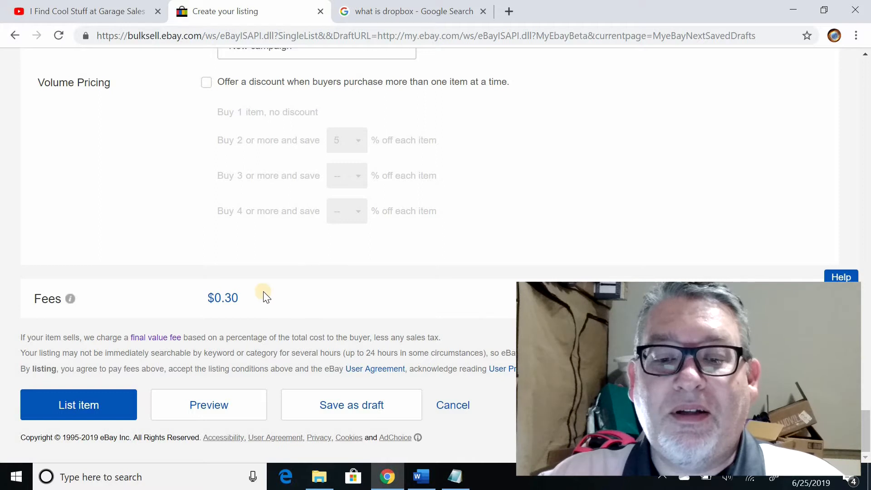
Turn on the bold title option for search results and check its effect on the listing fees.
{"action": "scroll", "coordinate": [206, 249], "scroll_direction": "up", "scroll_amount": 15}
{"action": "scroll", "coordinate": [207, 250], "scroll_direction": "up", "scroll_amount": 20}
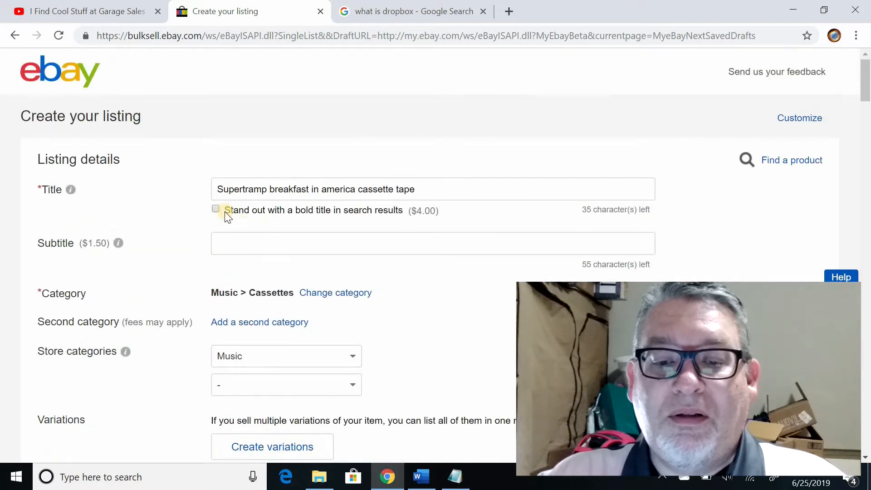
{"action": "left_click", "coordinate": [216, 209]}
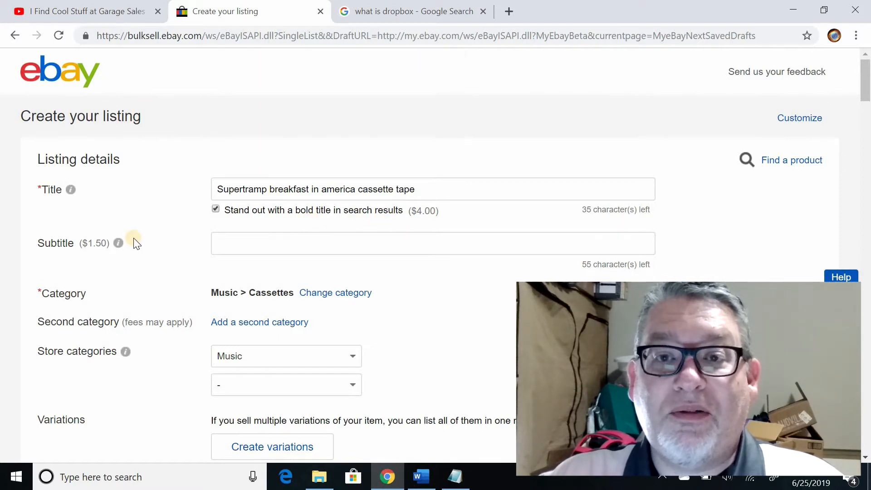
{"action": "scroll", "coordinate": [173, 277], "scroll_direction": "down", "scroll_amount": 20}
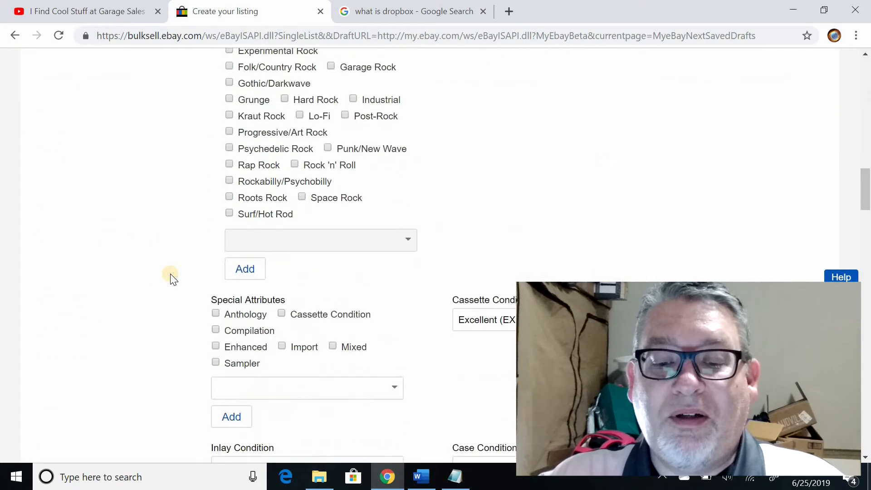
{"action": "scroll", "coordinate": [172, 277], "scroll_direction": "down", "scroll_amount": 20}
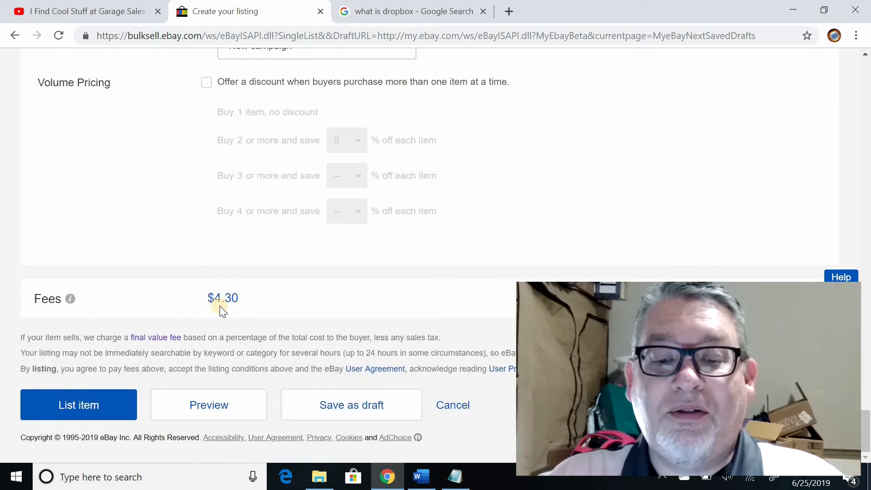
Turn off the bold title option under the listing's title.
{"action": "scroll", "coordinate": [213, 204], "scroll_direction": "up", "scroll_amount": 20}
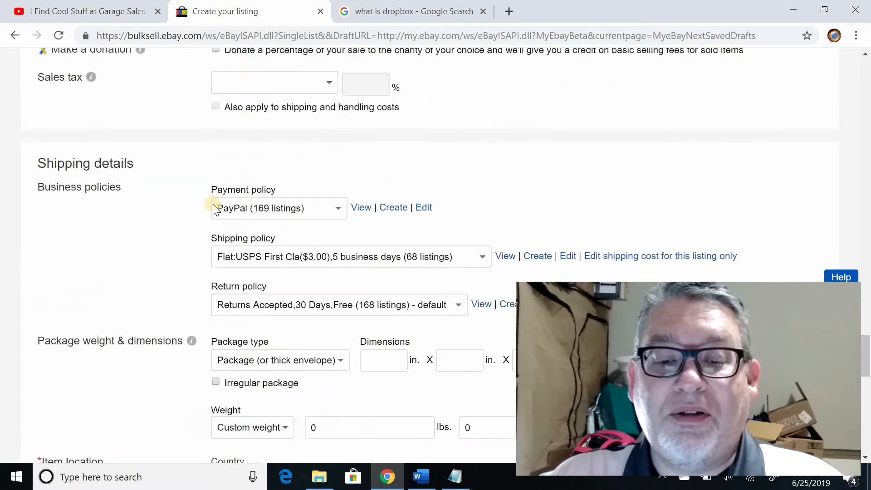
{"action": "scroll", "coordinate": [213, 204], "scroll_direction": "up", "scroll_amount": 20}
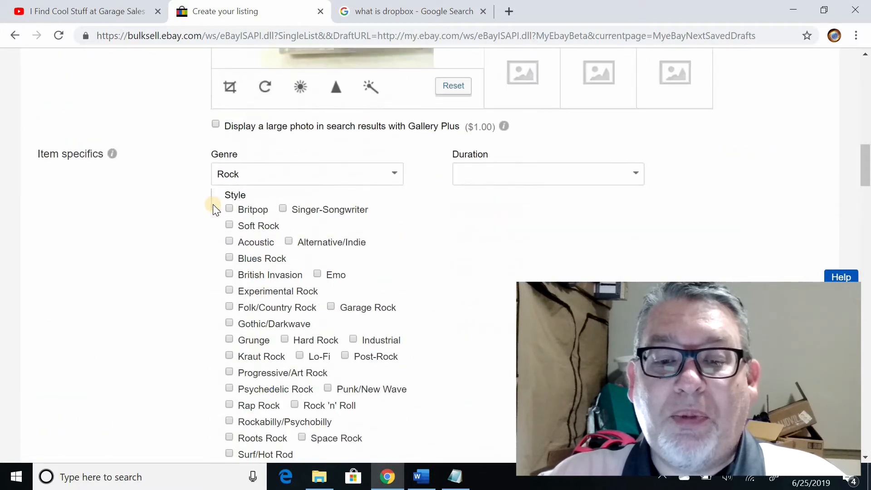
{"action": "scroll", "coordinate": [213, 204], "scroll_direction": "up", "scroll_amount": 20}
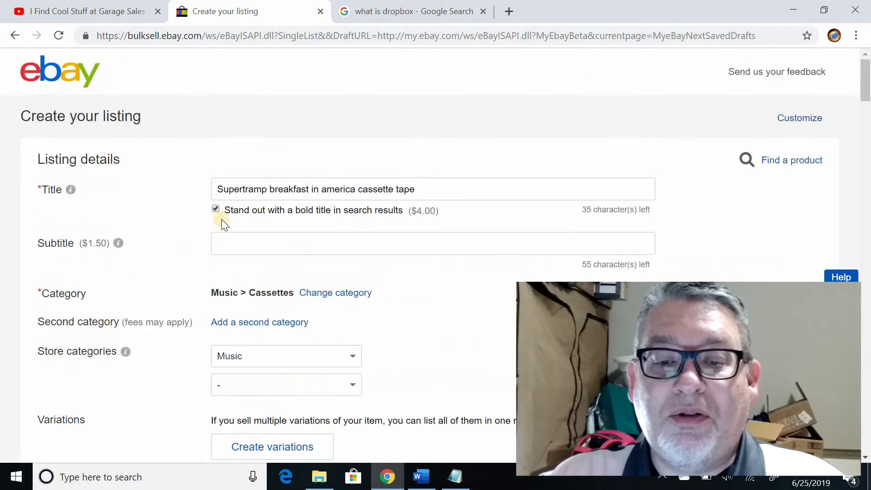
{"action": "left_click", "coordinate": [216, 209]}
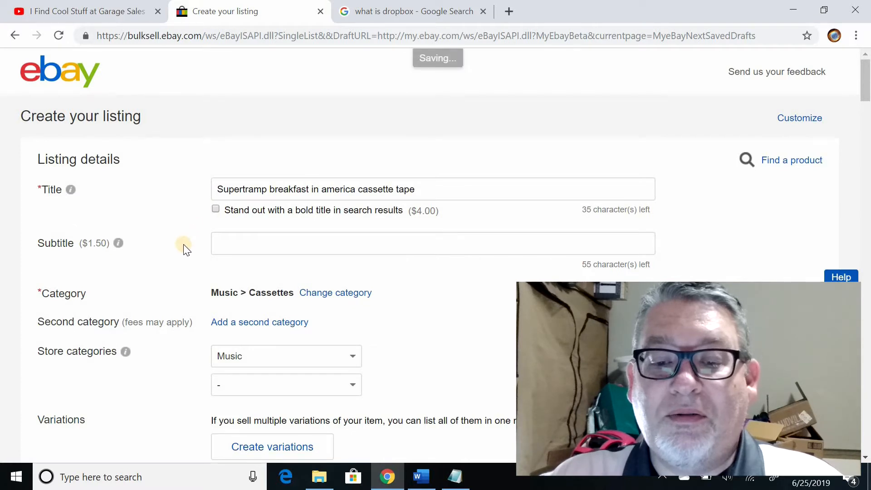
Review the listing's title, categories, UPC, condition, condition description and photos.
{"action": "scroll", "coordinate": [192, 268], "scroll_direction": "down", "scroll_amount": 2}
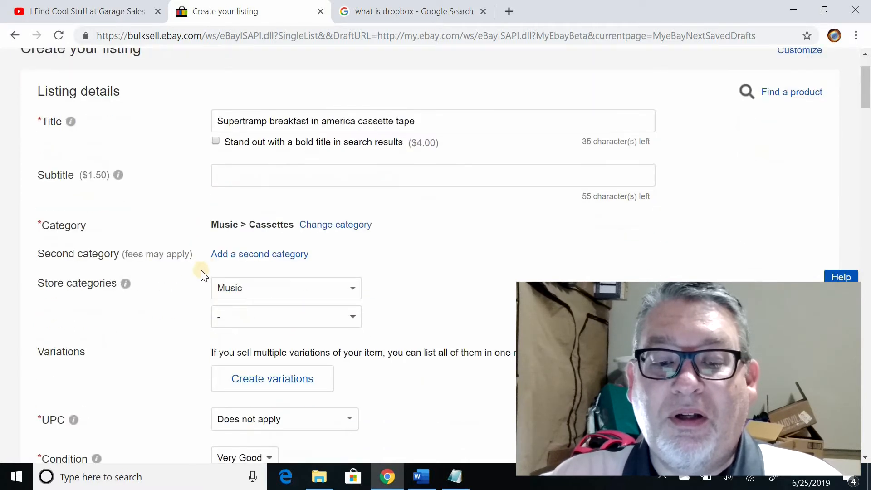
{"action": "scroll", "coordinate": [189, 265], "scroll_direction": "down", "scroll_amount": 20}
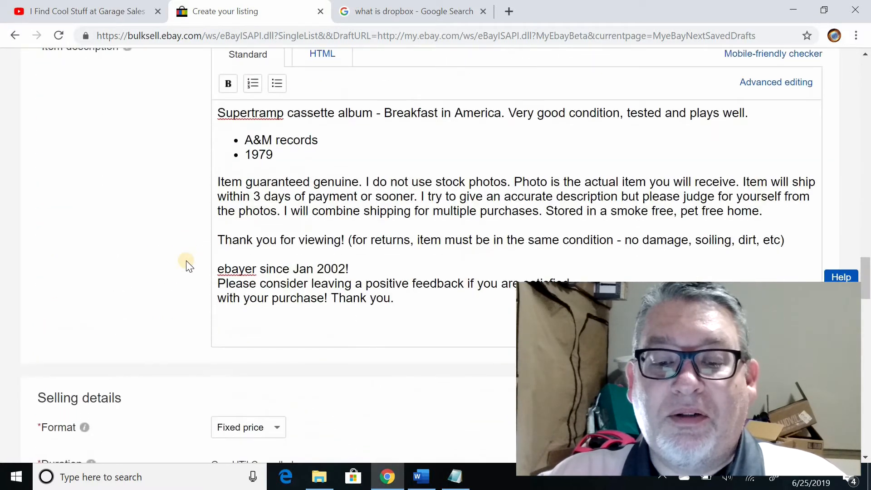
{"action": "scroll", "coordinate": [188, 266], "scroll_direction": "up", "scroll_amount": 20}
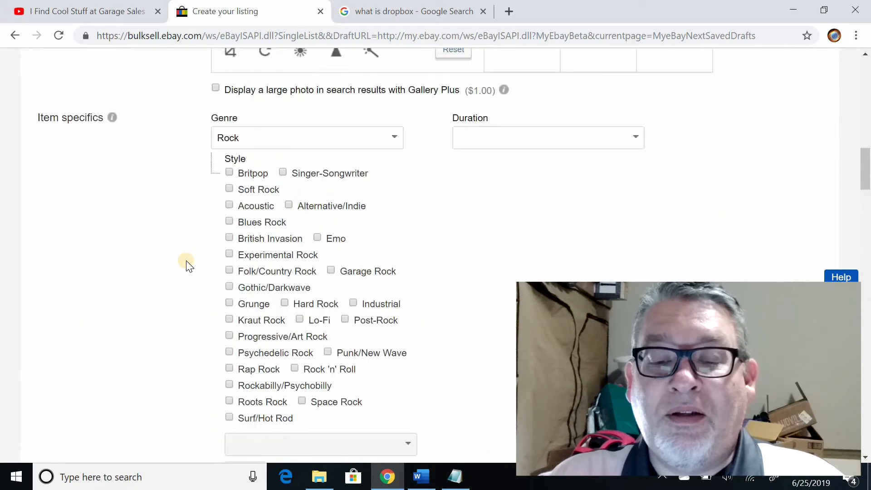
{"action": "scroll", "coordinate": [187, 264], "scroll_direction": "up", "scroll_amount": 10}
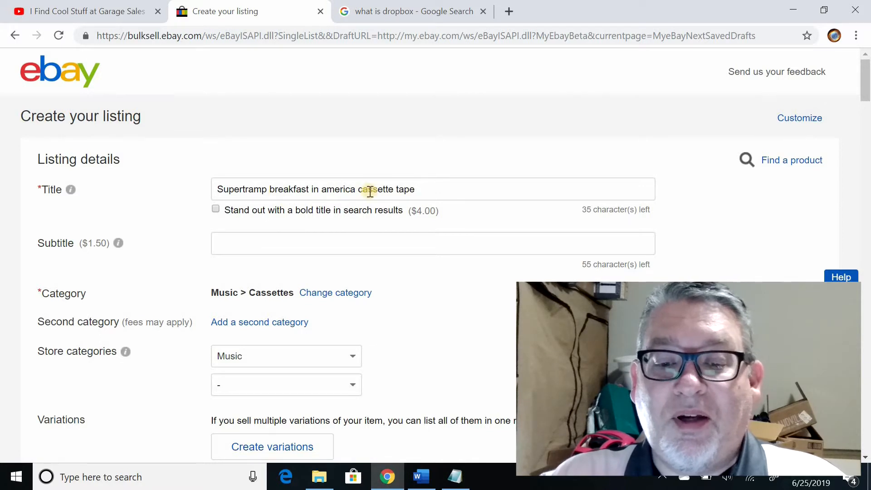
{"action": "scroll", "coordinate": [199, 248], "scroll_direction": "down", "scroll_amount": 3}
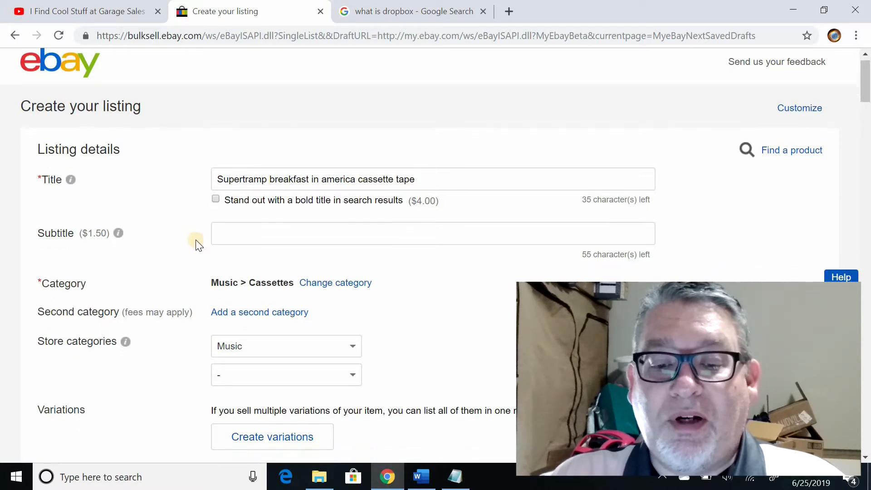
{"action": "scroll", "coordinate": [227, 204], "scroll_direction": "down", "scroll_amount": 2}
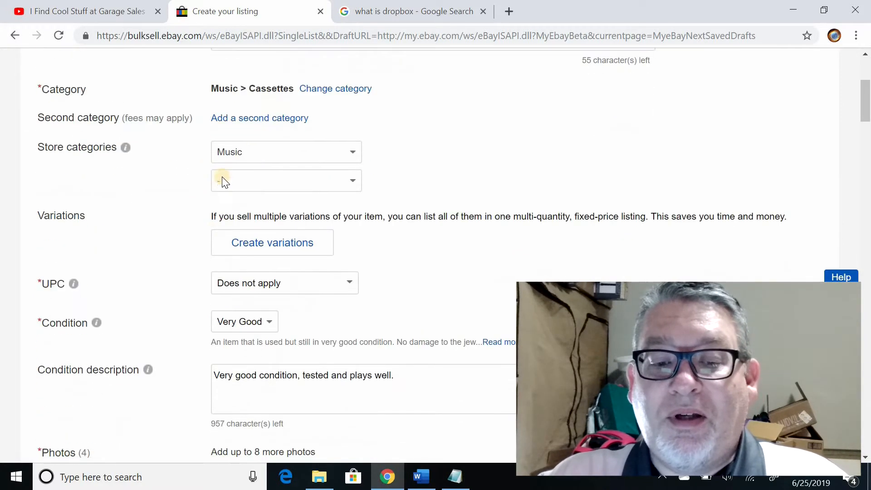
{"action": "scroll", "coordinate": [200, 224], "scroll_direction": "down", "scroll_amount": 3}
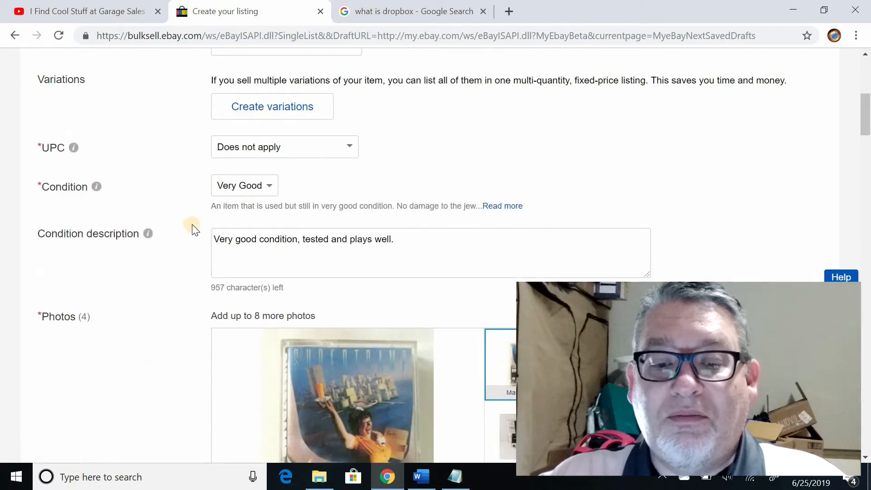
{"action": "scroll", "coordinate": [278, 216], "scroll_direction": "down", "scroll_amount": 2}
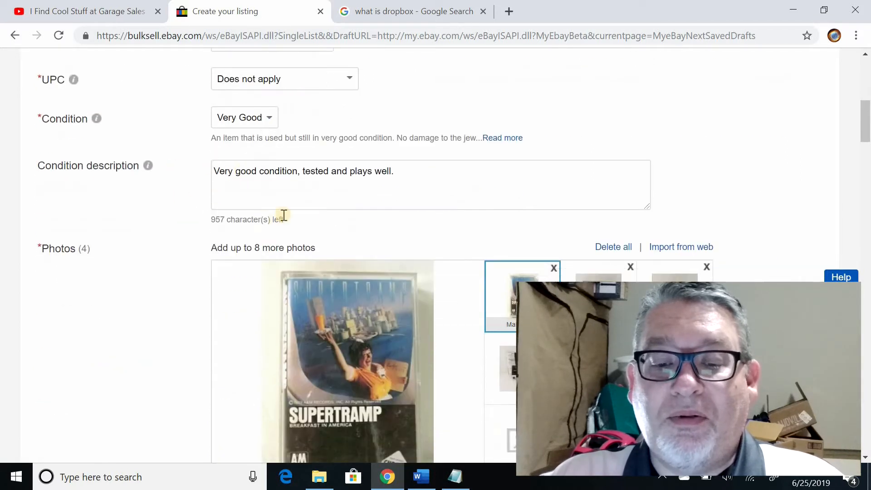
{"action": "scroll", "coordinate": [318, 204], "scroll_direction": "down", "scroll_amount": 3}
{"action": "scroll", "coordinate": [404, 192], "scroll_direction": "down", "scroll_amount": 1}
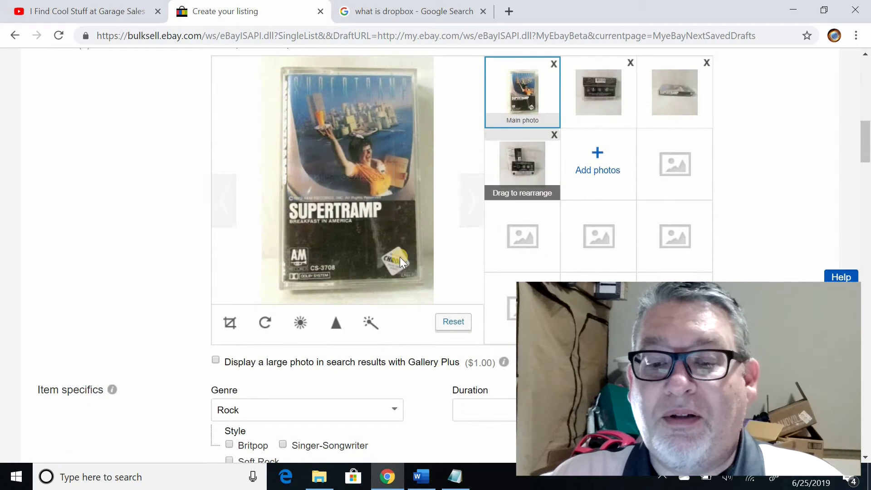
Review the listing's item specifics, item description and selling details for completeness.
{"action": "scroll", "coordinate": [249, 266], "scroll_direction": "down", "scroll_amount": 3}
{"action": "scroll", "coordinate": [165, 233], "scroll_direction": "down", "scroll_amount": 4}
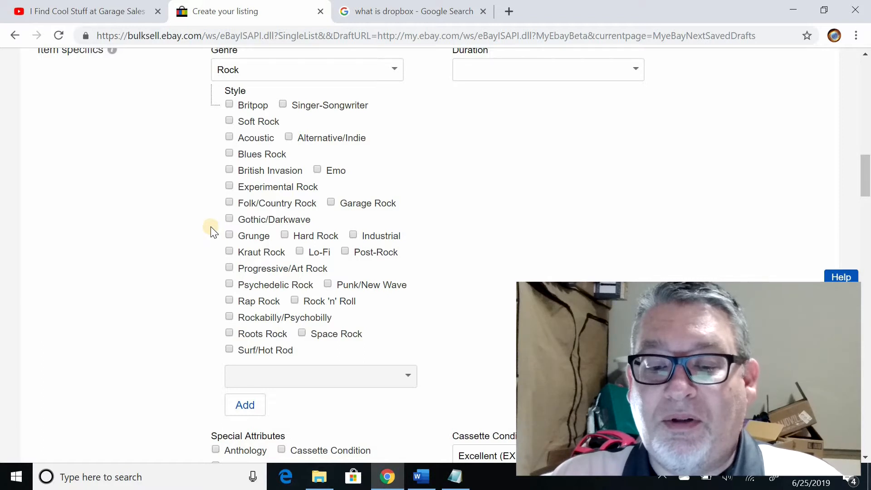
{"action": "scroll", "coordinate": [211, 229], "scroll_direction": "down", "scroll_amount": 1}
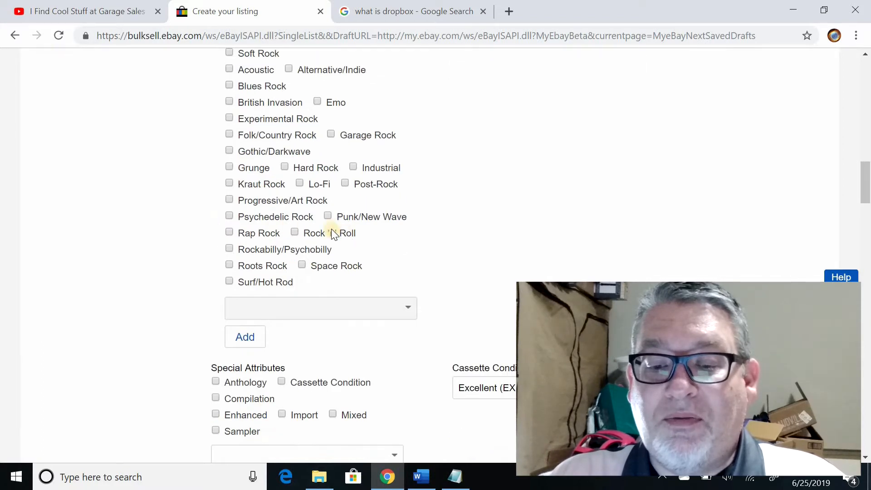
{"action": "scroll", "coordinate": [216, 286], "scroll_direction": "up", "scroll_amount": 2}
{"action": "scroll", "coordinate": [179, 251], "scroll_direction": "down", "scroll_amount": 5}
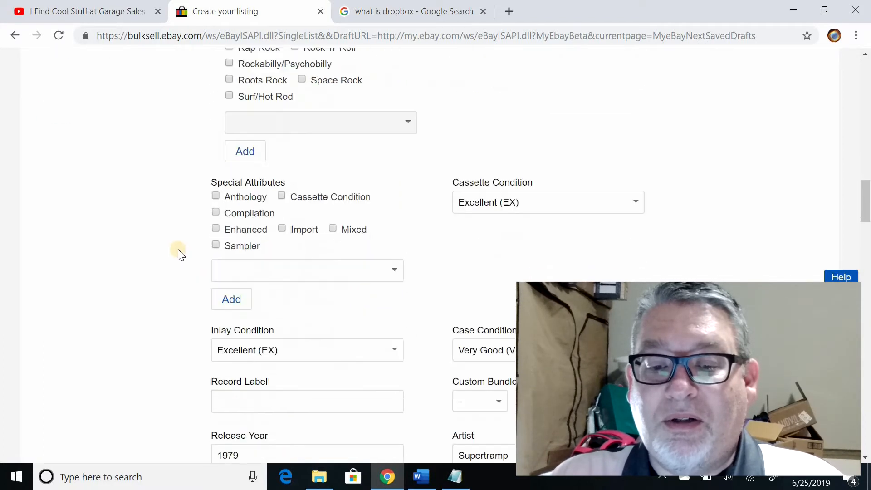
{"action": "scroll", "coordinate": [499, 199], "scroll_direction": "down", "scroll_amount": 2}
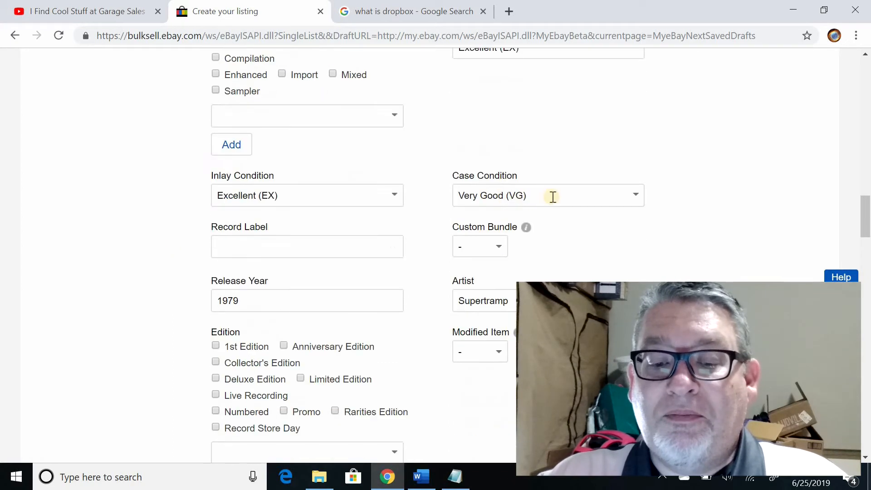
{"action": "scroll", "coordinate": [476, 236], "scroll_direction": "down", "scroll_amount": 8}
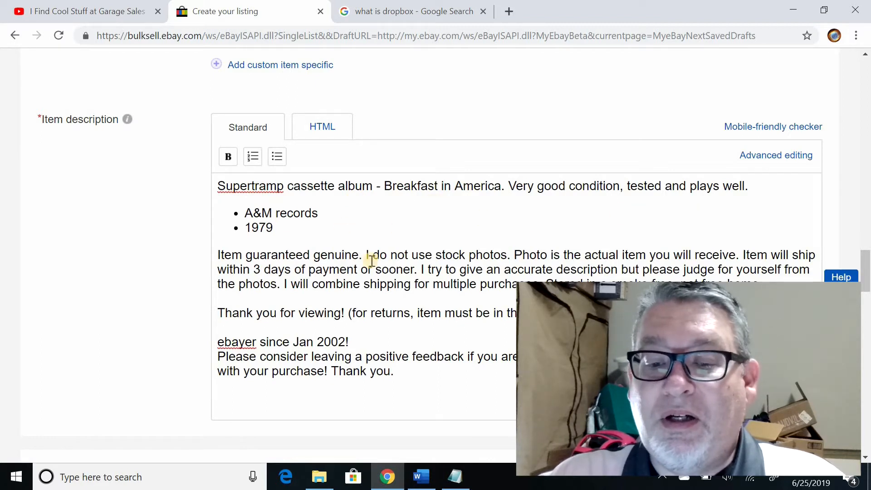
{"action": "scroll", "coordinate": [408, 265], "scroll_direction": "down", "scroll_amount": 1}
{"action": "scroll", "coordinate": [169, 274], "scroll_direction": "down", "scroll_amount": 3}
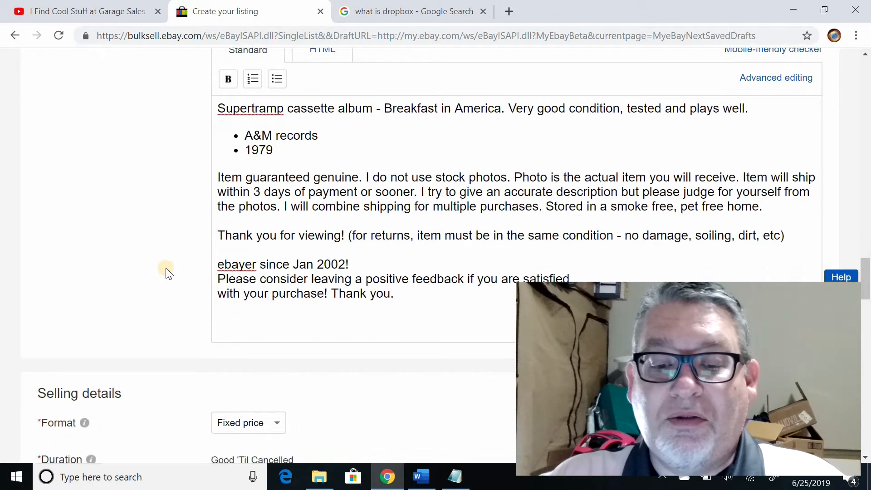
{"action": "scroll", "coordinate": [173, 249], "scroll_direction": "down", "scroll_amount": 1}
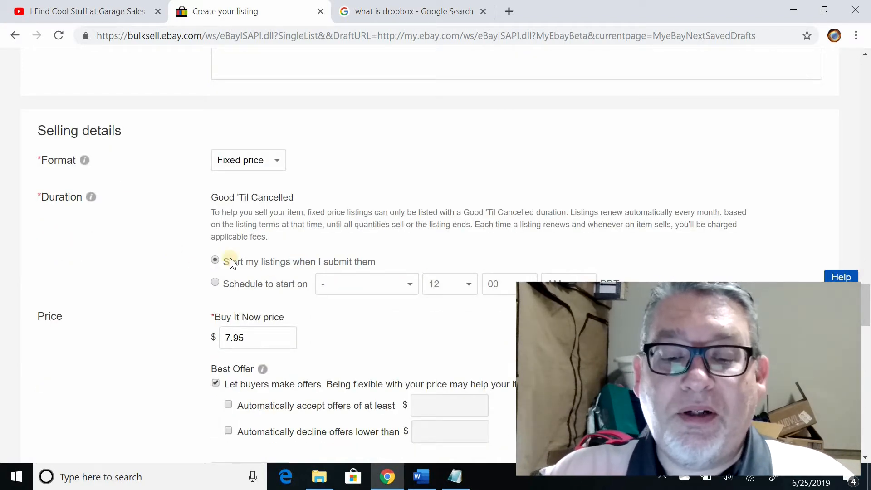
{"action": "scroll", "coordinate": [179, 258], "scroll_direction": "down", "scroll_amount": 1}
{"action": "scroll", "coordinate": [177, 254], "scroll_direction": "up", "scroll_amount": 1}
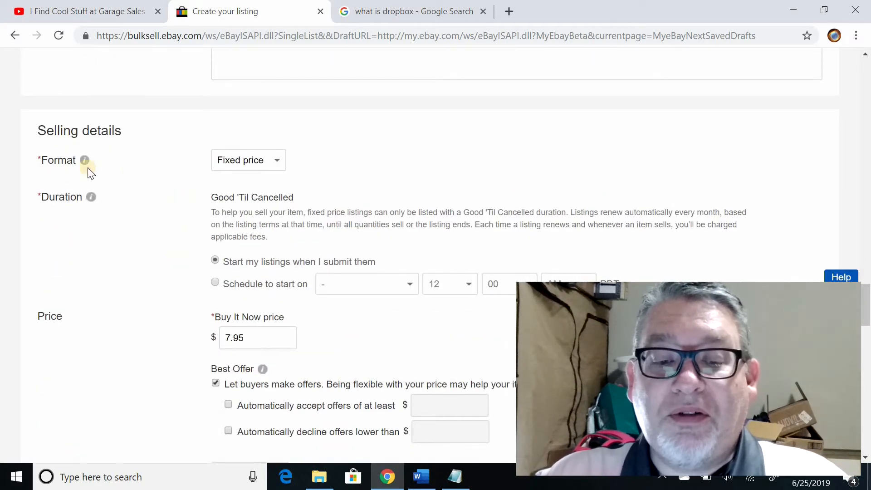
Change the listing format to Auction-style and set the starting price to $7.95.
{"action": "left_click", "coordinate": [274, 161]}
{"action": "left_click", "coordinate": [262, 178]}
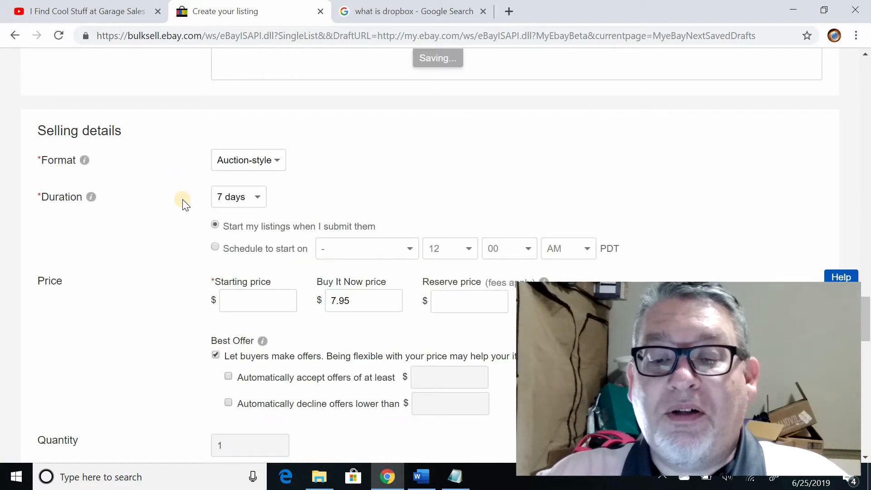
{"action": "scroll", "coordinate": [213, 236], "scroll_direction": "down", "scroll_amount": 1}
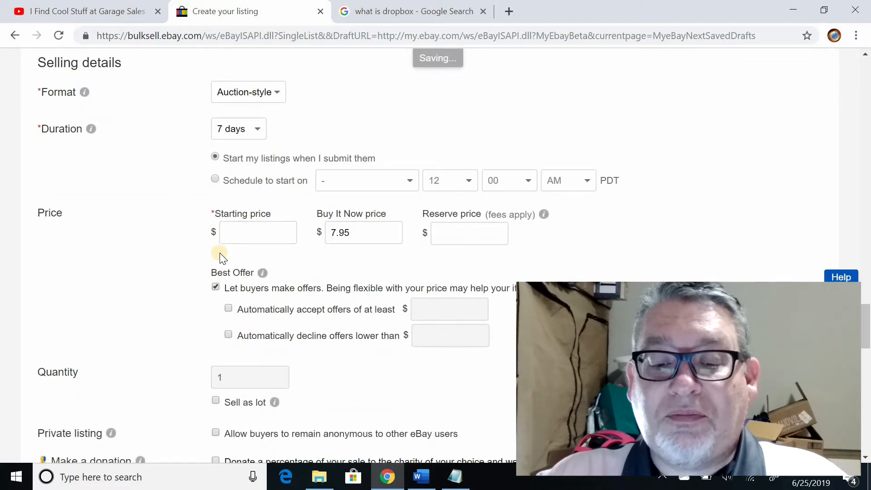
{"action": "left_click", "coordinate": [242, 235]}
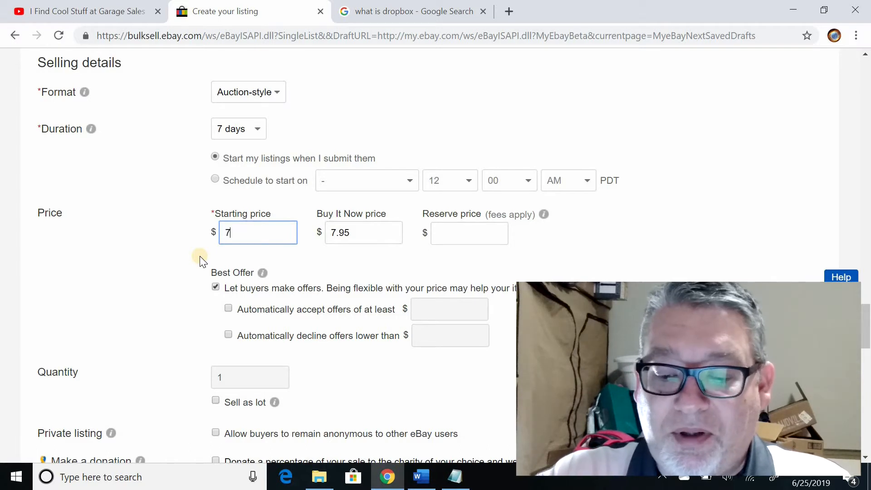
{"action": "type", "text": "95"}
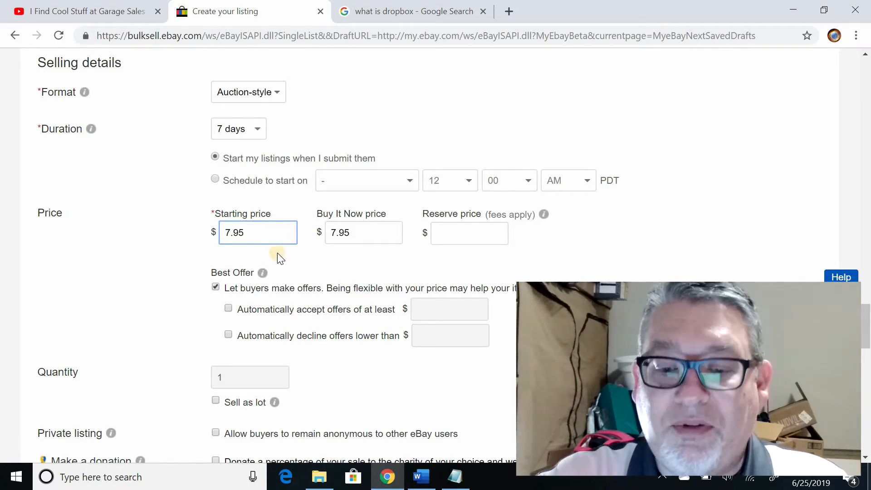
Clear the Buy It Now price of the auction listing.
{"action": "key", "text": "Tab"}
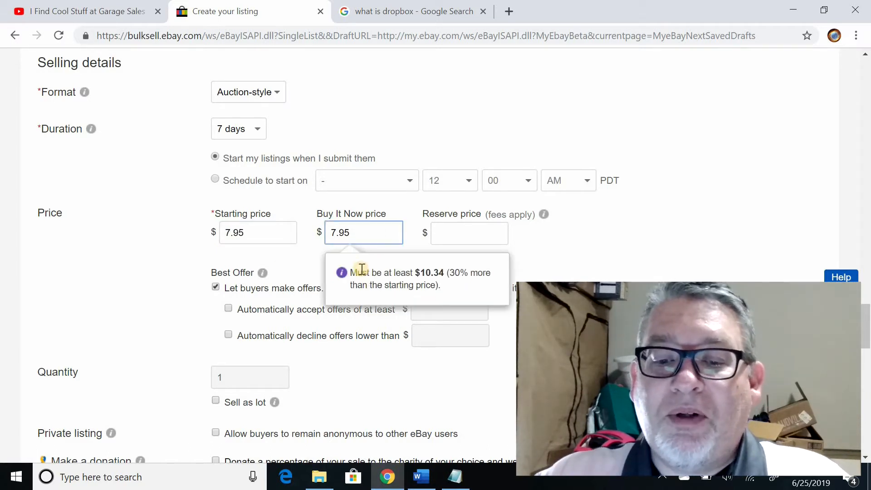
{"action": "key", "text": "BackSpace"}
{"action": "key", "text": "BackSpace"}
{"action": "key", "text": "BackSpace"}
{"action": "key", "text": "BackSpace"}
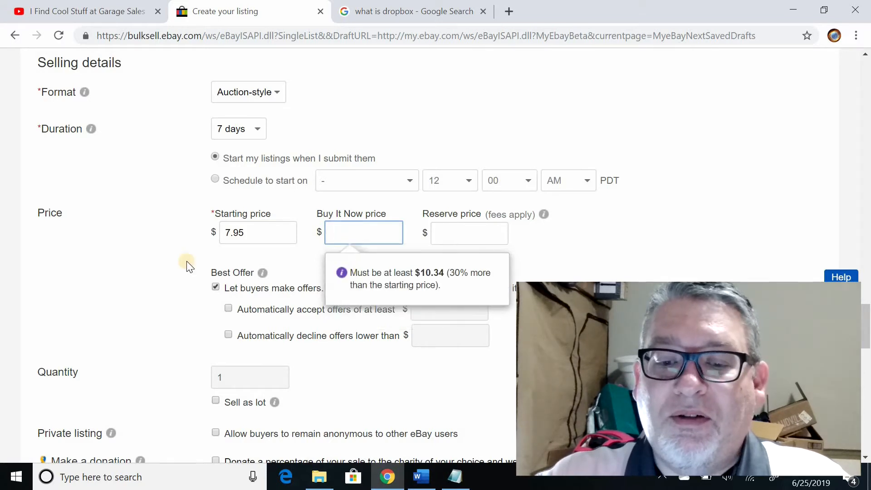
Look through the duration options available for the auction-style listing.
{"action": "left_click", "coordinate": [183, 238]}
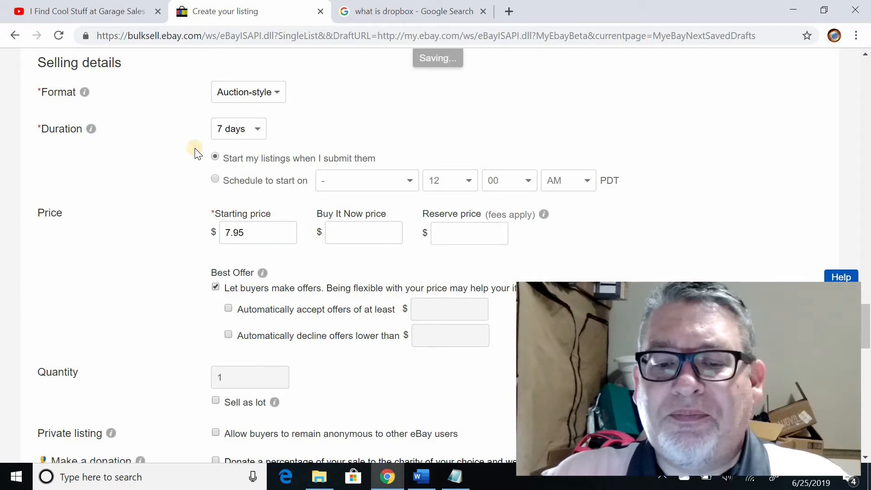
{"action": "left_click", "coordinate": [257, 130]}
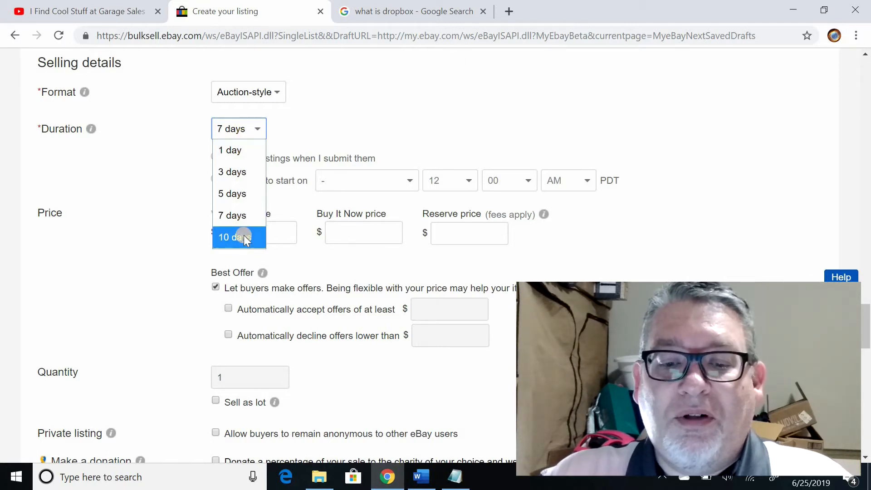
{"action": "left_click", "coordinate": [190, 186]}
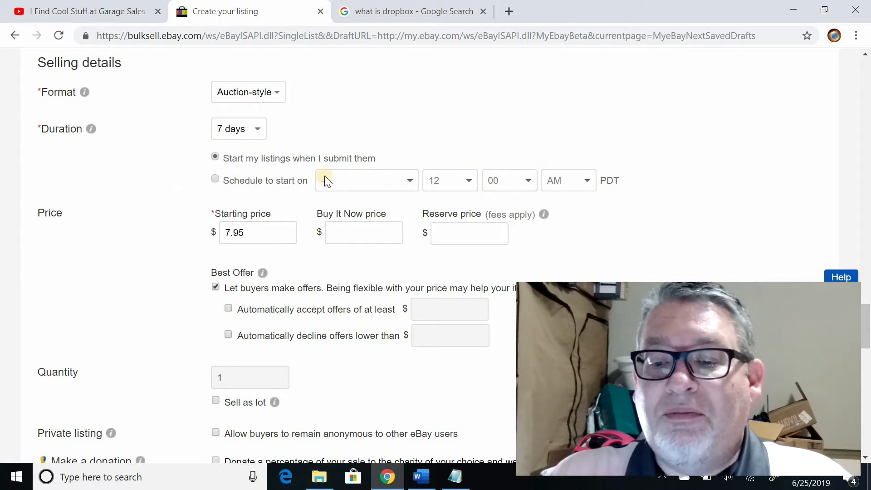
Turn off the Best Offer option that lets buyers make offers on the auction listing.
{"action": "scroll", "coordinate": [286, 168], "scroll_direction": "down", "scroll_amount": 1}
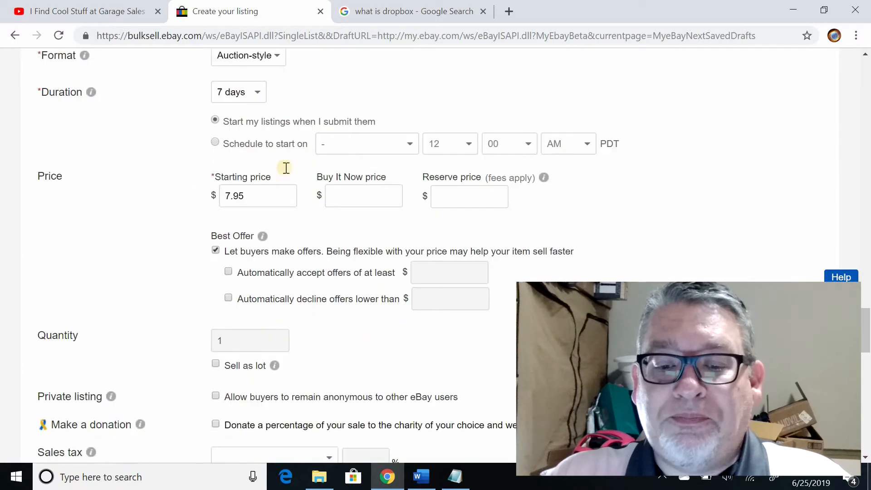
{"action": "scroll", "coordinate": [286, 168], "scroll_direction": "down", "scroll_amount": 1}
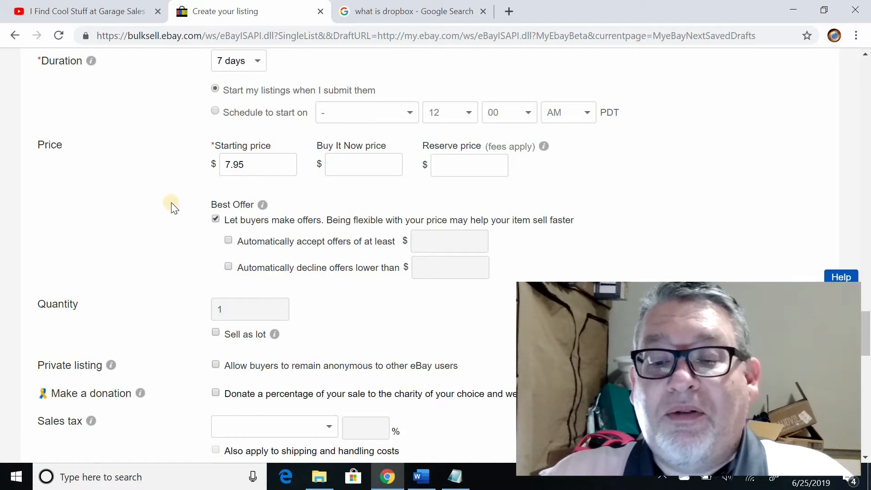
{"action": "scroll", "coordinate": [170, 203], "scroll_direction": "down", "scroll_amount": 1}
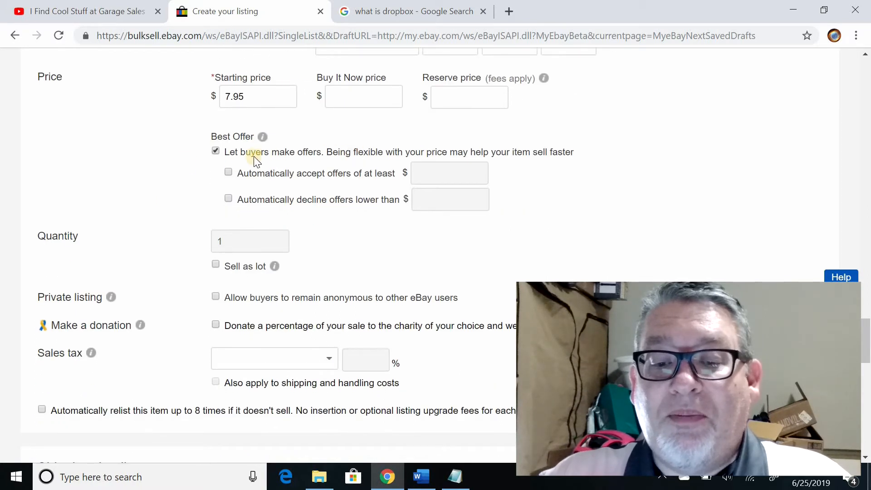
{"action": "left_click", "coordinate": [216, 152]}
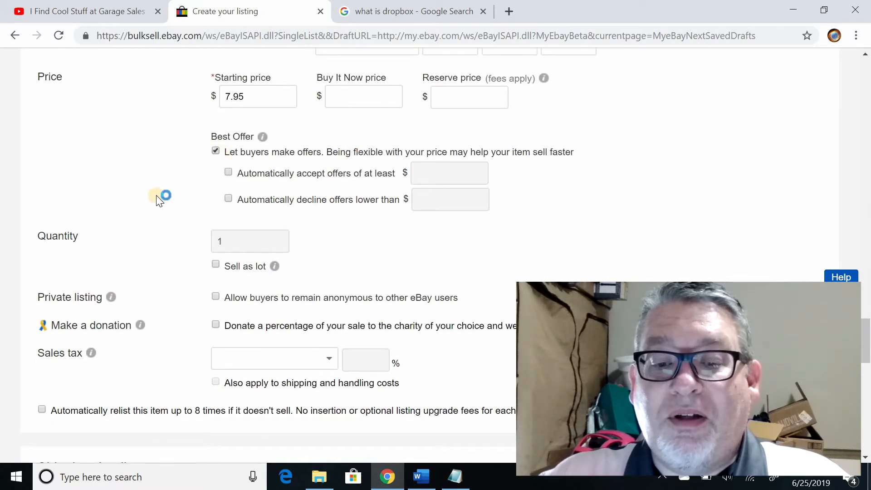
{"action": "scroll", "coordinate": [168, 196], "scroll_direction": "down", "scroll_amount": 1}
Review the auction listing's selling details, shipping policies, item location, promotion options and listing fees.
{"action": "scroll", "coordinate": [283, 182], "scroll_direction": "up", "scroll_amount": 2}
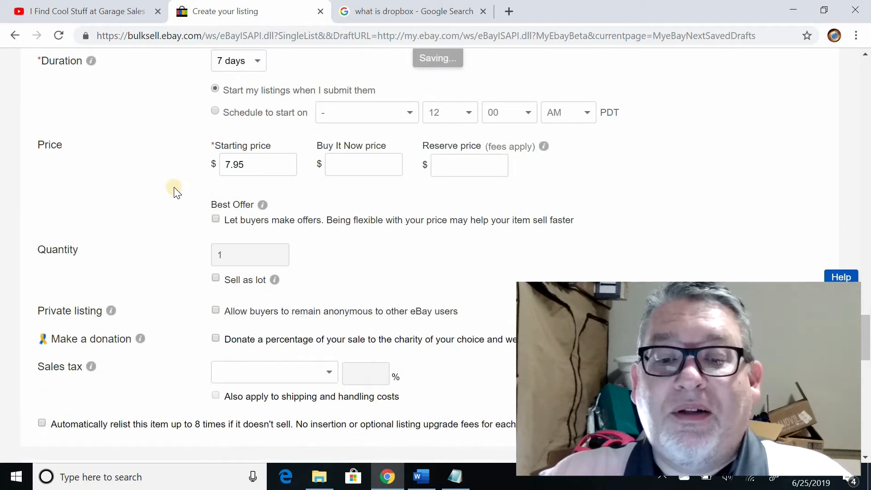
{"action": "scroll", "coordinate": [174, 190], "scroll_direction": "up", "scroll_amount": 1}
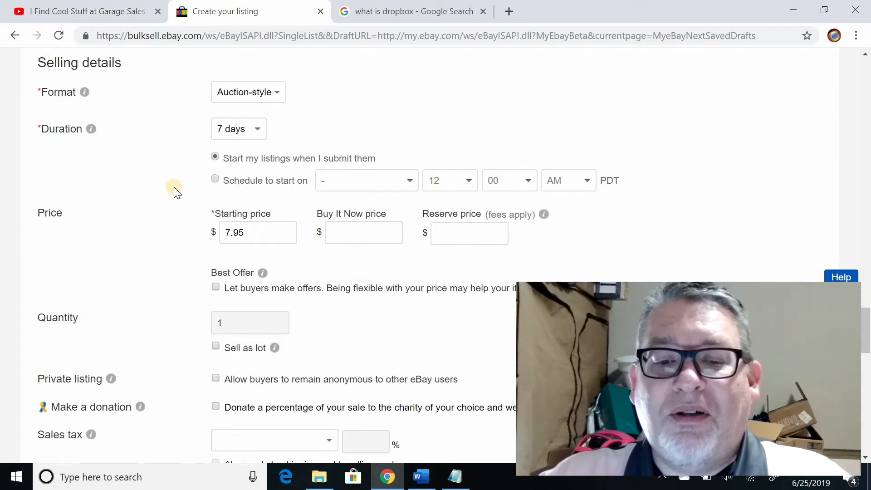
{"action": "scroll", "coordinate": [174, 190], "scroll_direction": "up", "scroll_amount": 1}
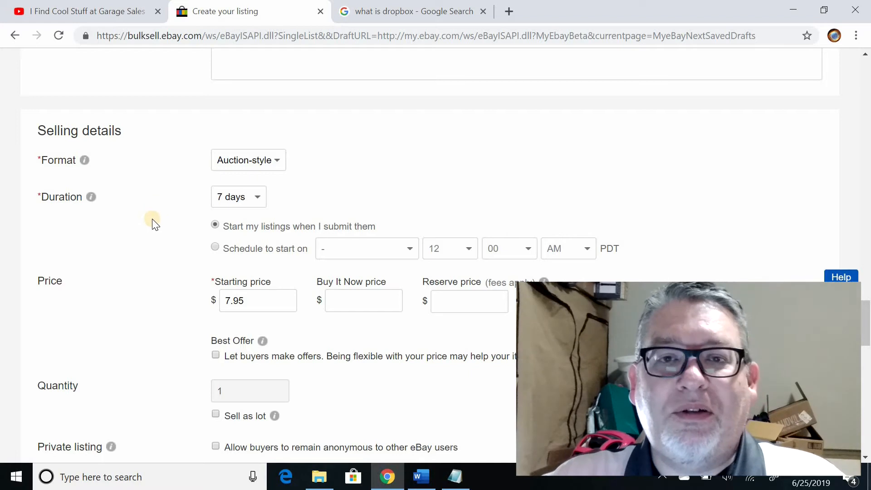
{"action": "scroll", "coordinate": [161, 213], "scroll_direction": "down", "scroll_amount": 5}
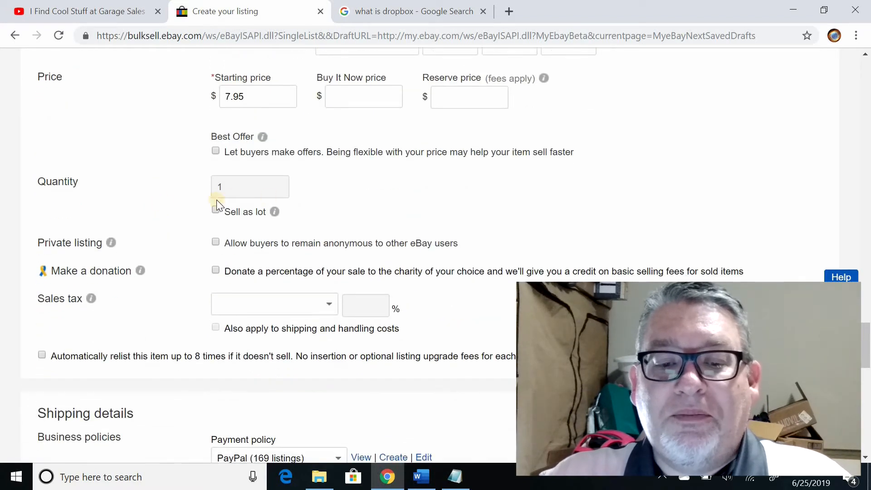
{"action": "scroll", "coordinate": [182, 229], "scroll_direction": "down", "scroll_amount": 2}
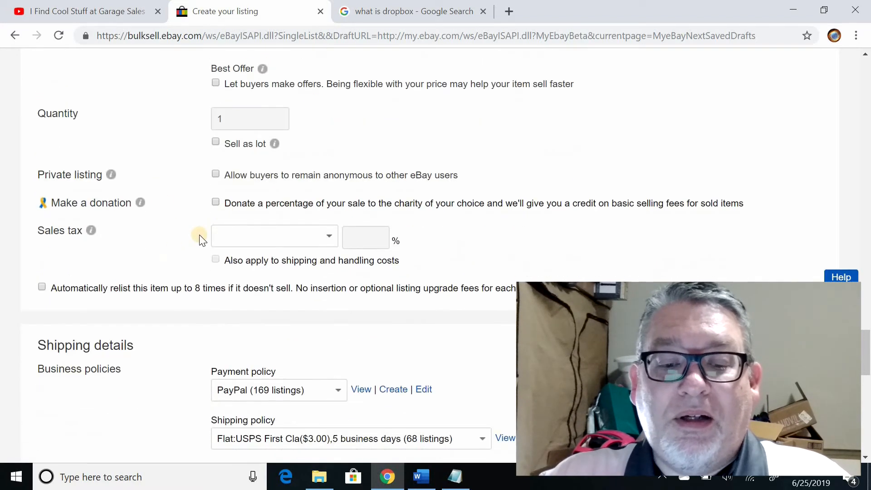
{"action": "scroll", "coordinate": [288, 226], "scroll_direction": "down", "scroll_amount": 2}
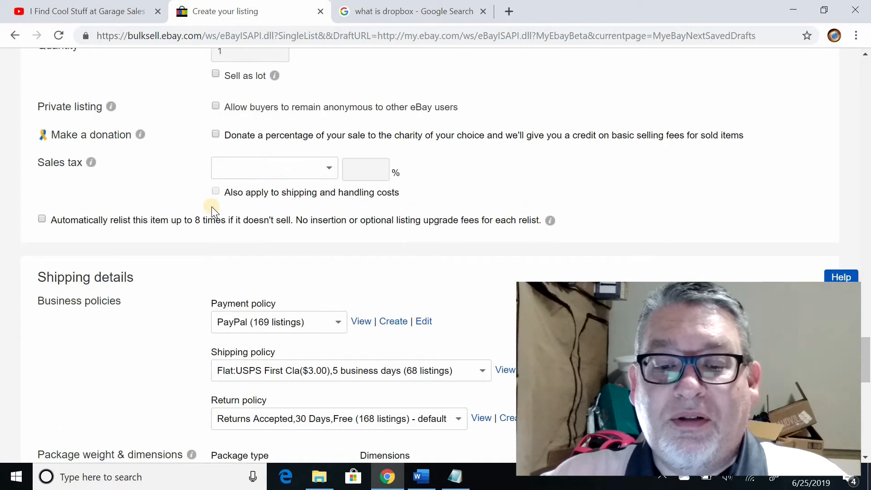
{"action": "scroll", "coordinate": [209, 229], "scroll_direction": "down", "scroll_amount": 6}
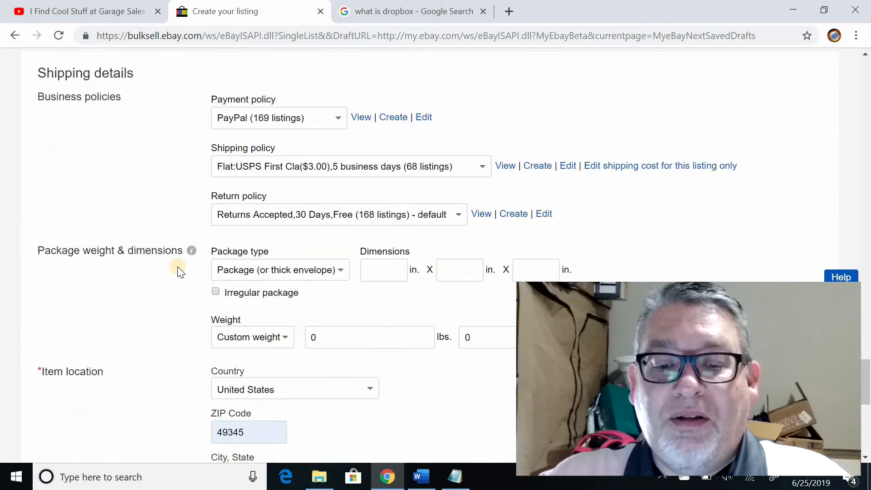
{"action": "scroll", "coordinate": [181, 271], "scroll_direction": "down", "scroll_amount": 5}
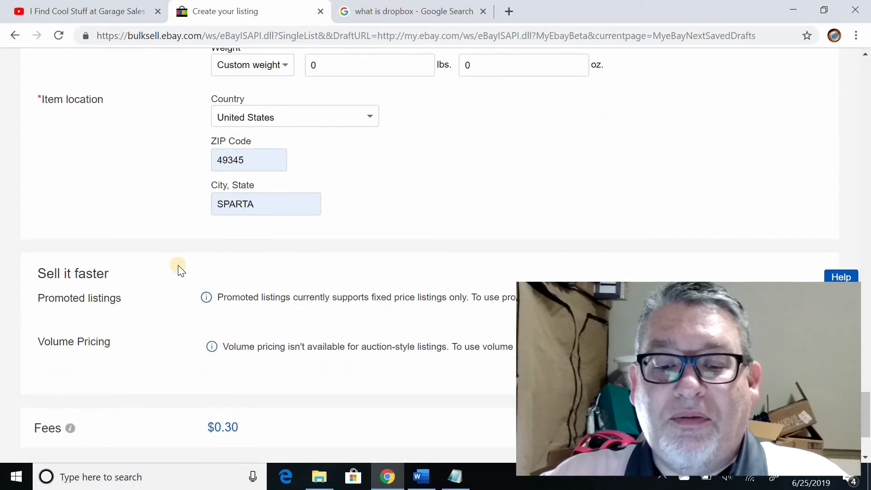
{"action": "scroll", "coordinate": [178, 268], "scroll_direction": "down", "scroll_amount": 2}
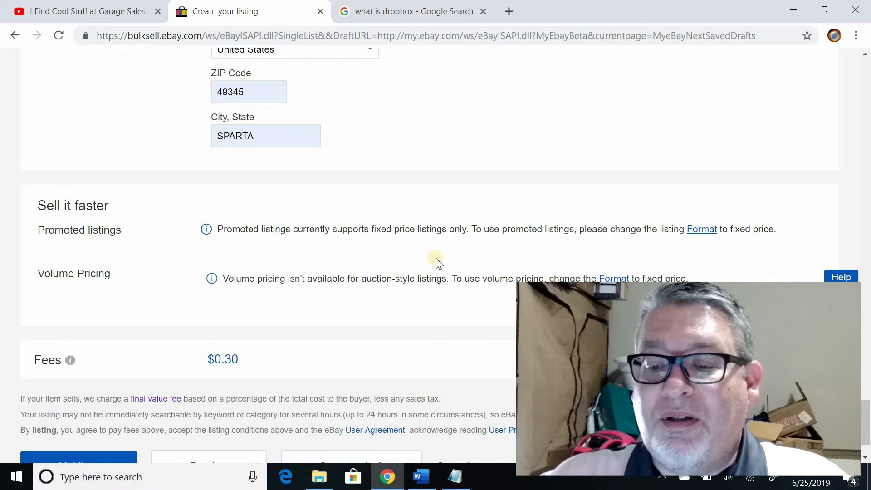
{"action": "scroll", "coordinate": [185, 330], "scroll_direction": "down", "scroll_amount": 1}
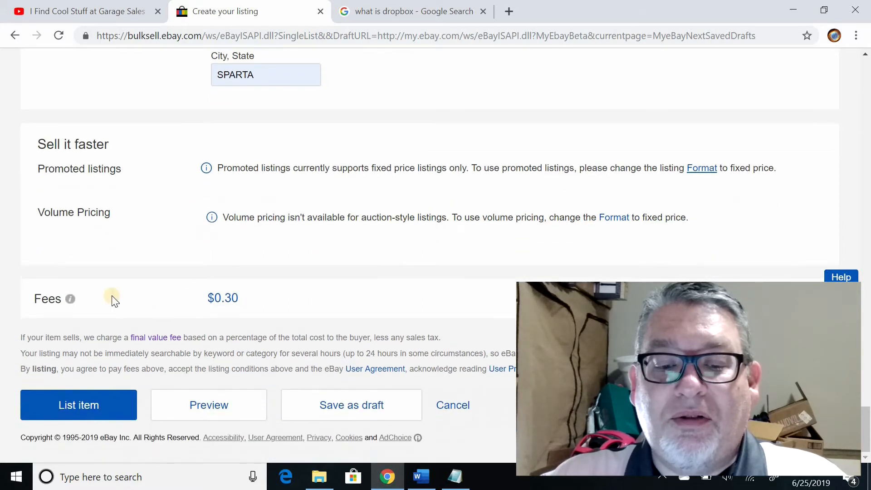
Change the listing format to Fixed price and set the Buy It Now price to $7.95.
{"action": "scroll", "coordinate": [164, 259], "scroll_direction": "up", "scroll_amount": 15}
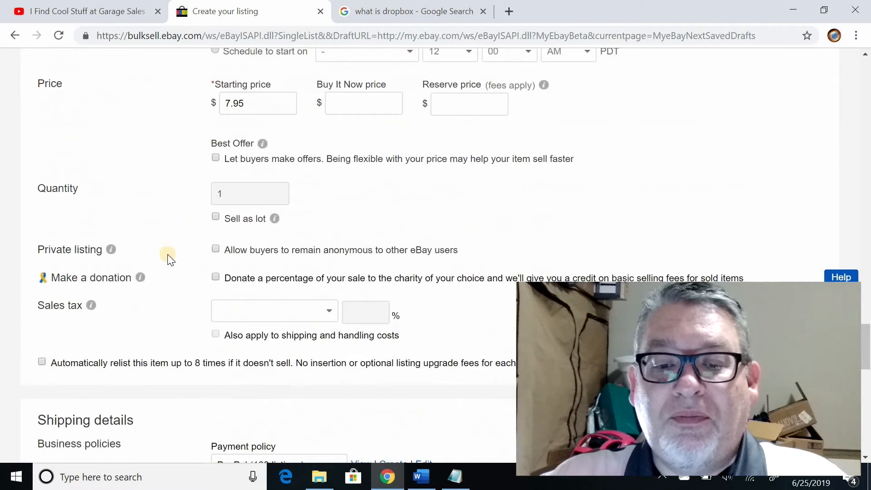
{"action": "scroll", "coordinate": [168, 259], "scroll_direction": "up", "scroll_amount": 3}
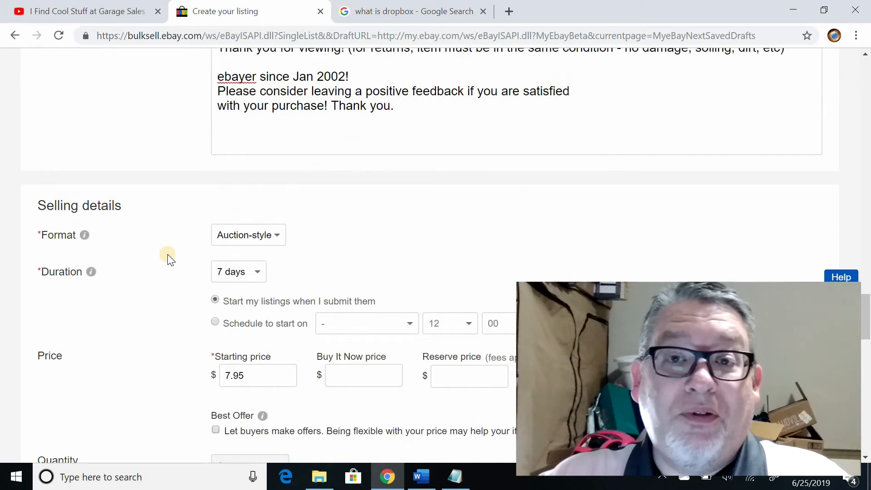
{"action": "left_click", "coordinate": [279, 235]}
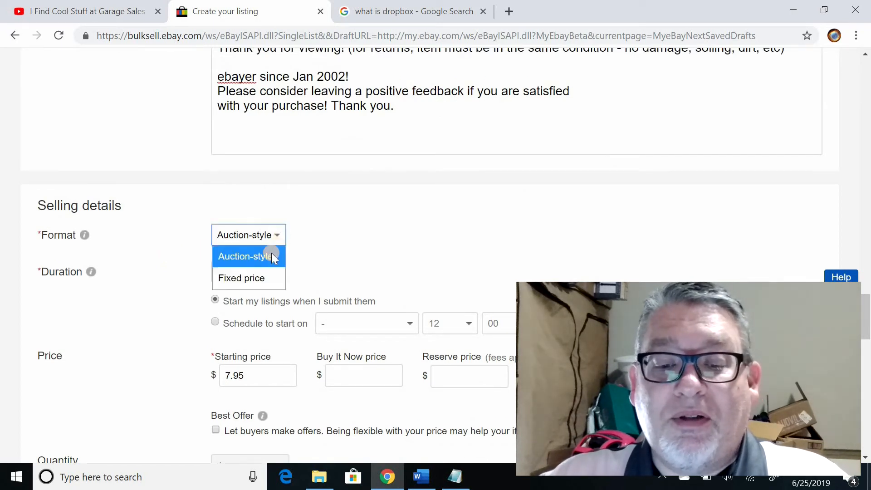
{"action": "left_click", "coordinate": [265, 277]}
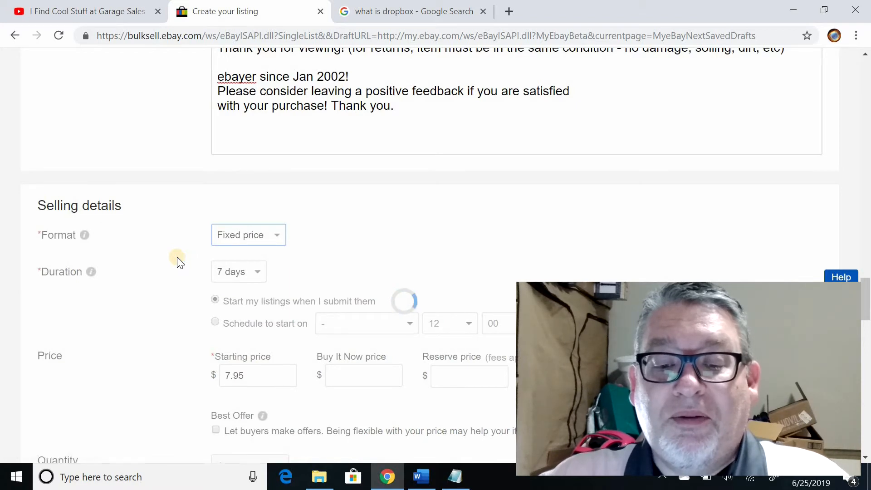
{"action": "scroll", "coordinate": [181, 286], "scroll_direction": "down", "scroll_amount": 1}
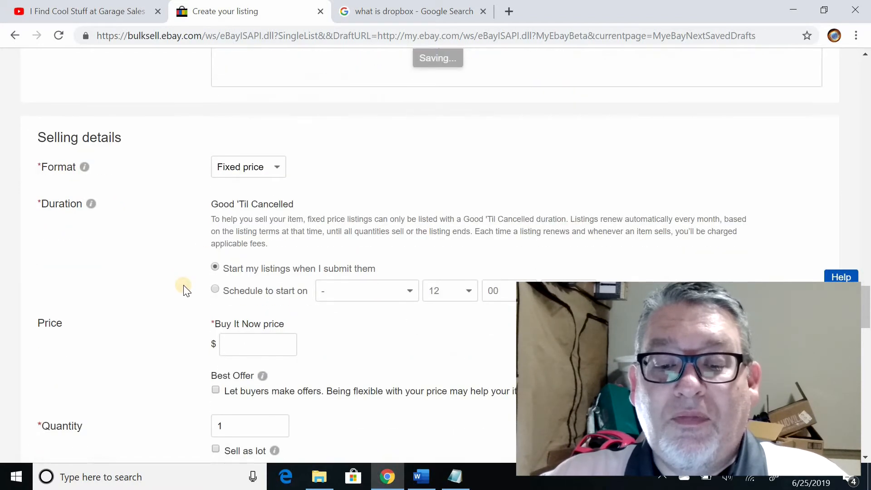
{"action": "left_click", "coordinate": [202, 339]}
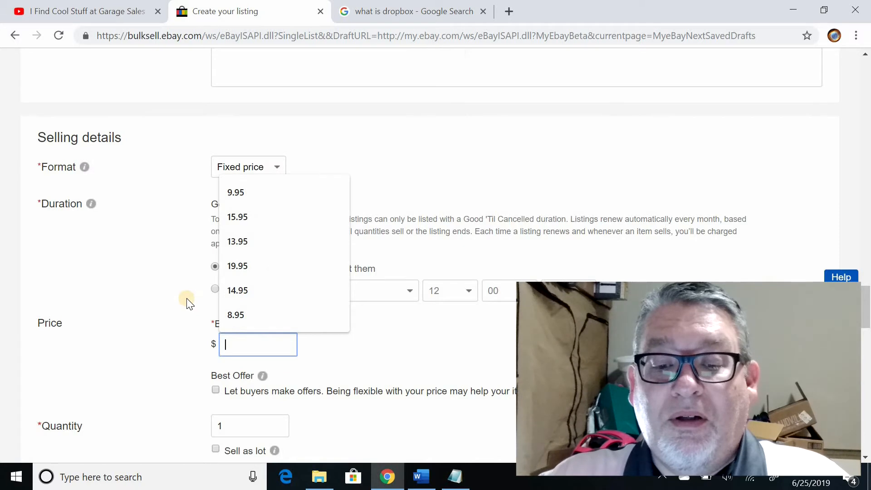
{"action": "type", "text": "7."}
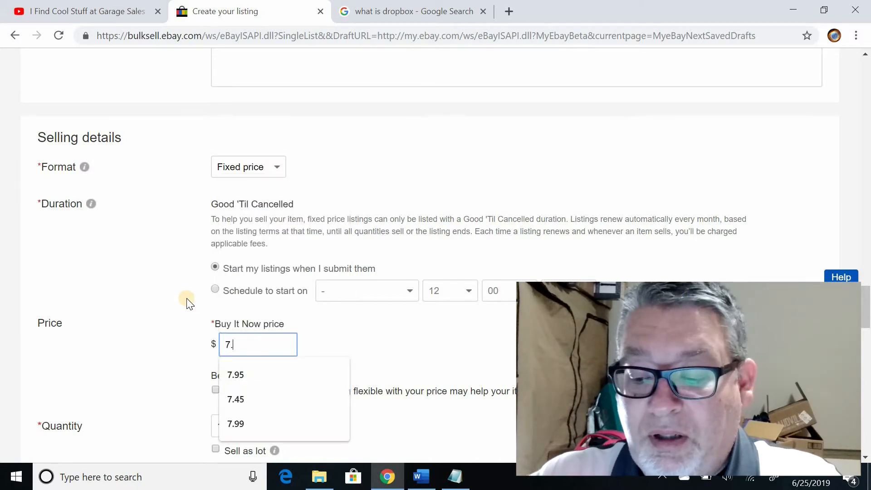
{"action": "type", "text": "95"}
{"action": "left_click", "coordinate": [187, 298]}
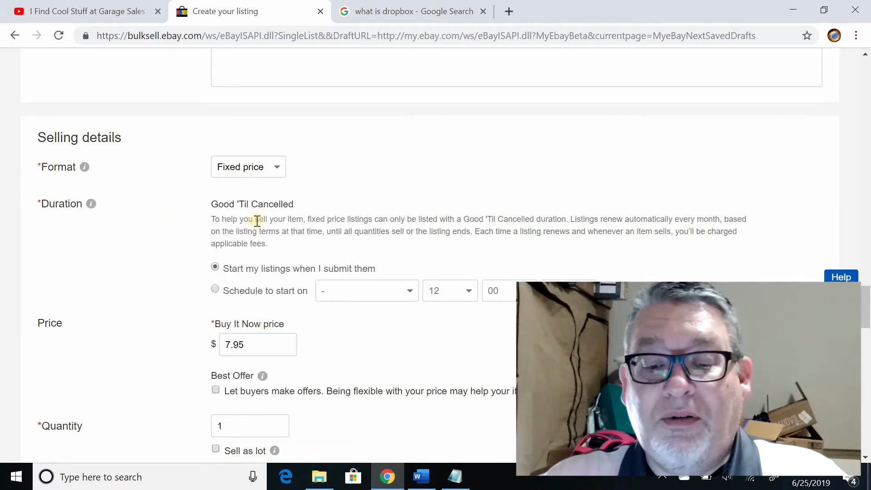
Review the fixed-price listing's quantity, shipping policies, package details, promoted listing ad rate, volume pricing and fees.
{"action": "scroll", "coordinate": [193, 261], "scroll_direction": "down", "scroll_amount": 1}
{"action": "scroll", "coordinate": [154, 263], "scroll_direction": "down", "scroll_amount": 1}
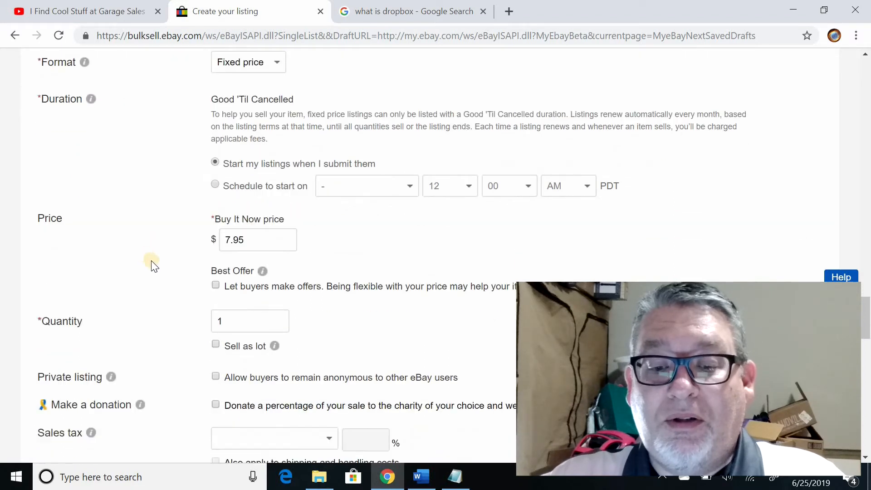
{"action": "scroll", "coordinate": [154, 265], "scroll_direction": "down", "scroll_amount": 2}
{"action": "scroll", "coordinate": [193, 267], "scroll_direction": "down", "scroll_amount": 1}
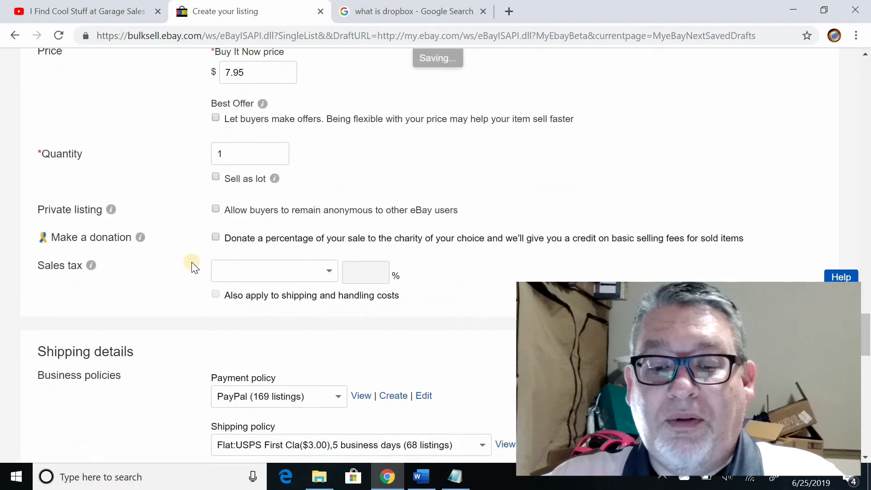
{"action": "scroll", "coordinate": [191, 269], "scroll_direction": "down", "scroll_amount": 4}
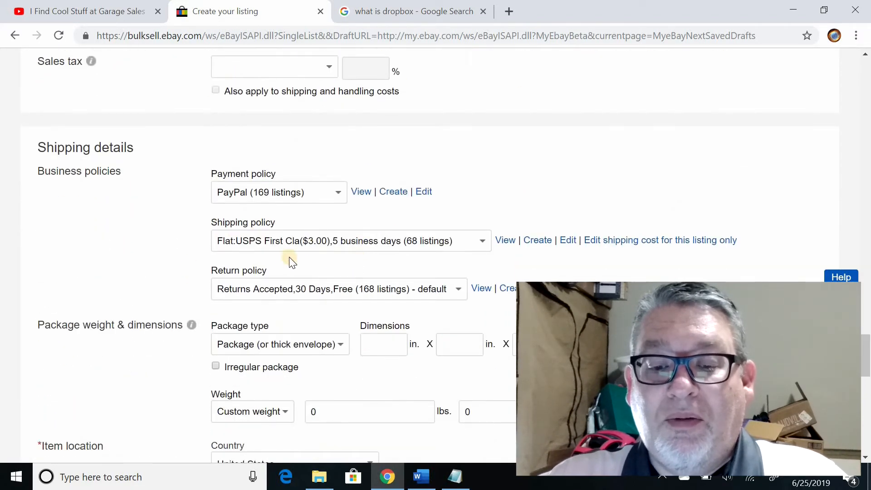
{"action": "scroll", "coordinate": [193, 261], "scroll_direction": "down", "scroll_amount": 1}
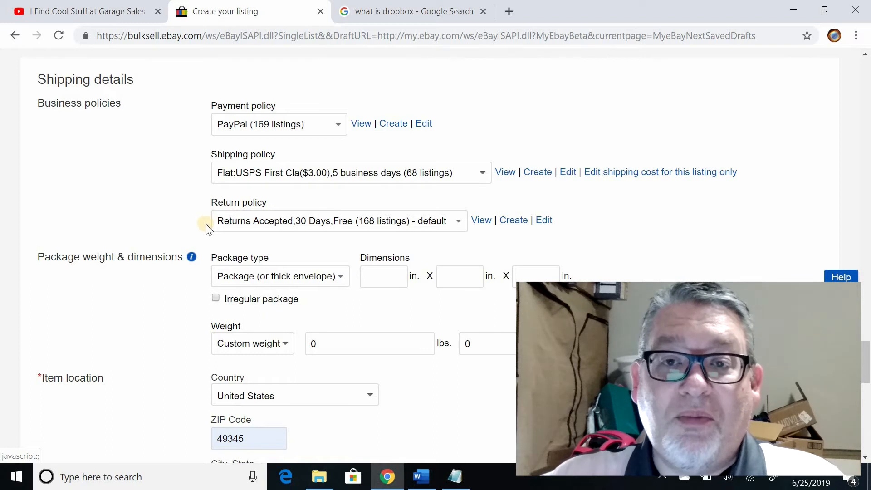
{"action": "scroll", "coordinate": [204, 227], "scroll_direction": "down", "scroll_amount": 1}
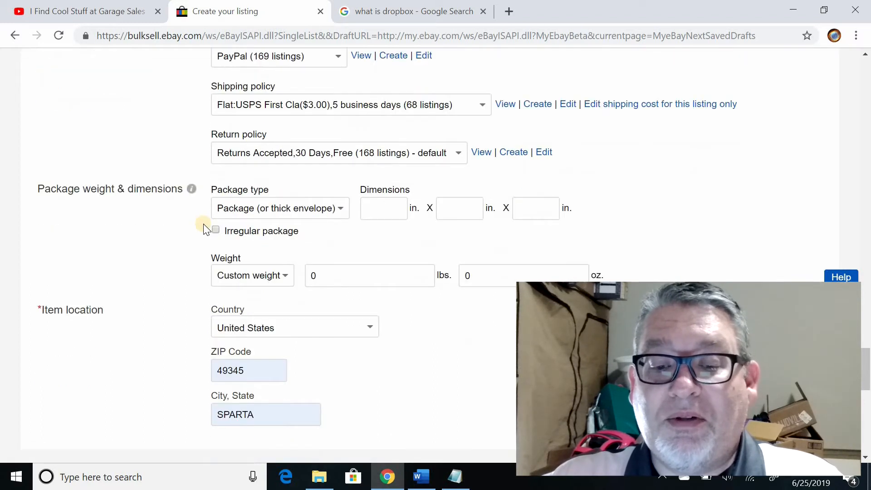
{"action": "scroll", "coordinate": [204, 229], "scroll_direction": "down", "scroll_amount": 4}
{"action": "scroll", "coordinate": [309, 241], "scroll_direction": "down", "scroll_amount": 3}
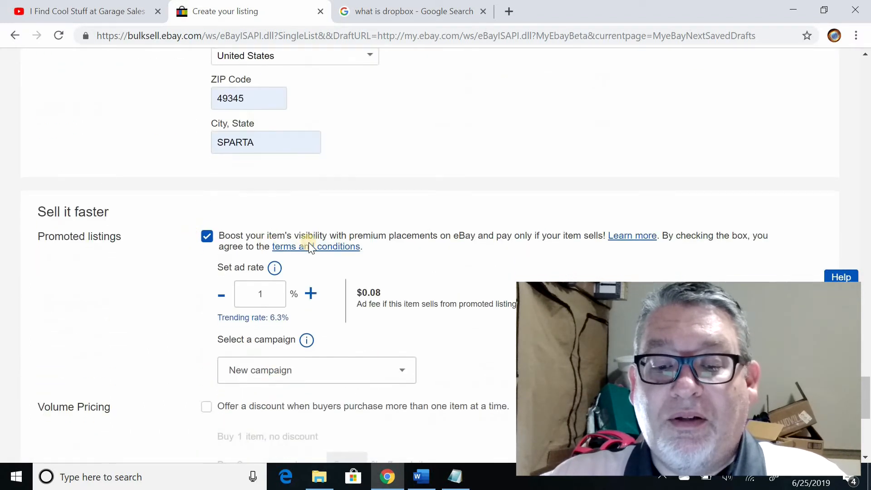
{"action": "scroll", "coordinate": [212, 233], "scroll_direction": "down", "scroll_amount": 1}
{"action": "scroll", "coordinate": [164, 244], "scroll_direction": "down", "scroll_amount": 4}
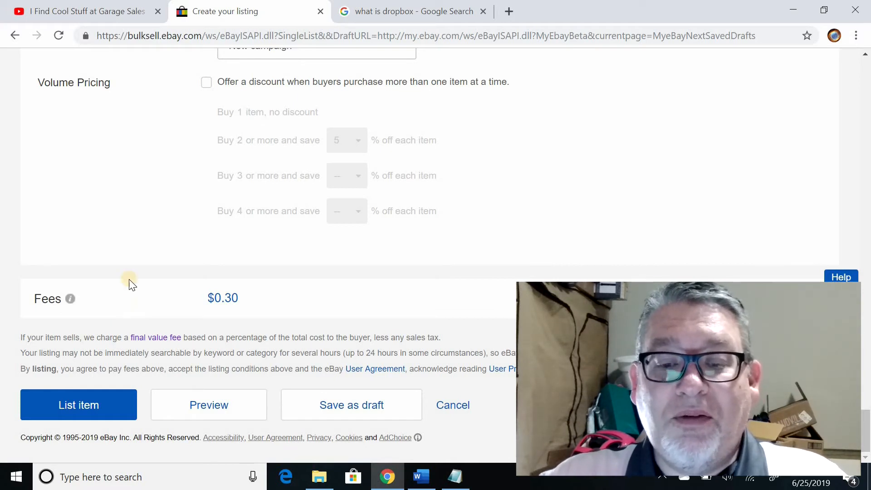
{"action": "scroll", "coordinate": [127, 295], "scroll_direction": "up", "scroll_amount": 3}
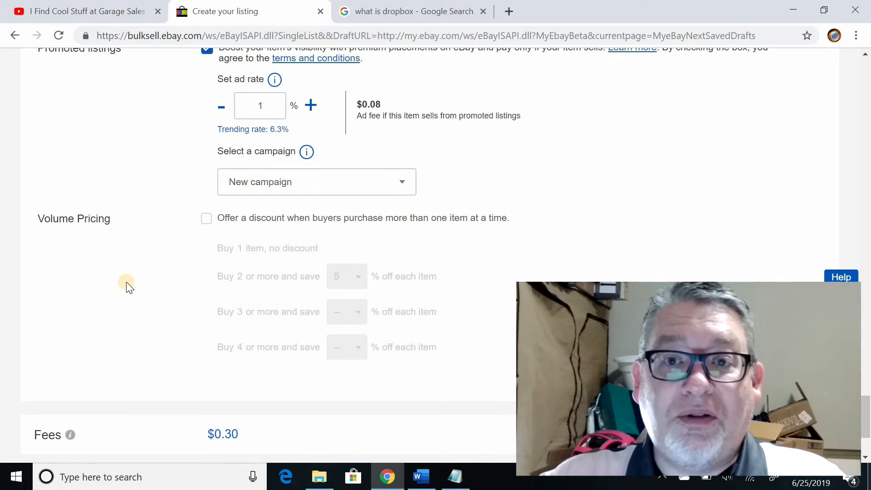
Publish the completed cassette listing on eBay.
{"action": "scroll", "coordinate": [129, 287], "scroll_direction": "down", "scroll_amount": 1}
{"action": "scroll", "coordinate": [129, 286], "scroll_direction": "down", "scroll_amount": 1}
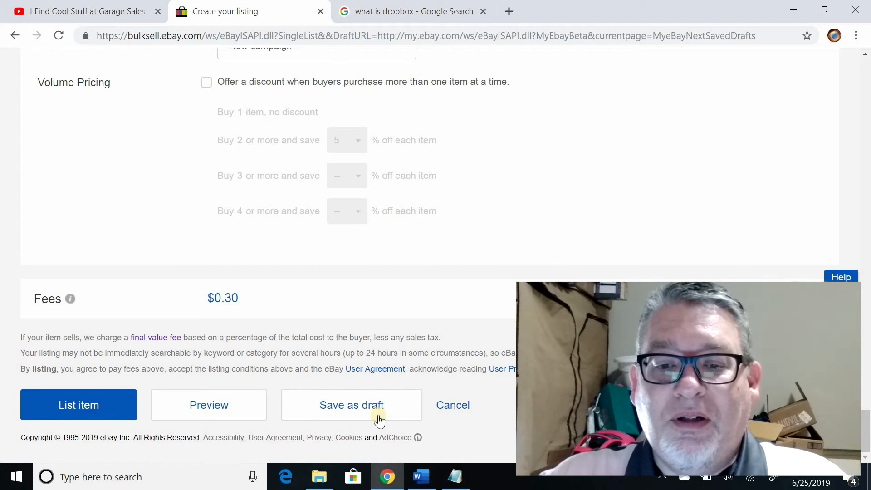
{"action": "left_click", "coordinate": [73, 409]}
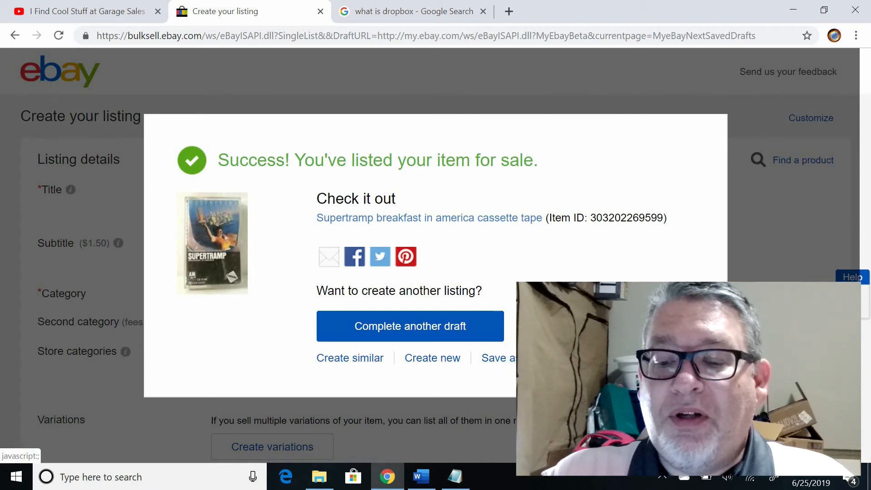
Close the listing confirmation to return to the active eBay listings, and go to the second page of the list.
{"action": "left_click", "coordinate": [604, 358]}
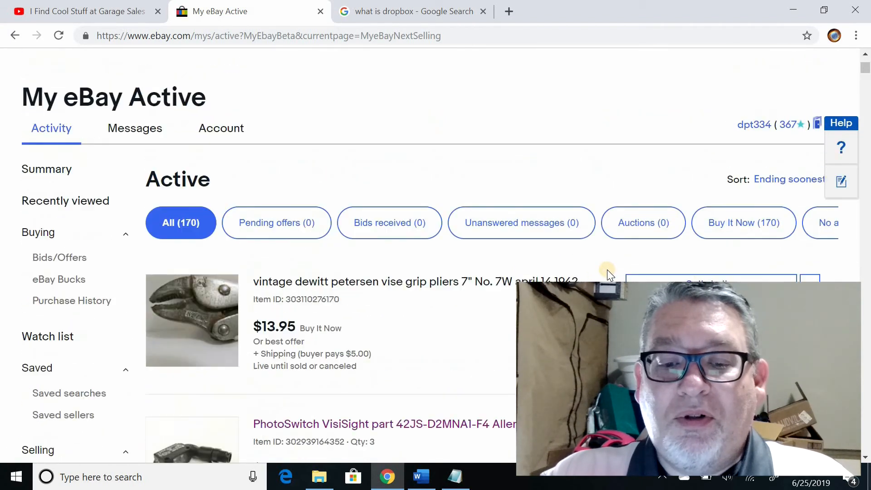
{"action": "scroll", "coordinate": [582, 272], "scroll_direction": "down", "scroll_amount": 3}
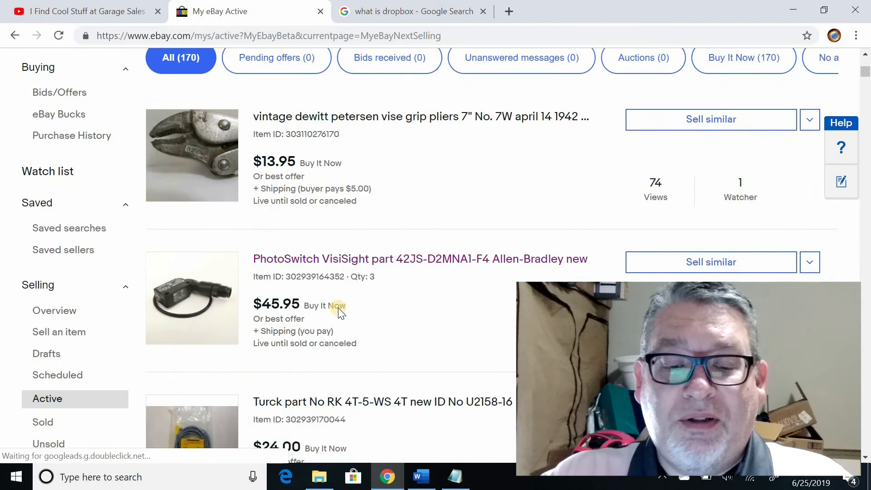
{"action": "scroll", "coordinate": [341, 313], "scroll_direction": "down", "scroll_amount": 1}
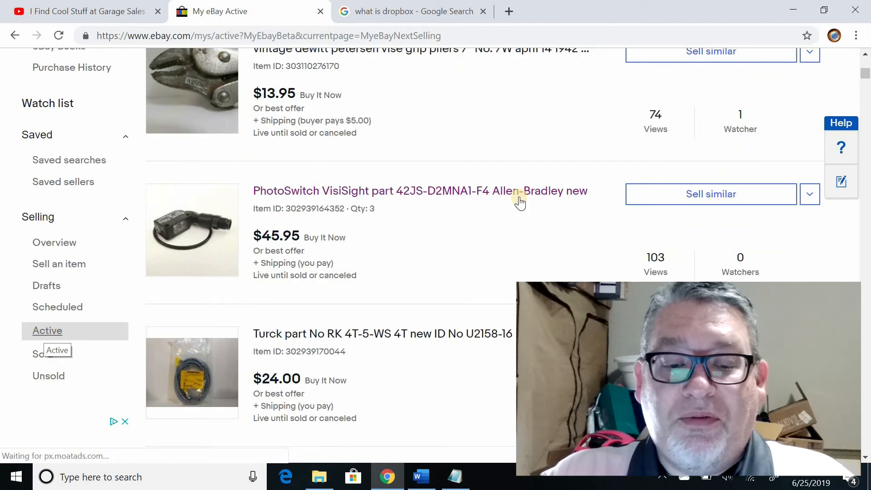
{"action": "scroll", "coordinate": [632, 201], "scroll_direction": "down", "scroll_amount": 20}
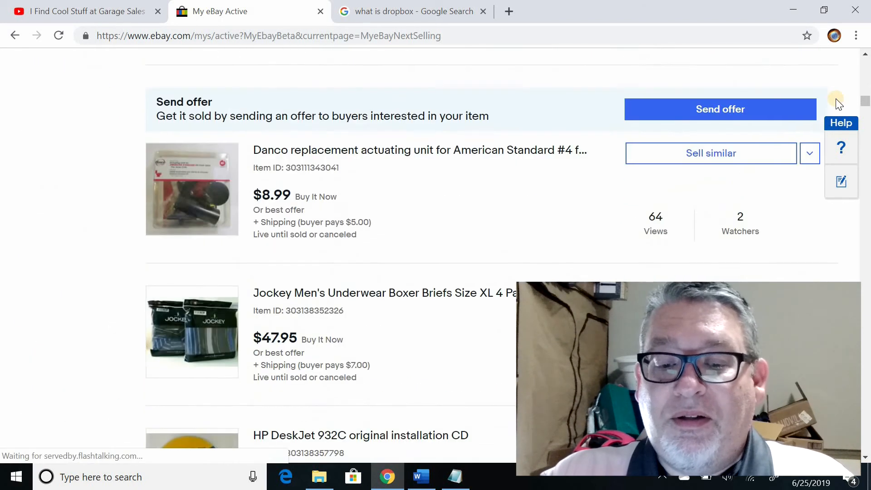
{"action": "scroll", "coordinate": [837, 102], "scroll_direction": "down", "scroll_amount": 4}
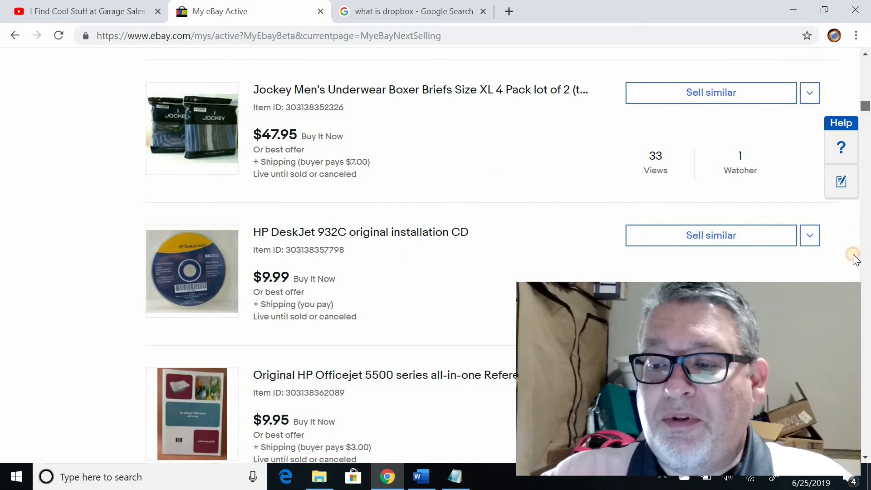
{"action": "scroll", "coordinate": [855, 259], "scroll_direction": "down", "scroll_amount": 20}
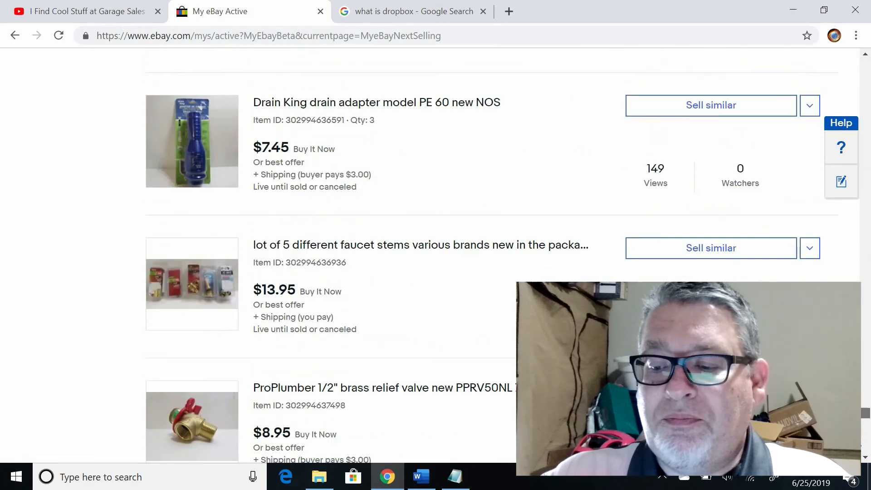
{"action": "scroll", "coordinate": [503, 287], "scroll_direction": "down", "scroll_amount": 15}
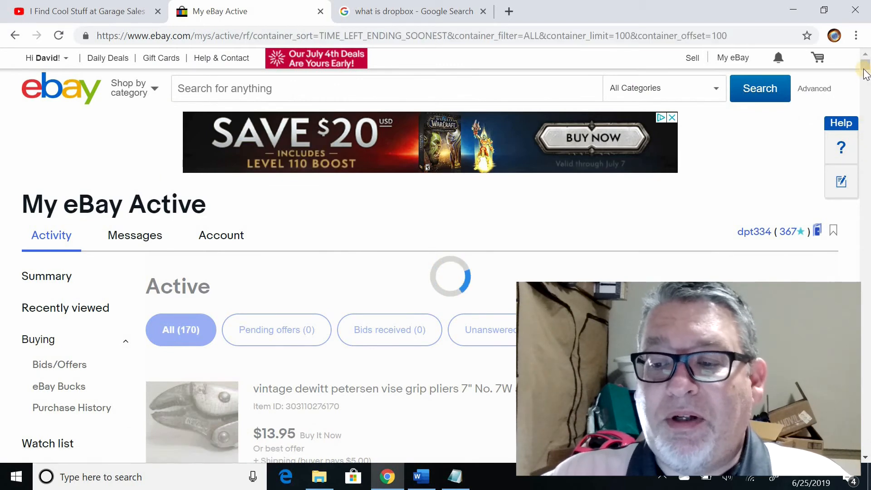
Find the Supertramp breakfast in america cassette tape at the end of the active listings and open its item page.
{"action": "left_click_drag", "start_coordinate": [864, 69], "coordinate": [861, 359]}
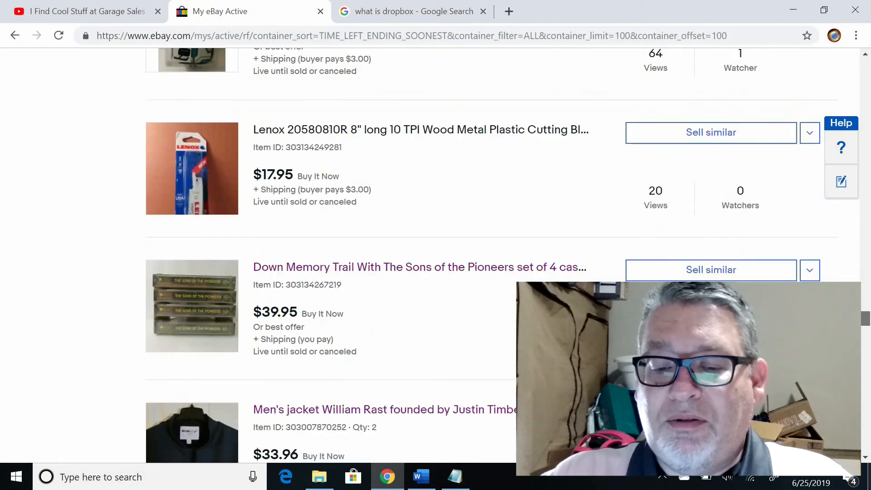
{"action": "left_click_drag", "start_coordinate": [865, 318], "coordinate": [865, 289]}
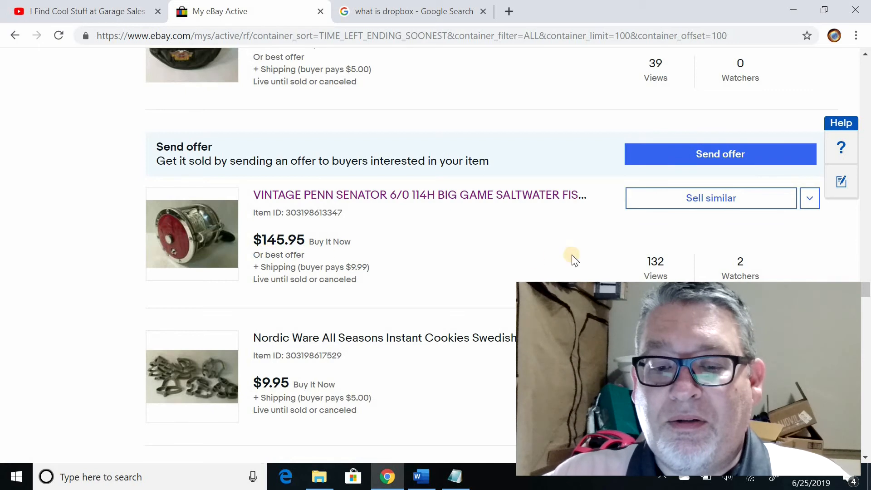
{"action": "scroll", "coordinate": [572, 260], "scroll_direction": "down", "scroll_amount": 20}
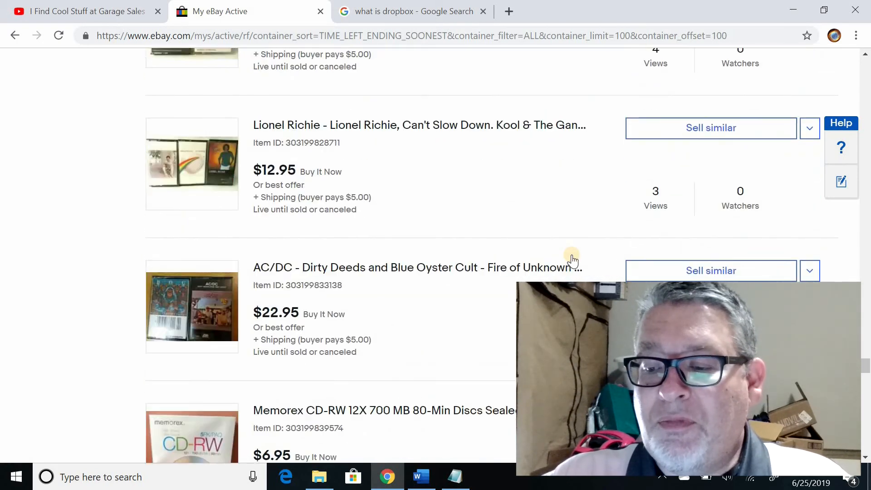
{"action": "scroll", "coordinate": [573, 260], "scroll_direction": "down", "scroll_amount": 20}
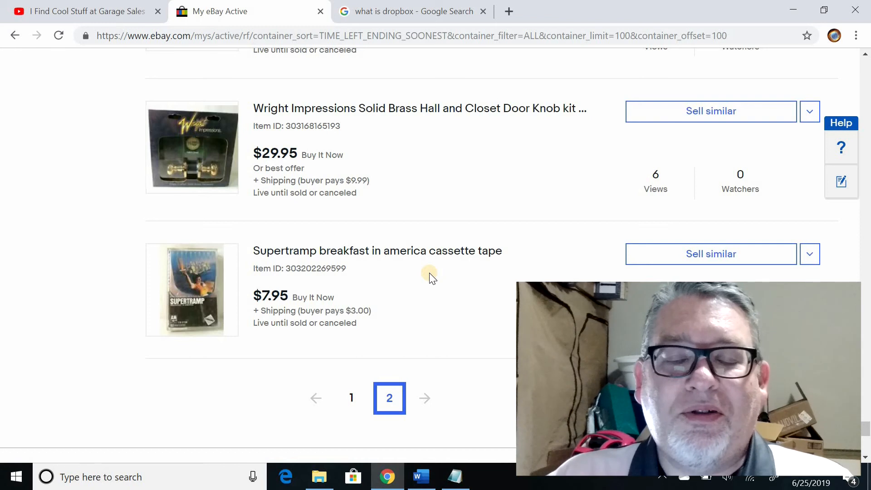
{"action": "left_click", "coordinate": [377, 259]}
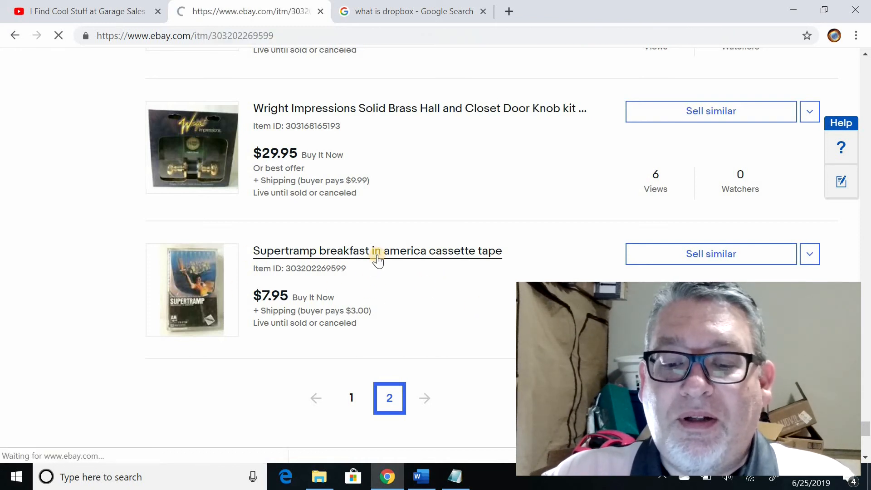
Review the live listing's condition, price, return policy, shipping, payment details and cassette photos.
{"action": "scroll", "coordinate": [338, 252], "scroll_direction": "down", "scroll_amount": 3}
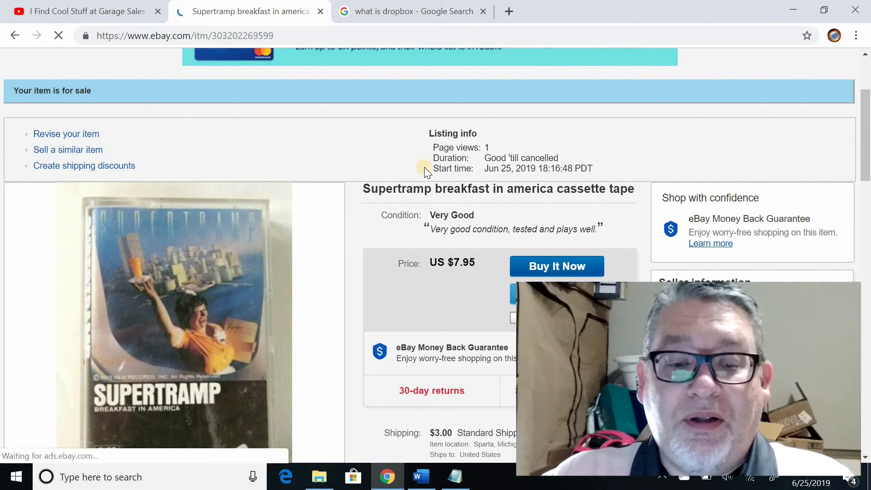
{"action": "scroll", "coordinate": [357, 178], "scroll_direction": "down", "scroll_amount": 1}
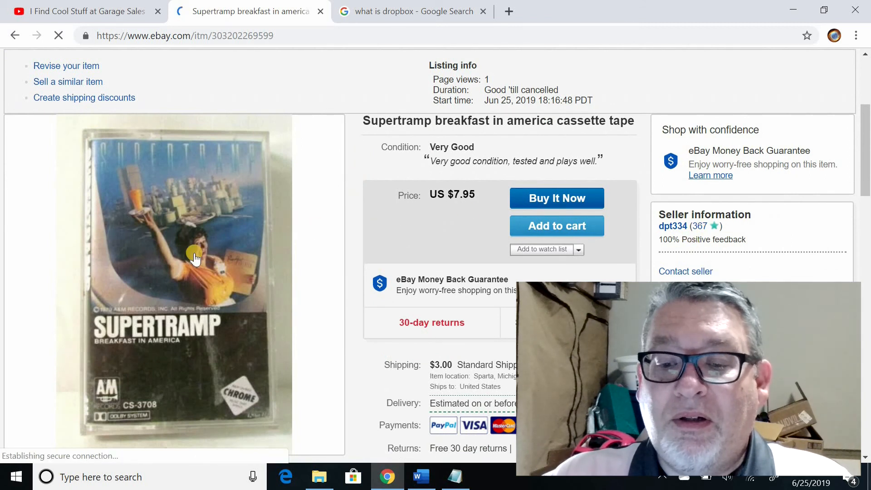
{"action": "mouse_move", "coordinate": [203, 236]}
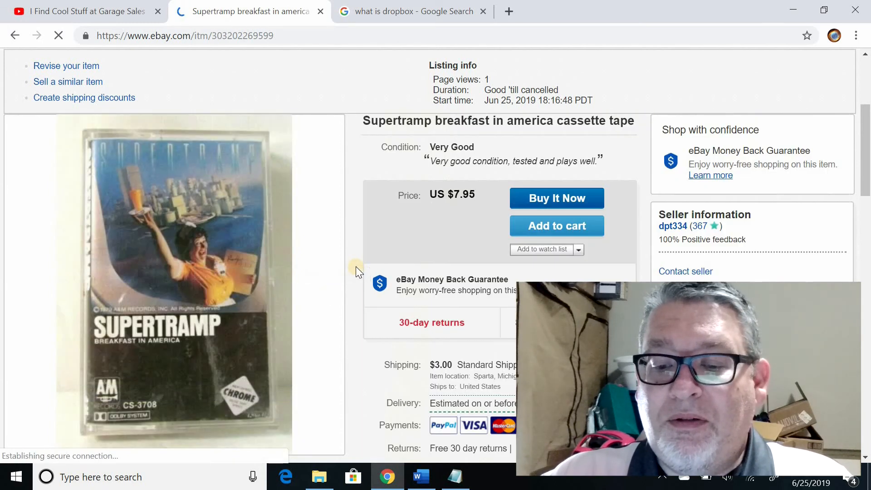
{"action": "scroll", "coordinate": [356, 267], "scroll_direction": "down", "scroll_amount": 1}
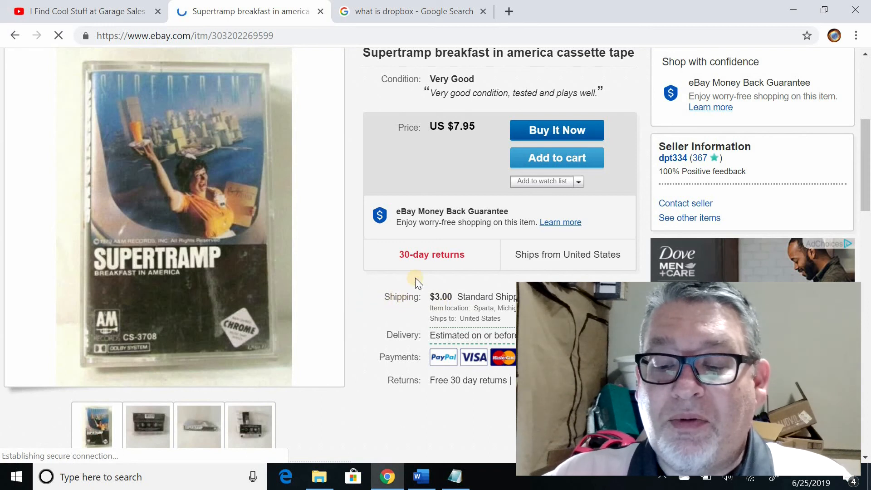
{"action": "scroll", "coordinate": [415, 278], "scroll_direction": "down", "scroll_amount": 1}
{"action": "scroll", "coordinate": [453, 279], "scroll_direction": "down", "scroll_amount": 1}
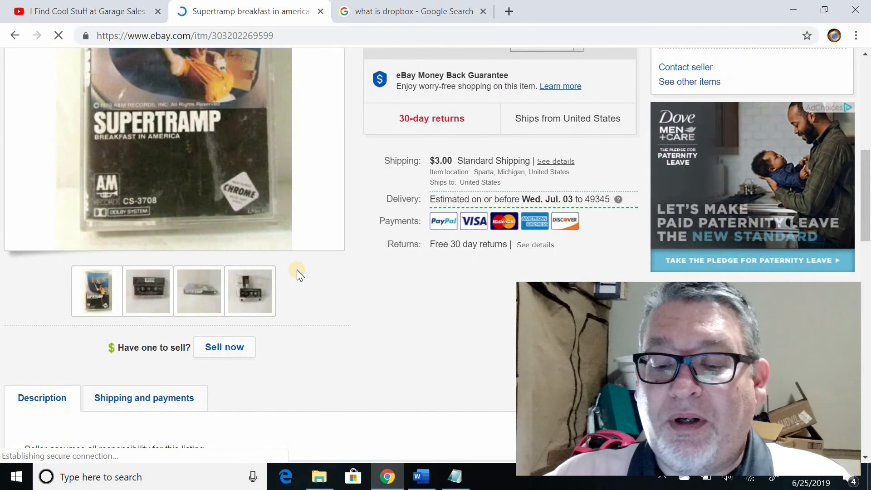
{"action": "left_click", "coordinate": [149, 295]}
{"action": "scroll", "coordinate": [146, 320], "scroll_direction": "up", "scroll_amount": 2}
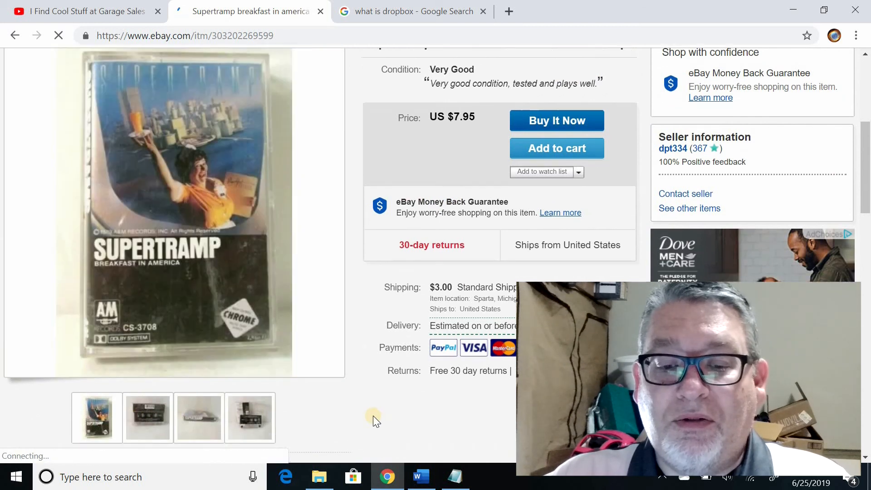
Read through the live listing's item specifics and full description, and return to the listing info near the start of the page.
{"action": "scroll", "coordinate": [373, 416], "scroll_direction": "down", "scroll_amount": 6}
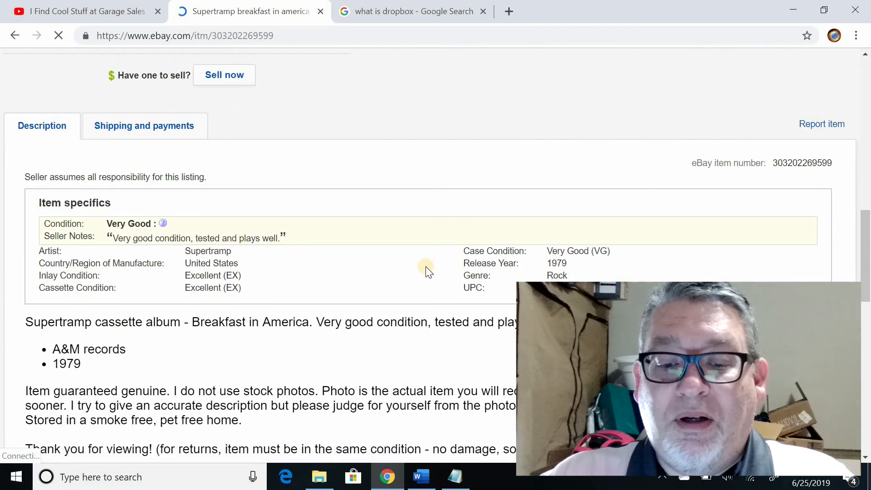
{"action": "scroll", "coordinate": [233, 251], "scroll_direction": "down", "scroll_amount": 3}
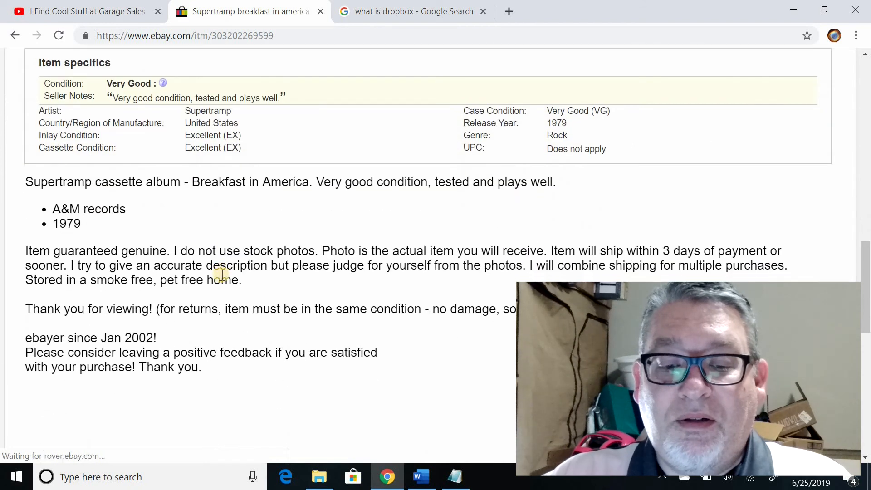
{"action": "scroll", "coordinate": [226, 270], "scroll_direction": "down", "scroll_amount": 5}
{"action": "scroll", "coordinate": [239, 261], "scroll_direction": "up", "scroll_amount": 9}
{"action": "scroll", "coordinate": [334, 287], "scroll_direction": "up", "scroll_amount": 3}
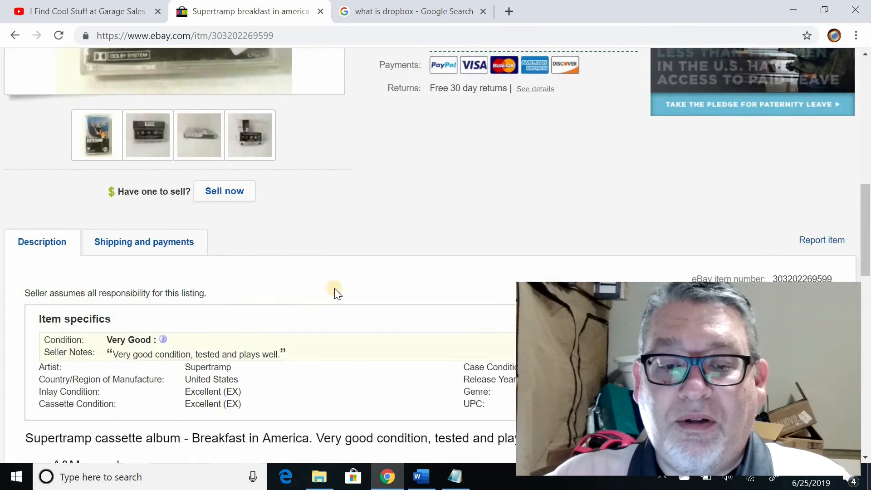
{"action": "scroll", "coordinate": [338, 287], "scroll_direction": "down", "scroll_amount": 3}
{"action": "scroll", "coordinate": [338, 289], "scroll_direction": "down", "scroll_amount": 1}
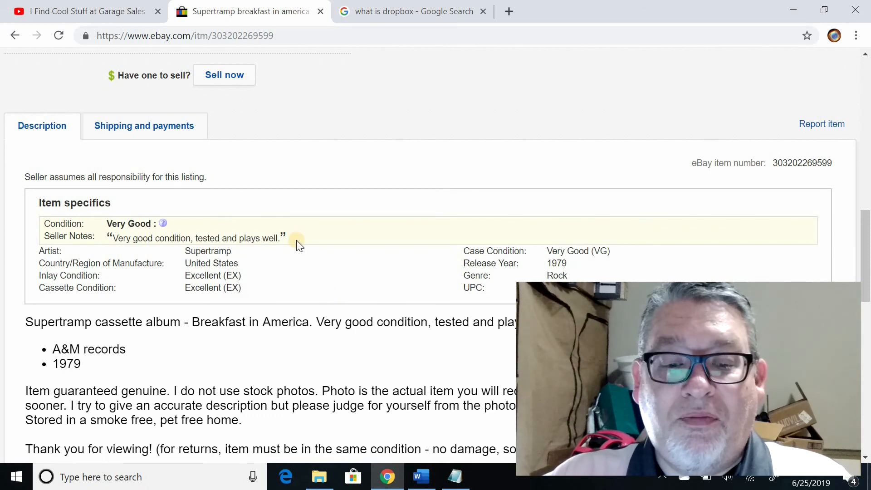
{"action": "scroll", "coordinate": [297, 244], "scroll_direction": "down", "scroll_amount": 15}
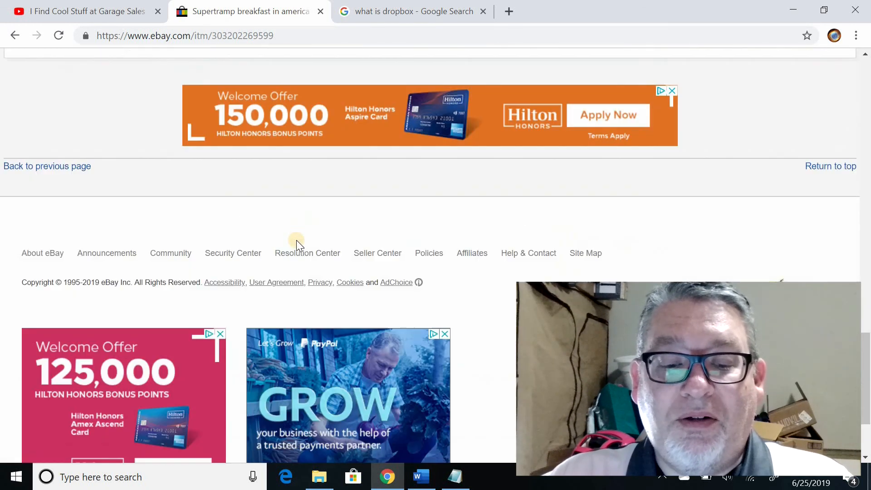
{"action": "scroll", "coordinate": [296, 240], "scroll_direction": "up", "scroll_amount": 4}
{"action": "scroll", "coordinate": [296, 241], "scroll_direction": "up", "scroll_amount": 7}
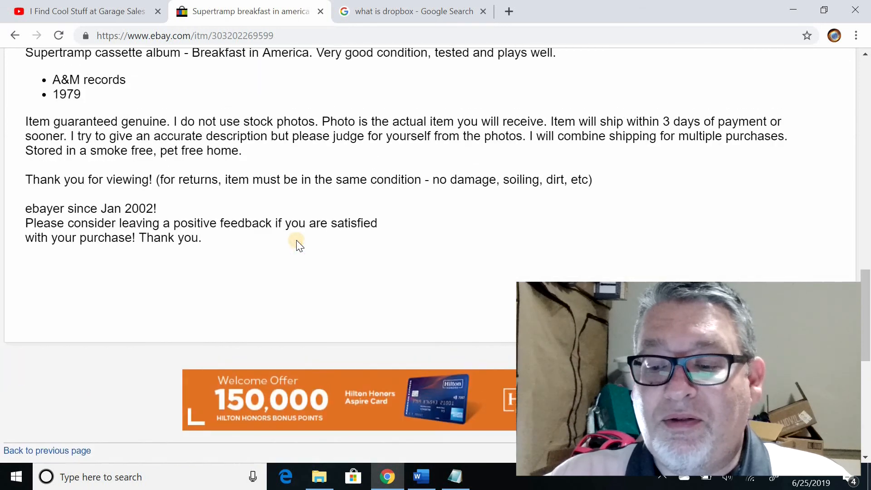
{"action": "scroll", "coordinate": [296, 241], "scroll_direction": "up", "scroll_amount": 11}
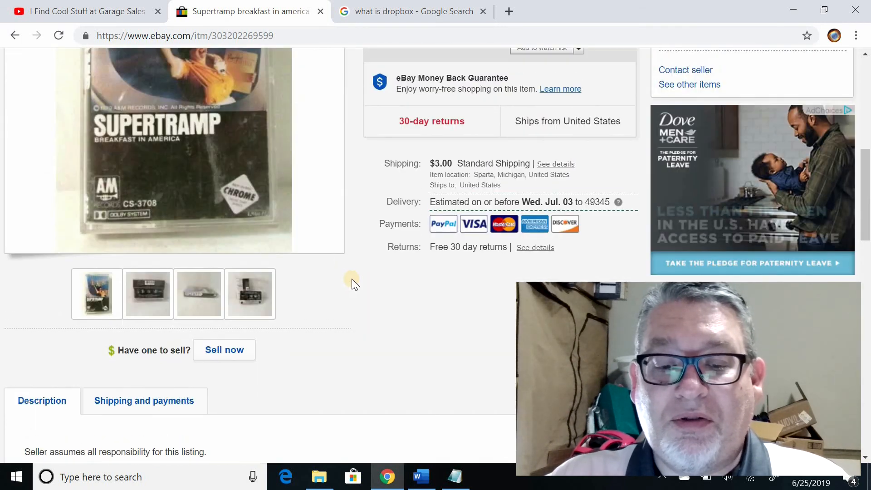
{"action": "scroll", "coordinate": [351, 277], "scroll_direction": "up", "scroll_amount": 7}
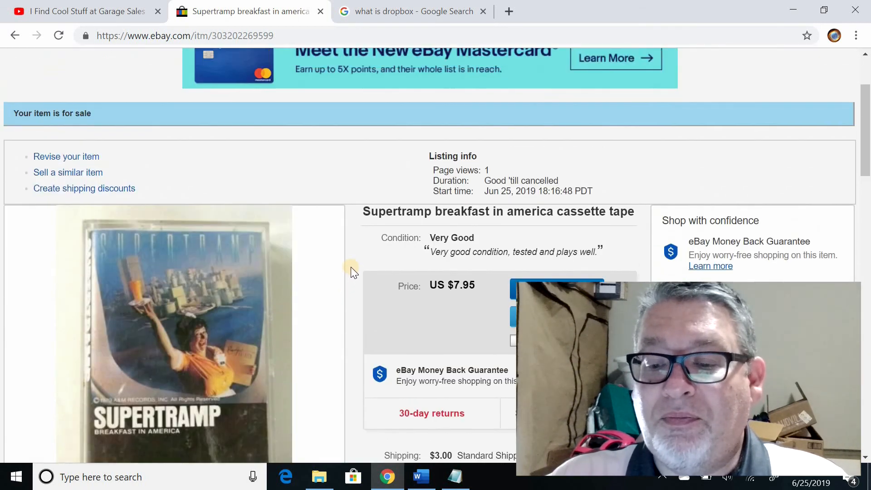